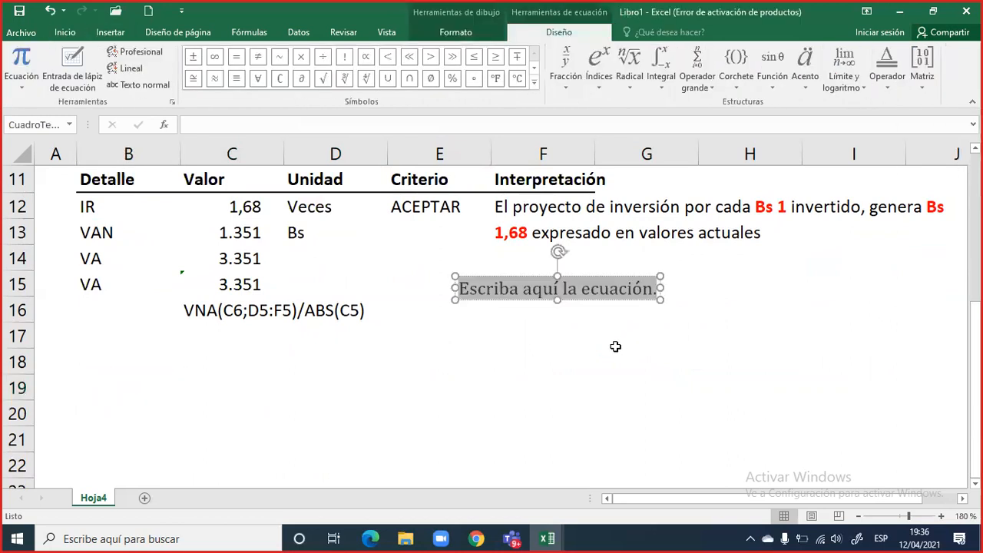
Begin the new equation with "IR =" followed by an empty stacked fraction.
type("I")
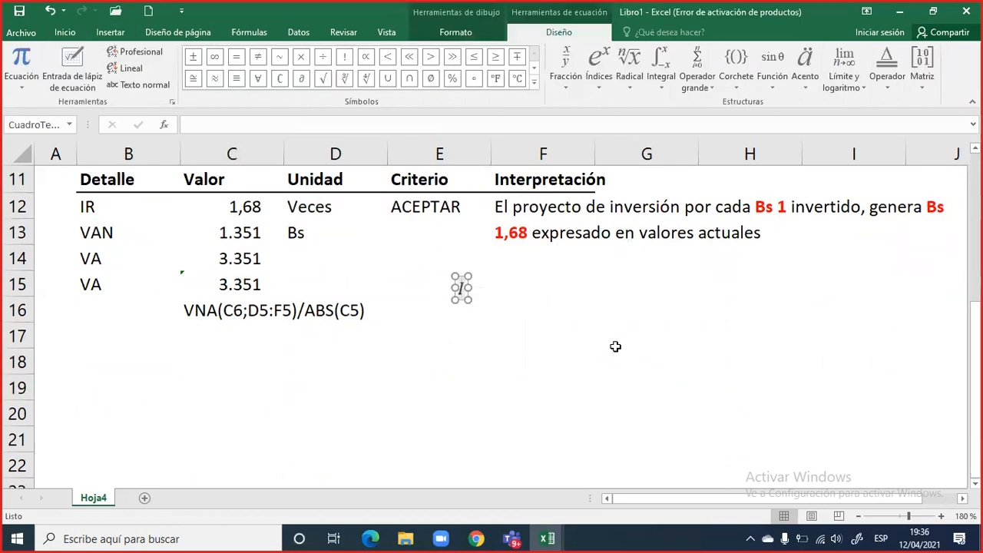
type("R =")
left_click(574, 61)
left_click(576, 174)
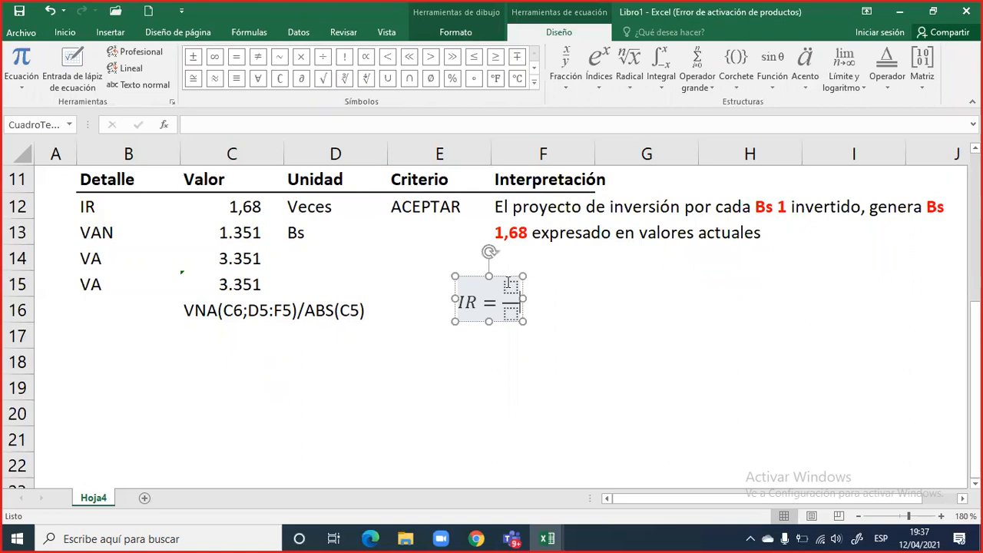
Fill the fraction's numerator with VAN + I, giving the I a subscript 0.
left_click(509, 285)
type("VAN+")
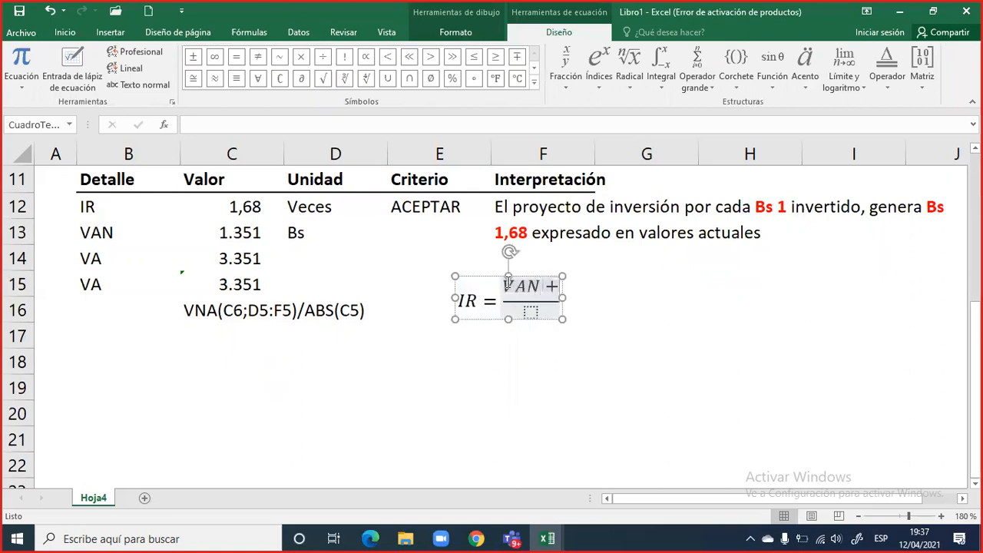
left_click(599, 64)
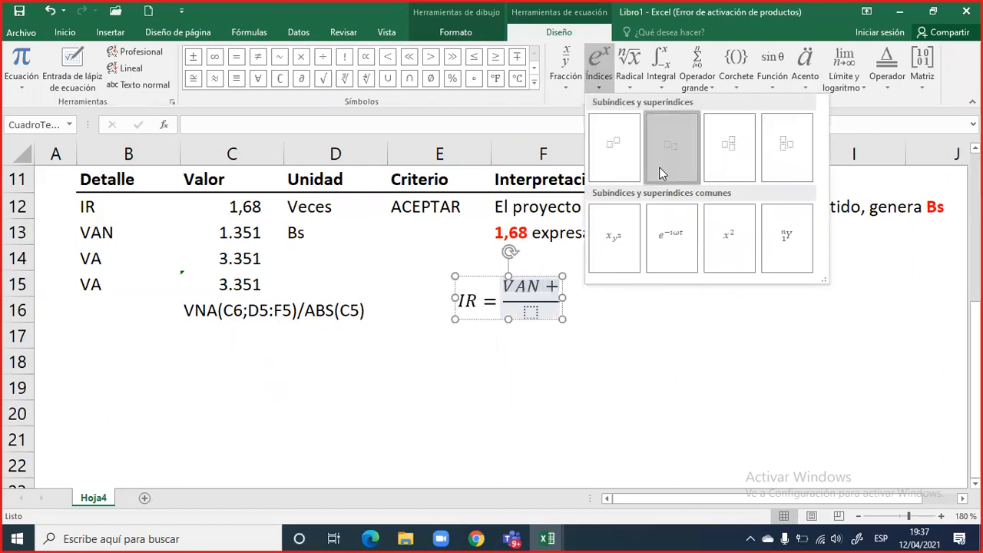
left_click(658, 167)
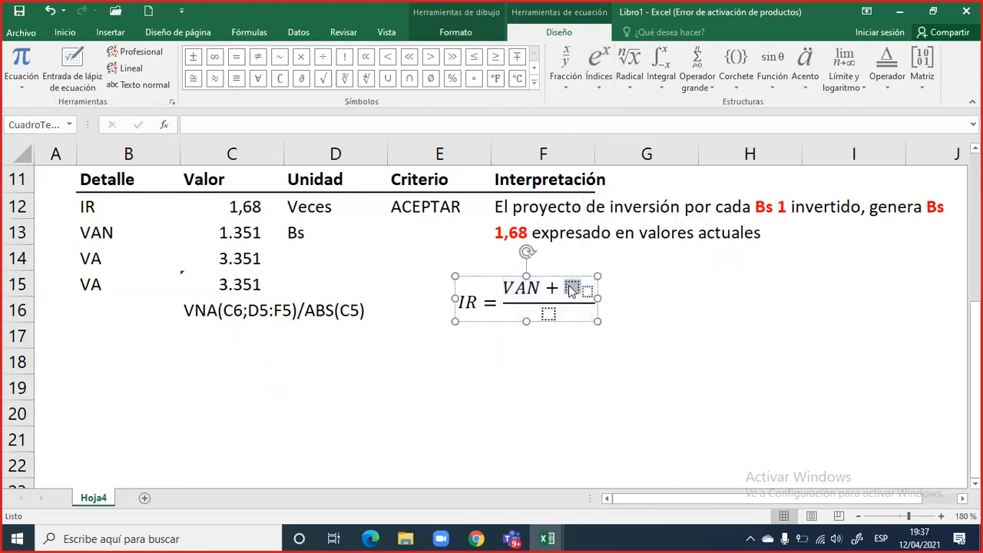
type("I0")
Fill the fraction's denominator with I and a subscript 0.
left_click(541, 311)
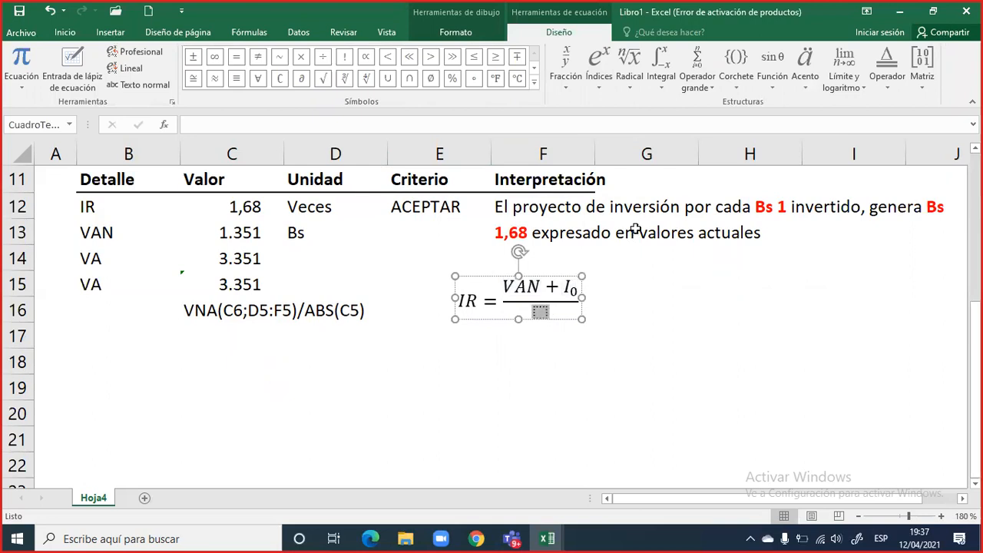
left_click(599, 67)
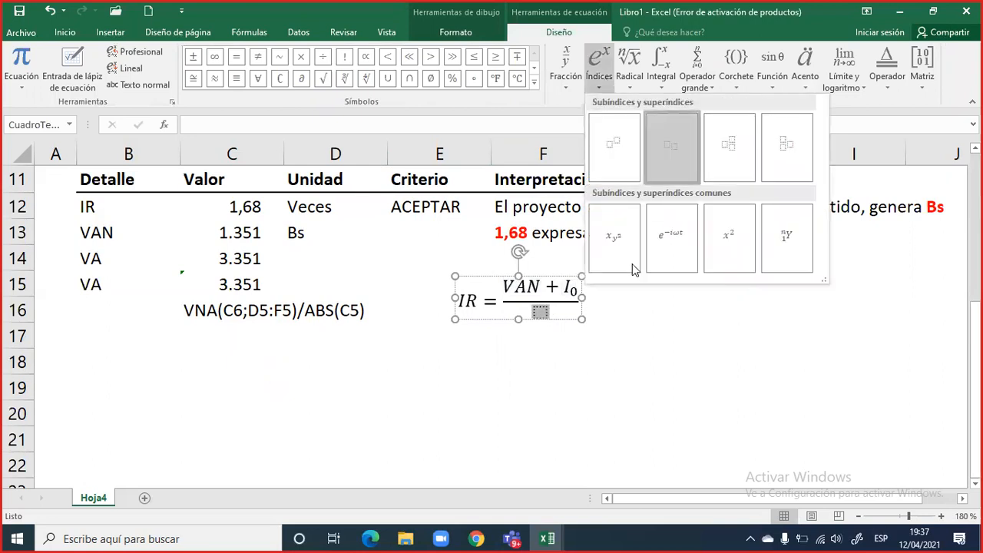
left_click(672, 149)
left_click(539, 311)
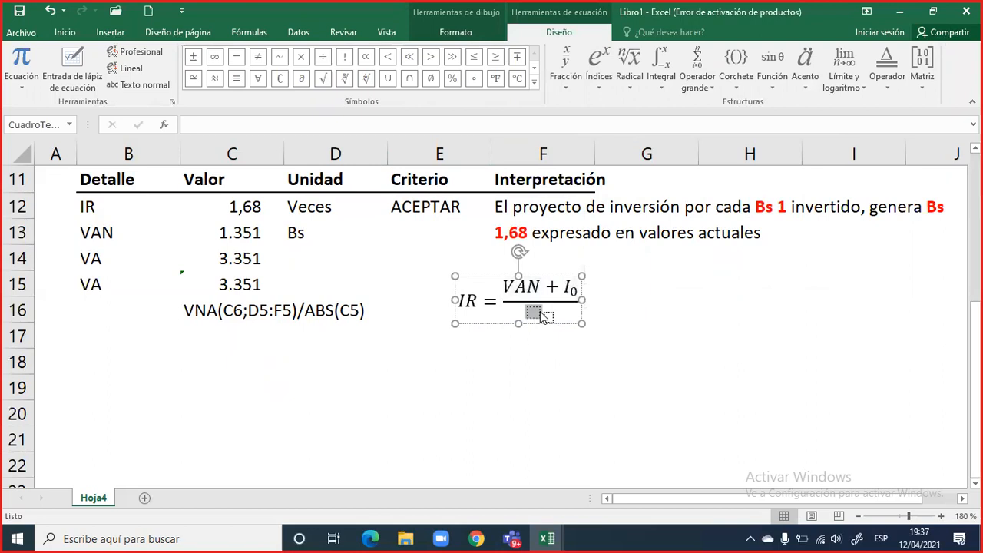
type("I")
left_click(542, 314)
type("0")
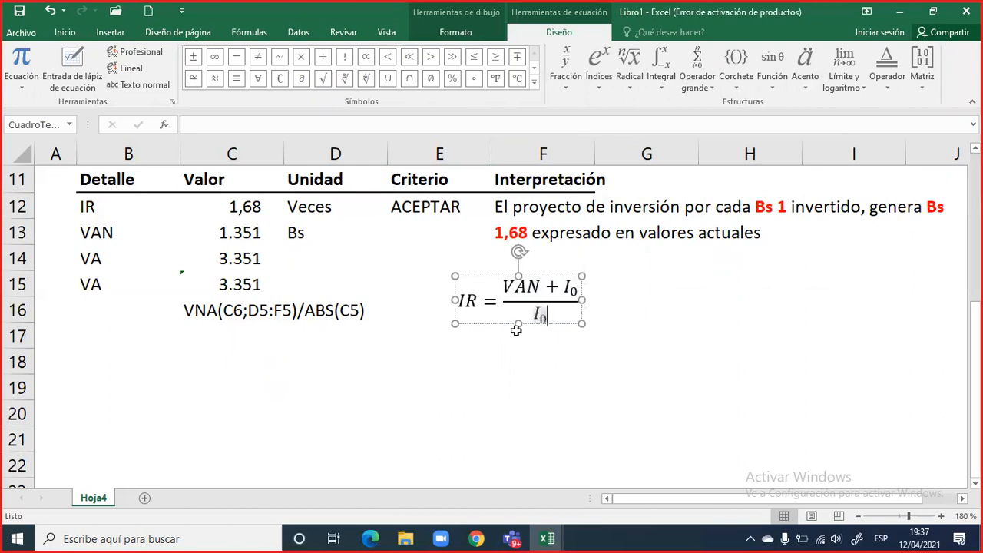
Move the finished IR equation down beside rows 17 and 18, across columns E and F.
left_click(491, 338)
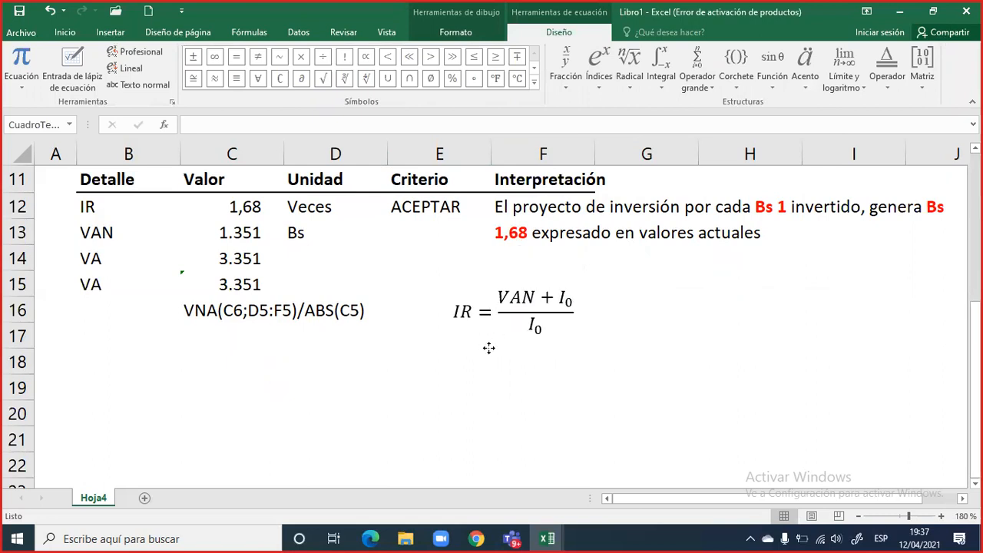
left_click_drag(489, 348, 421, 380)
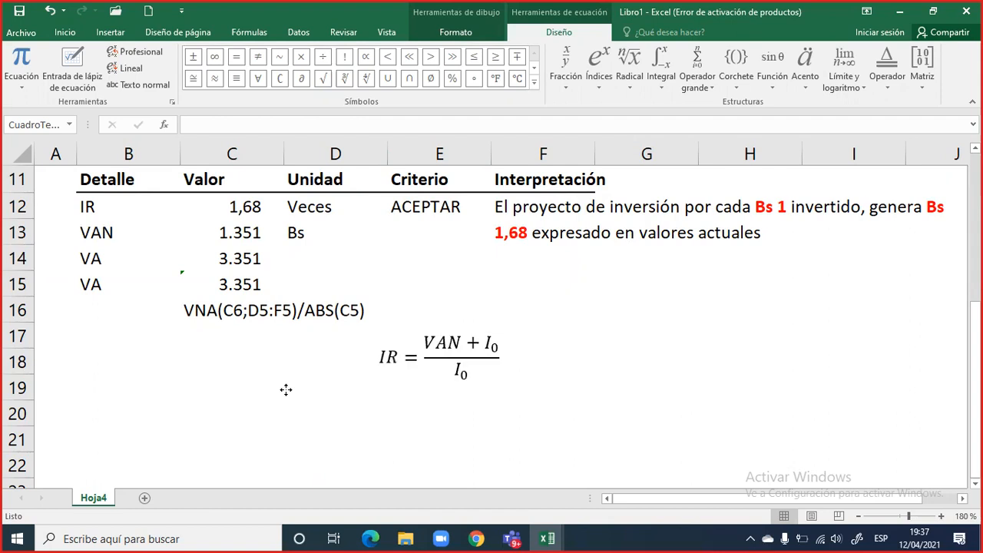
left_click_drag(471, 355, 473, 365)
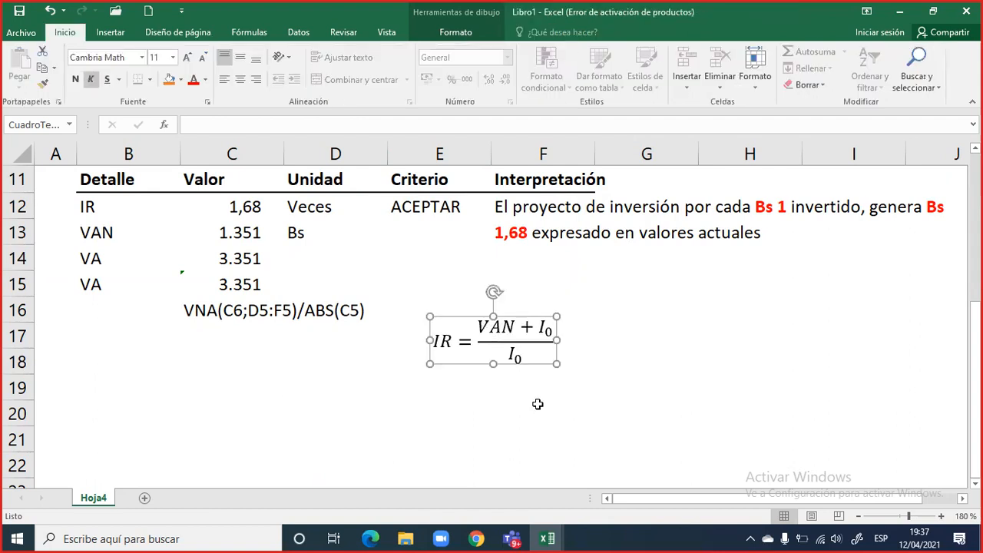
Show the VAN value in C13 with four decimal places.
scroll(522, 419, "up", 1)
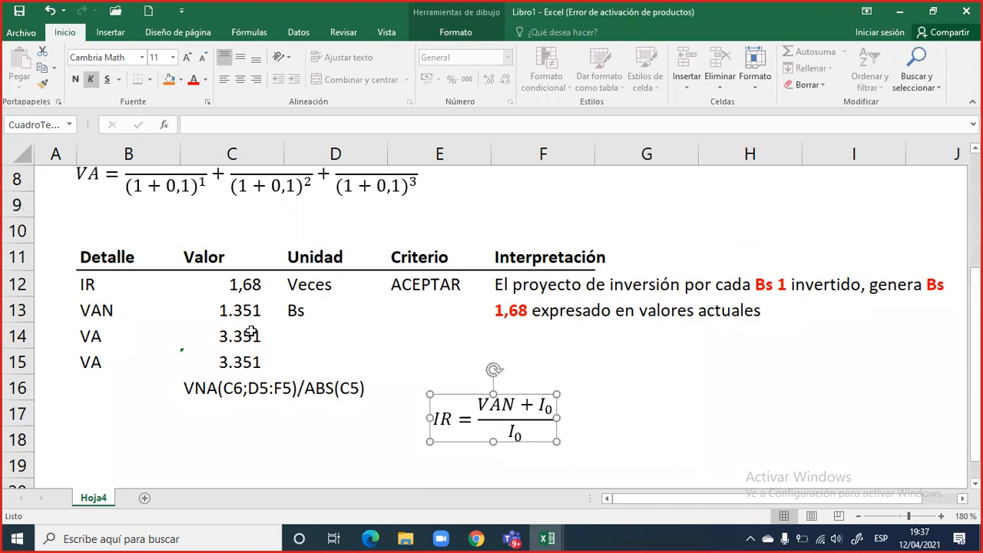
left_click(240, 311)
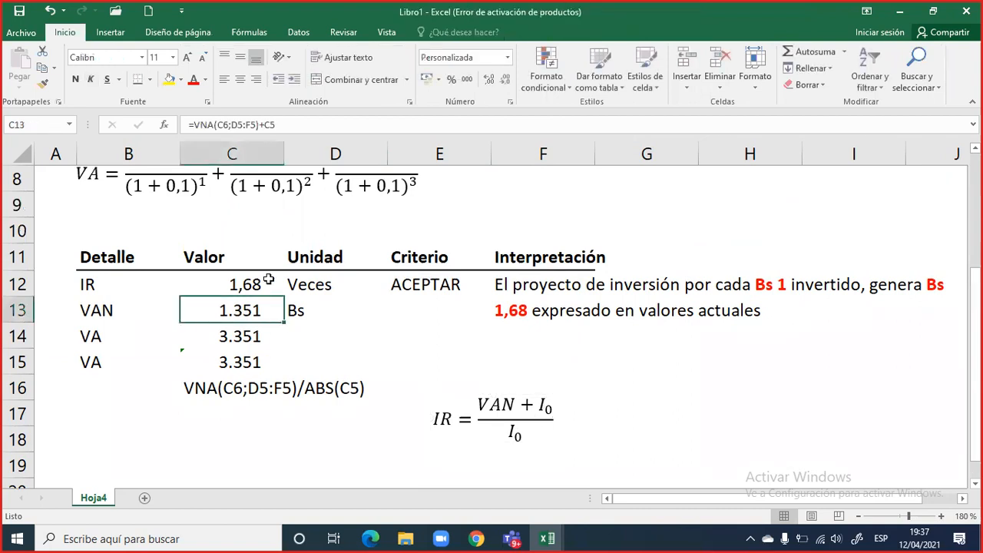
left_click(486, 82)
left_click(486, 82)
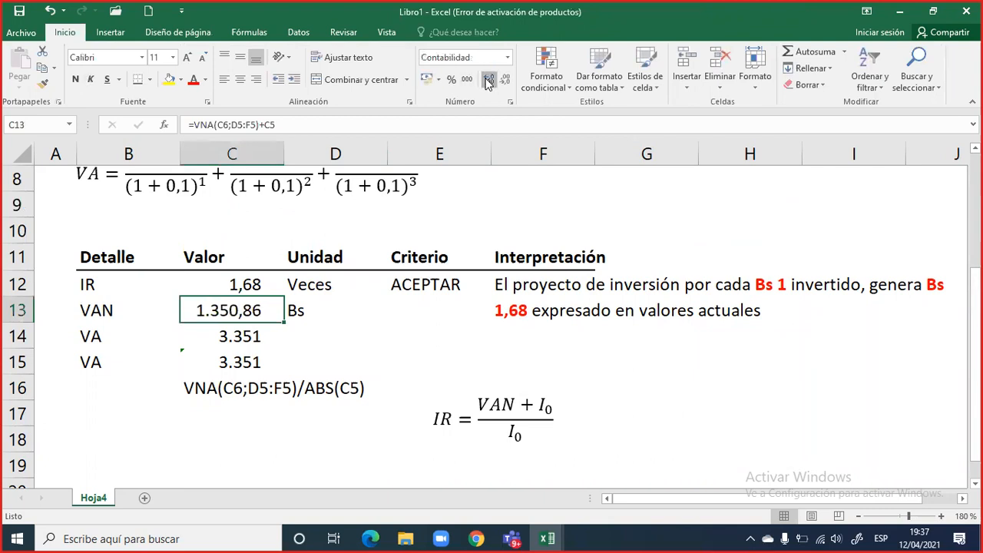
left_click(487, 82)
left_click(486, 81)
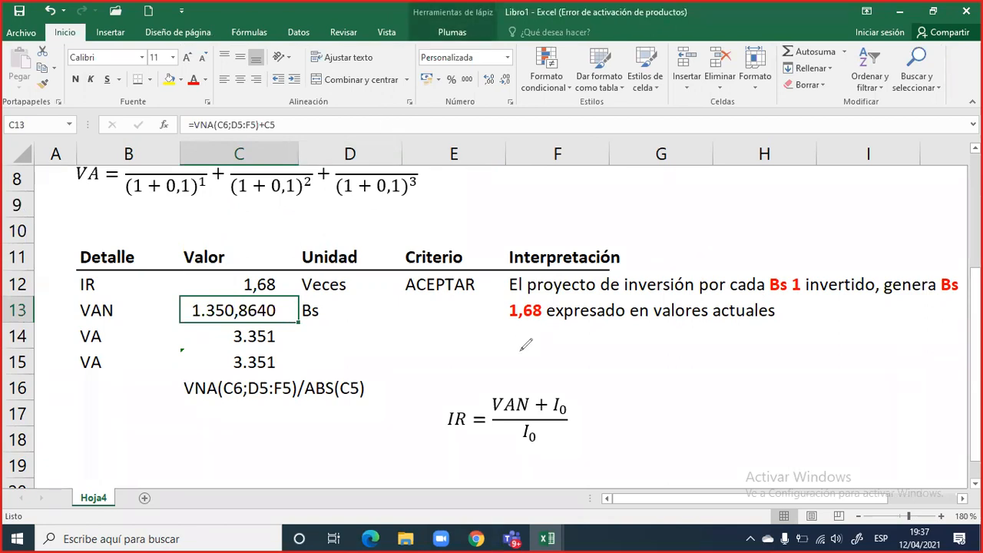
Handwrite in red ink after the equation an equals sign and the fraction 1.350,8640+2000 over 2000.
left_click_drag(573, 417, 585, 420)
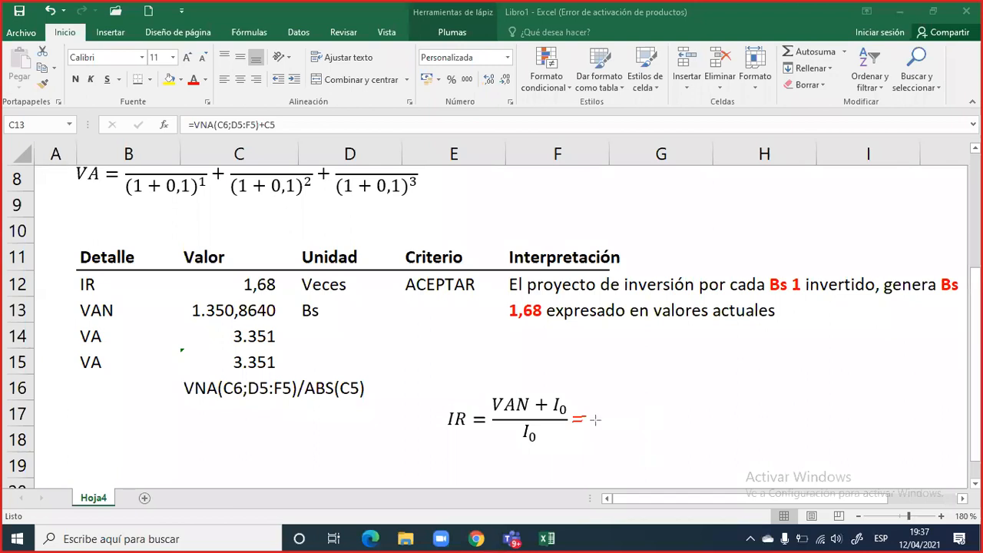
left_click_drag(595, 419, 740, 420)
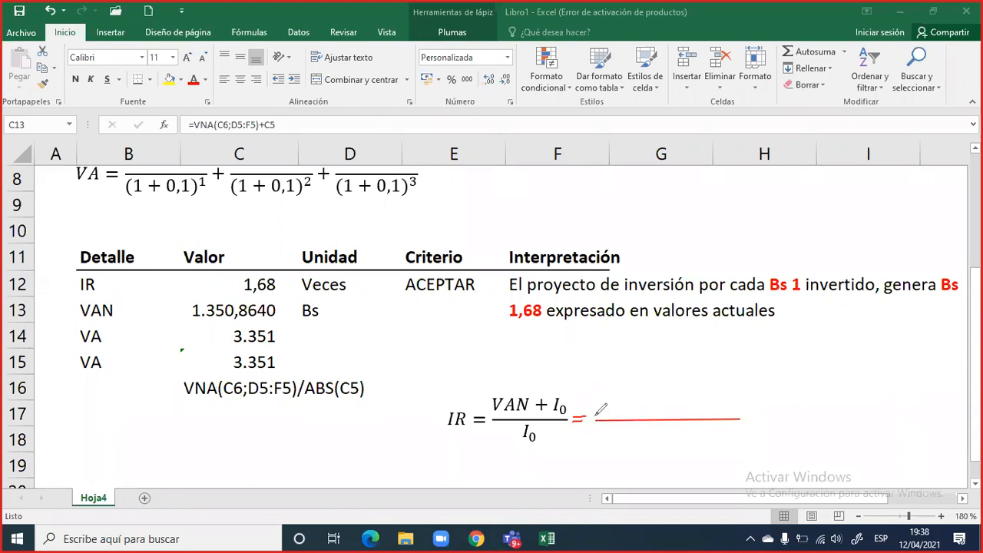
mouse_move(601, 397)
left_mouse_down()
mouse_move(599, 410)
mouse_move(638, 401)
mouse_move(644, 416)
mouse_move(657, 400)
mouse_move(683, 413)
mouse_move(689, 402)
mouse_move(711, 406)
left_mouse_up()
left_click_drag(704, 400, 703, 413)
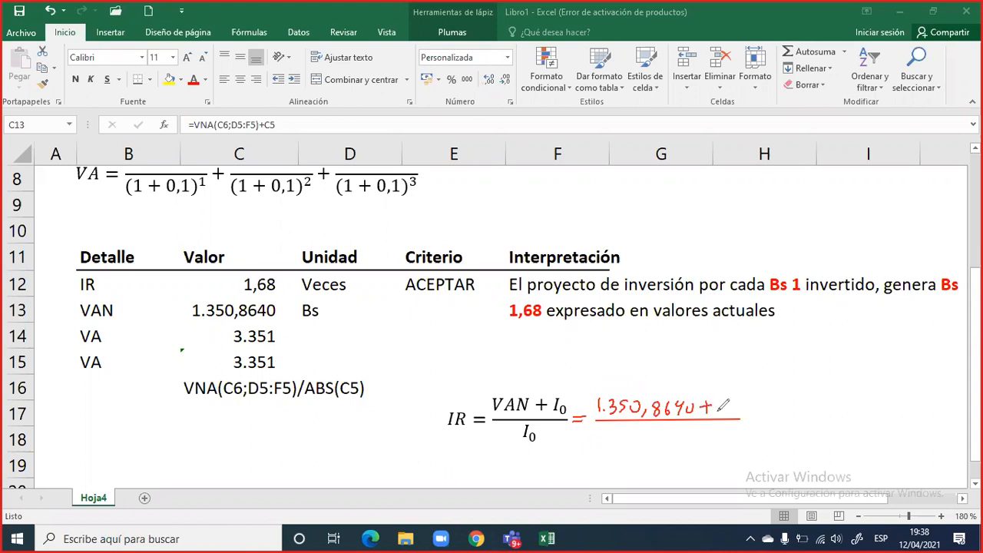
mouse_move(722, 399)
left_mouse_down()
mouse_move(715, 412)
mouse_move(752, 400)
left_mouse_up()
left_click_drag(766, 399, 764, 400)
left_click_drag(645, 429, 686, 431)
left_click_drag(703, 429, 702, 431)
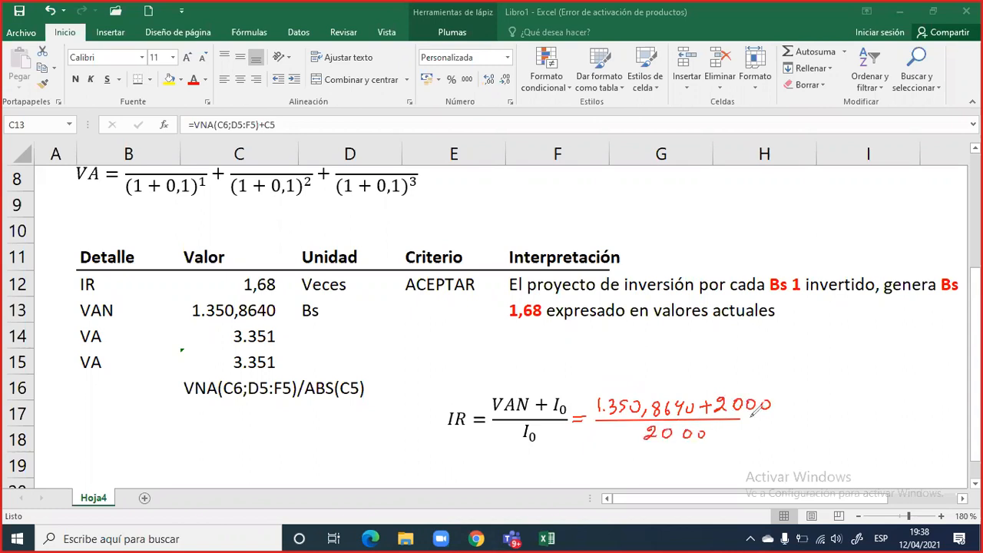
Handwrite the result "= 1,68" in red ink after the handwritten fraction.
left_click_drag(771, 408, 782, 406)
left_click_drag(773, 417, 826, 418)
left_click_drag(844, 406, 842, 409)
Label cell B17 as IR.
left_click(112, 427)
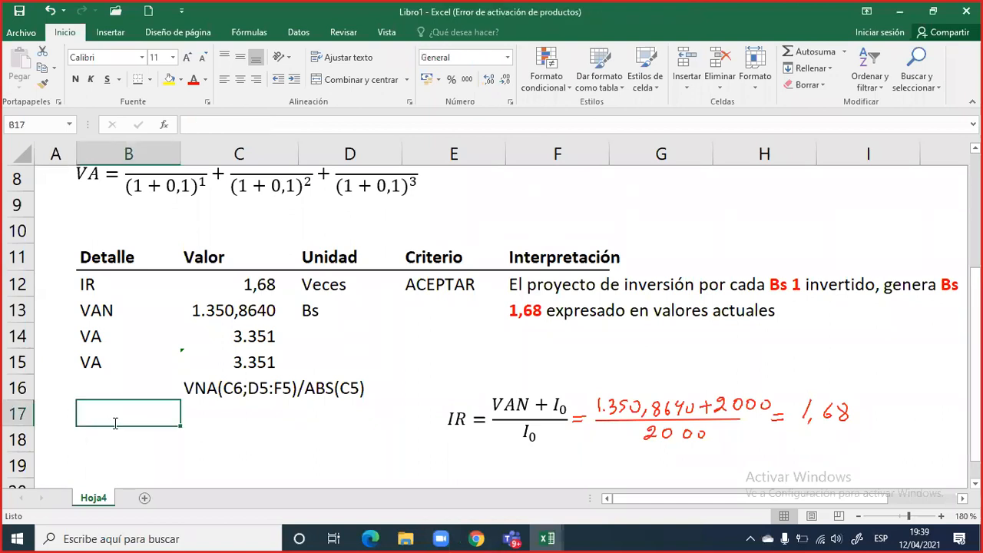
type("IR")
key("Tab")
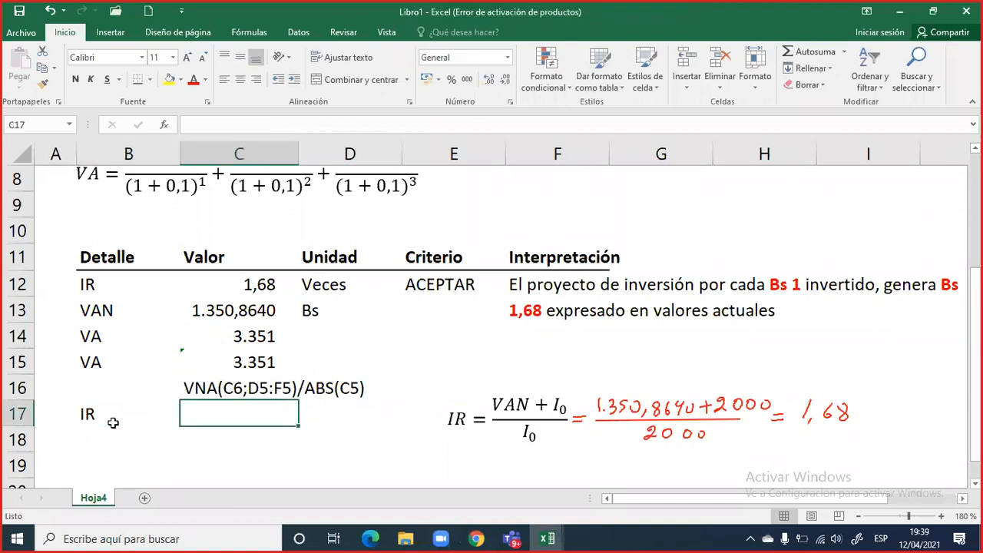
Start the formula in C17 with the dividend (C13+ABS(C5)), followed by the division sign.
type("=")
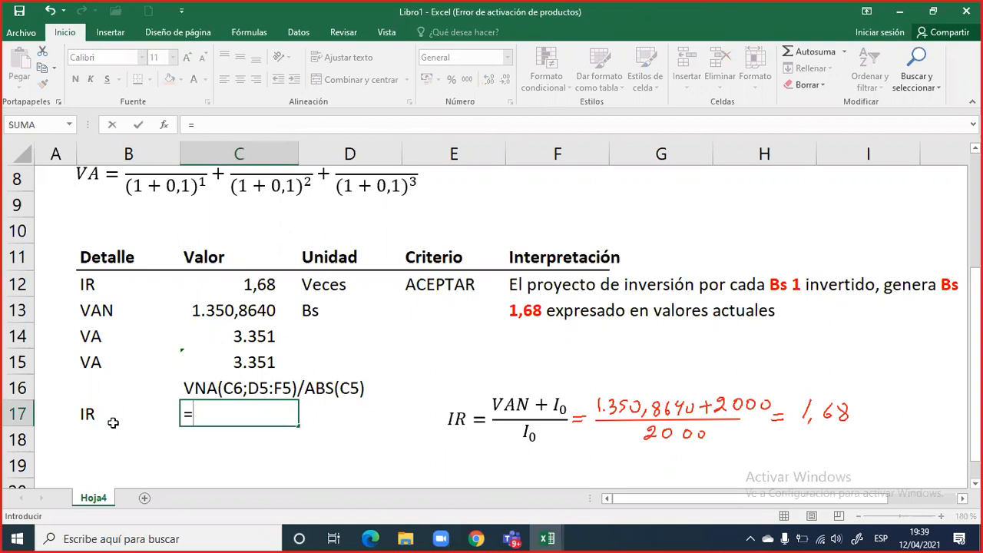
type("(")
key("Up")
key("Up")
key("Up")
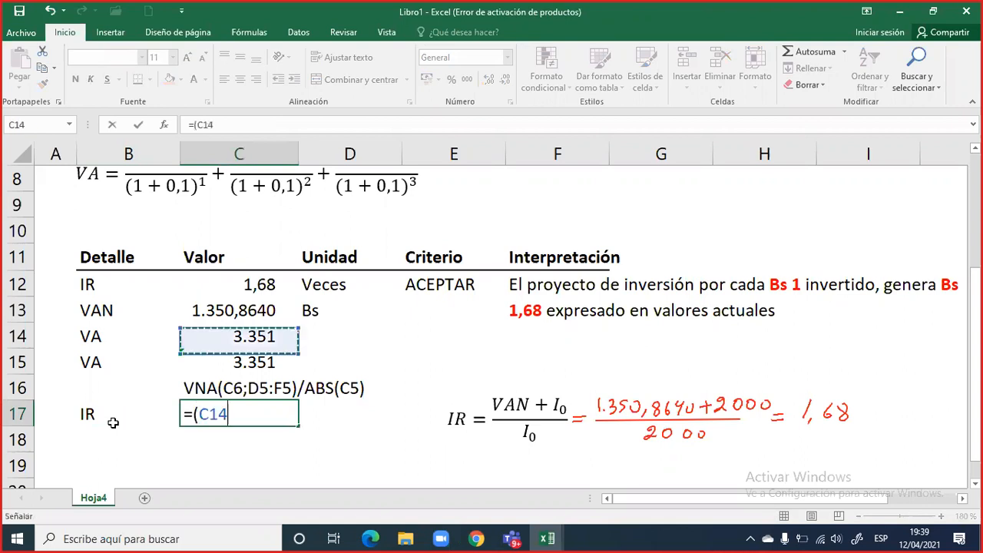
key("Up")
type("+")
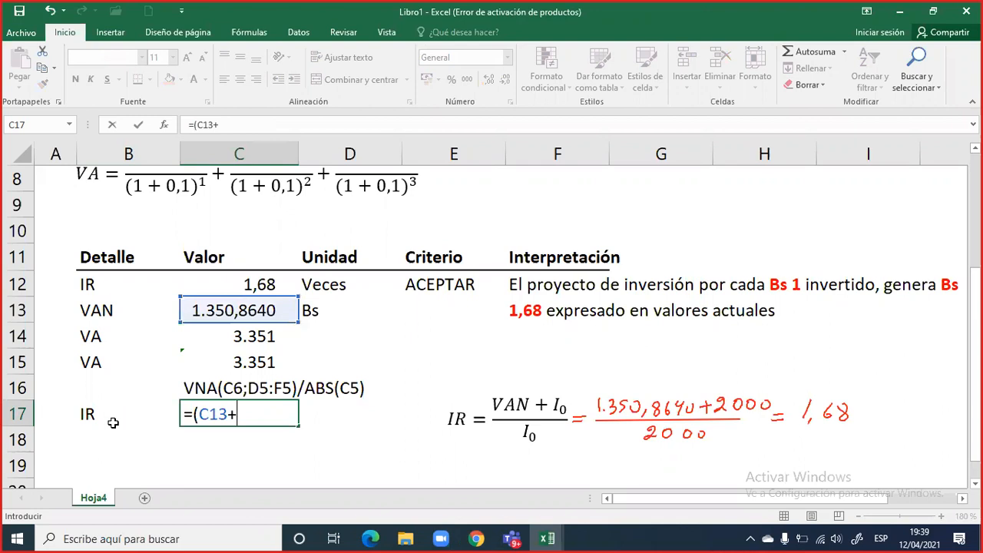
type("abs")
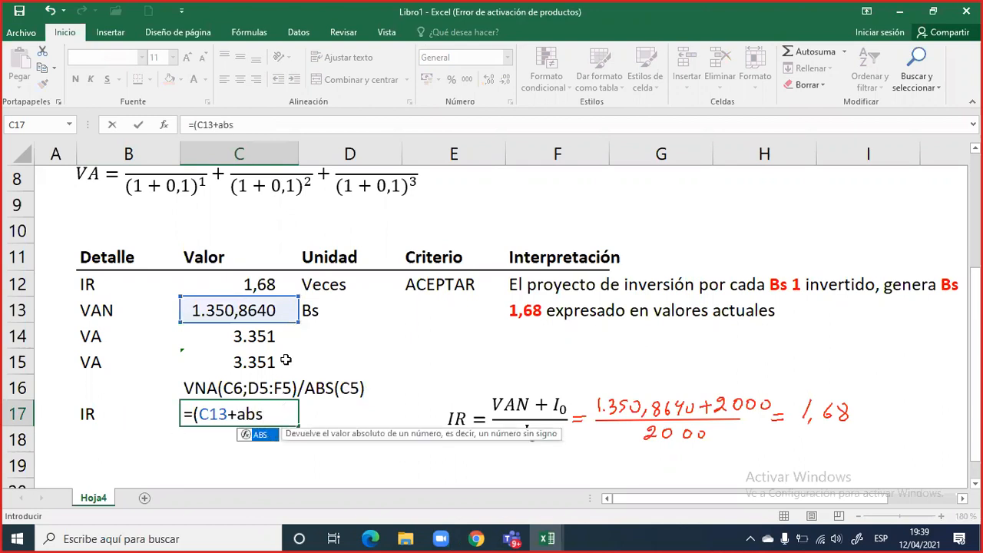
key("Tab")
scroll(267, 282, "up", 2)
key("Up")
key("Up")
key("Up")
key("Up")
key("Up")
key("Up")
key("Up")
key("Up")
key("Up")
key("Up")
key("Up")
key("Up")
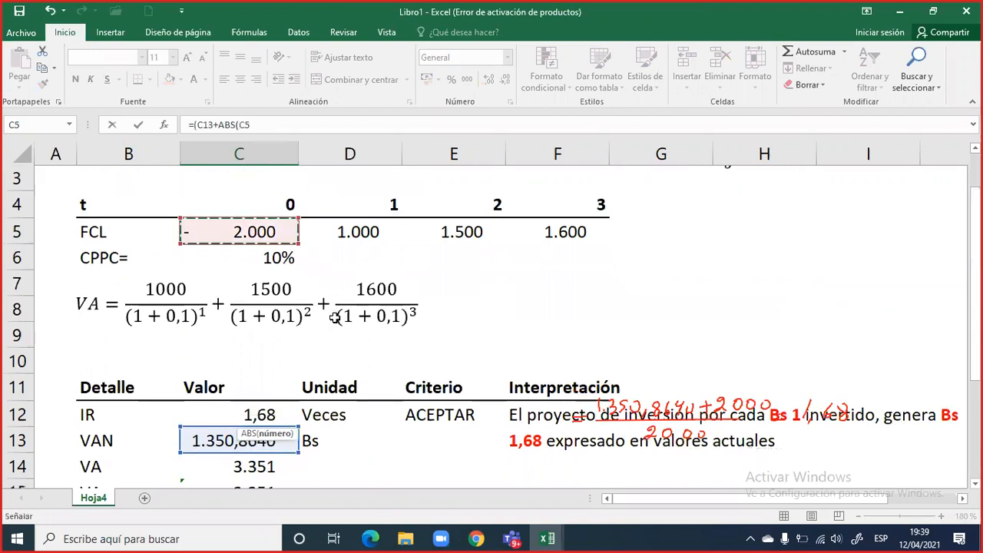
scroll(337, 325, "down", 2)
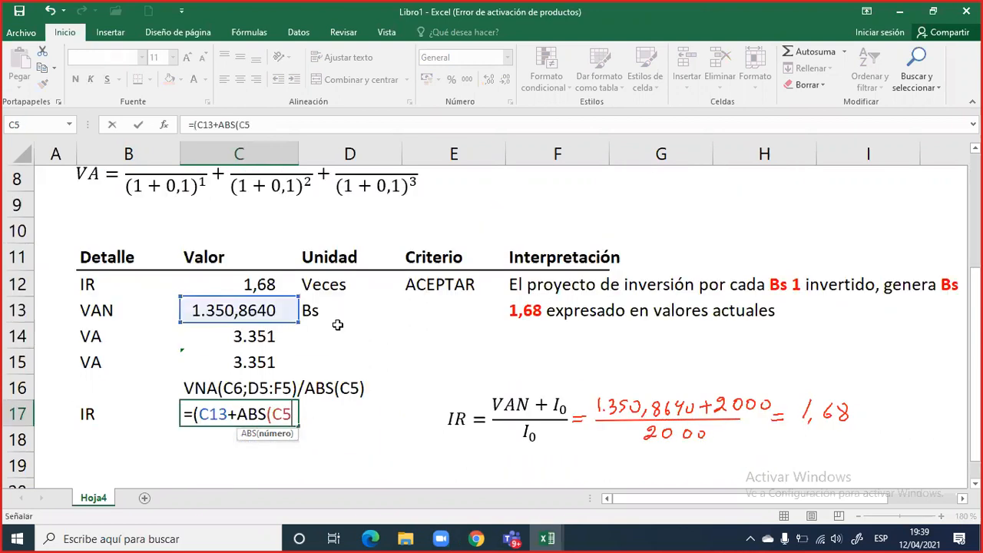
type("))/")
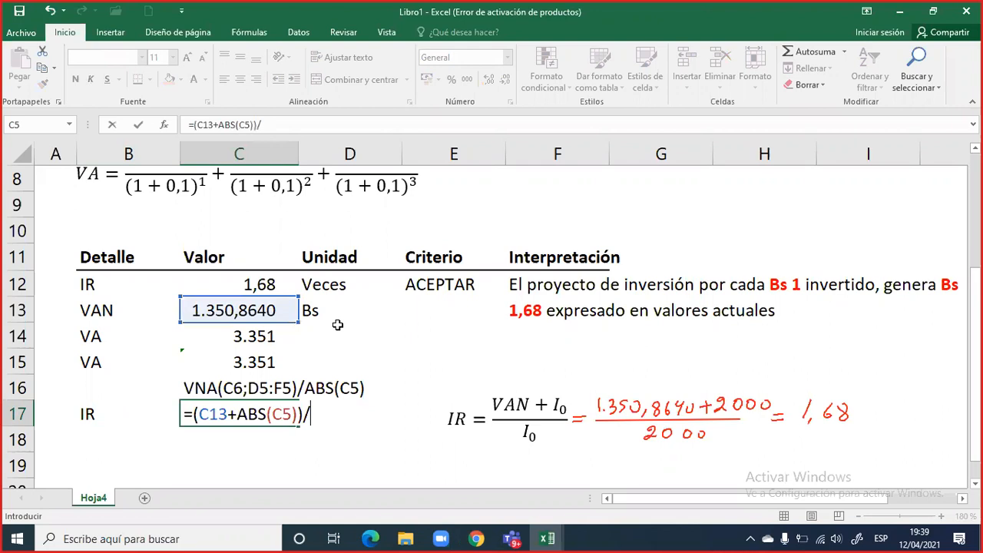
Complete the C17 formula with ABS(C5) as the divisor and enter it.
type("abs")
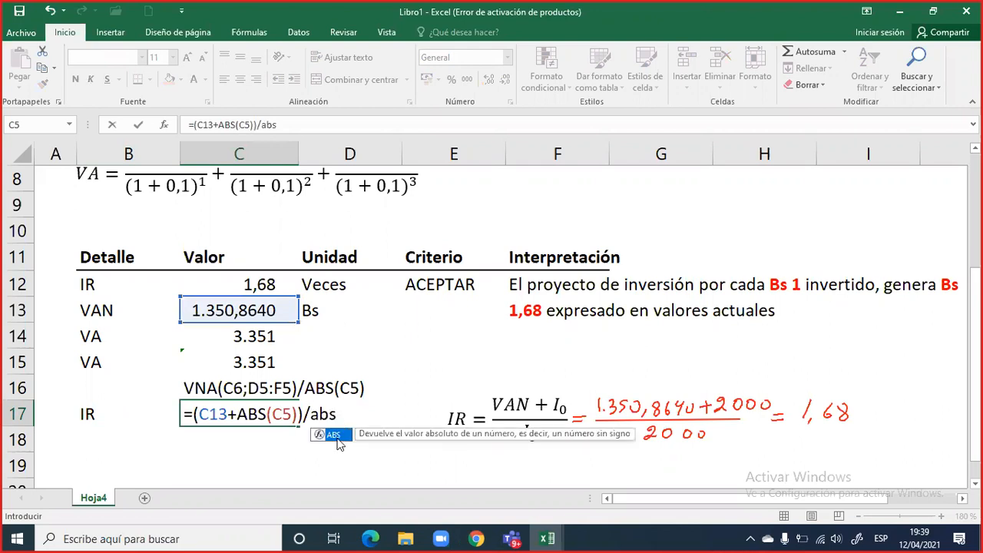
key("Tab")
scroll(365, 360, "up", 2)
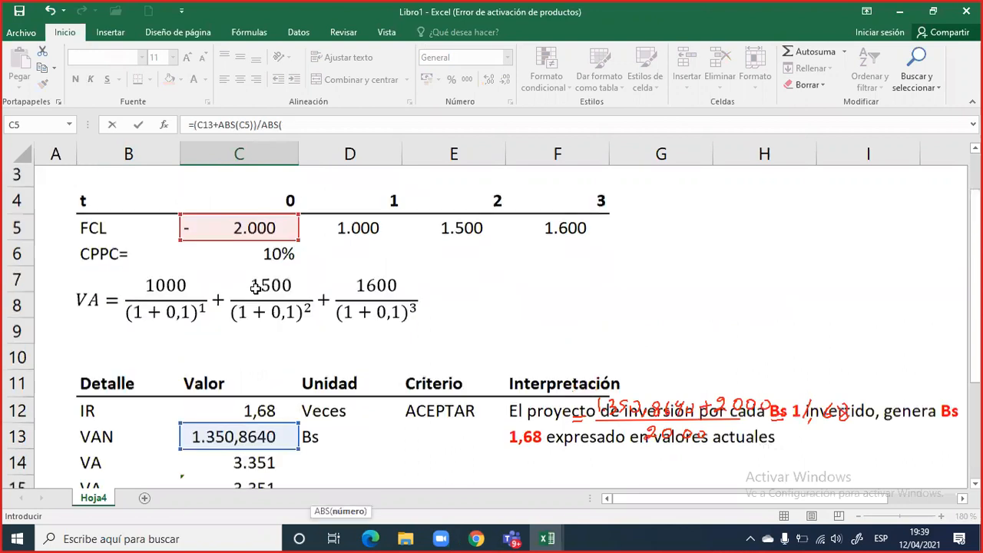
scroll(251, 264, "up", 1)
left_click(250, 261)
scroll(366, 381, "down", 3)
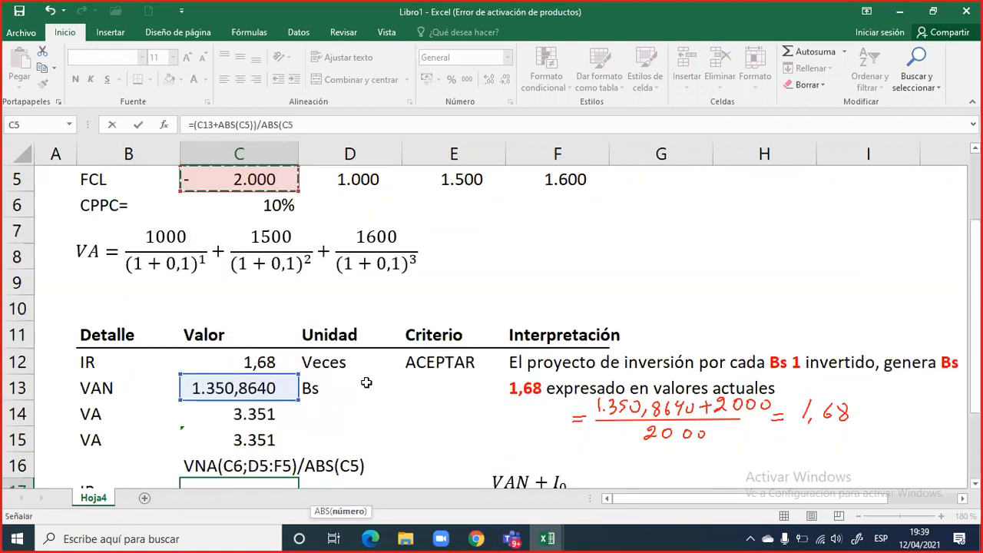
type(")")
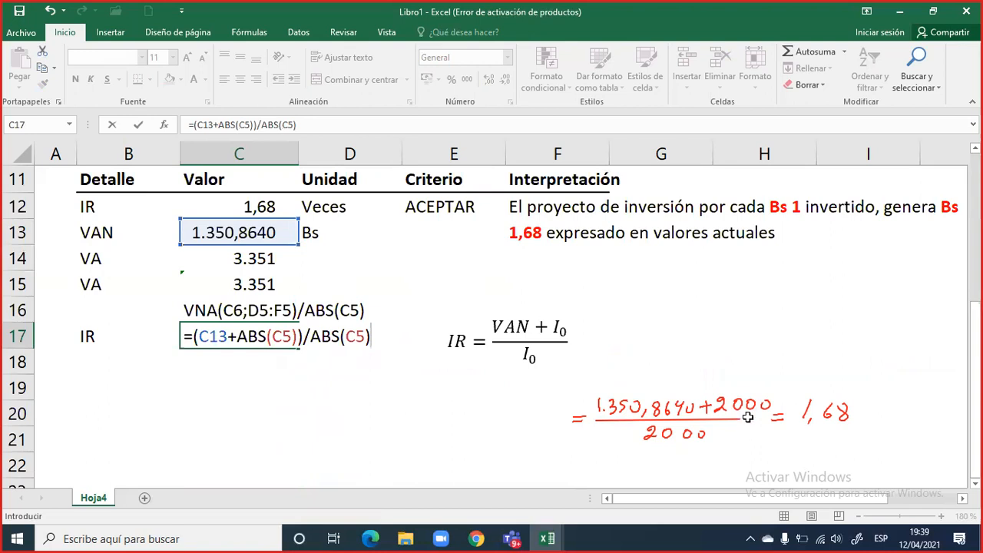
scroll(231, 276, "up", 1)
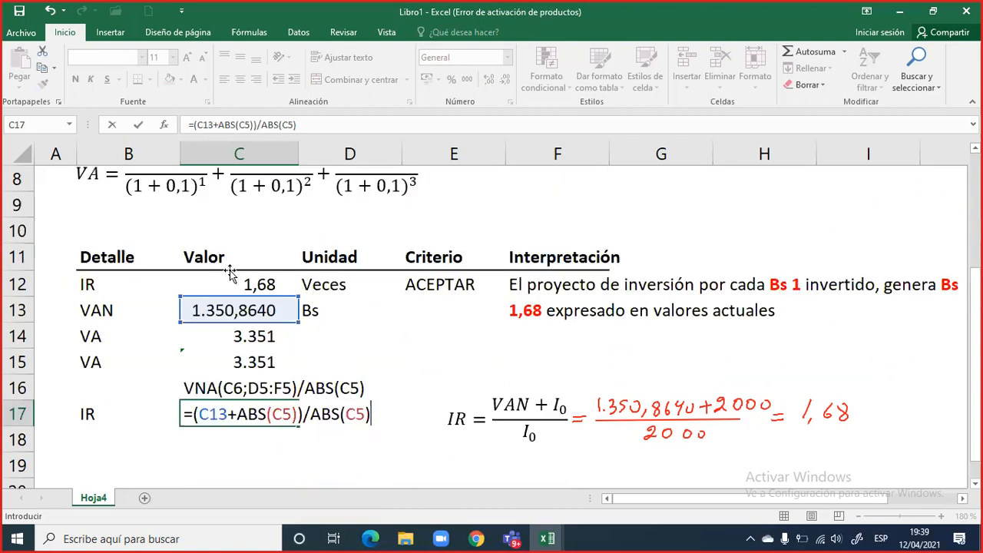
scroll(284, 342, "up", 1)
scroll(292, 367, "down", 1)
key("Return")
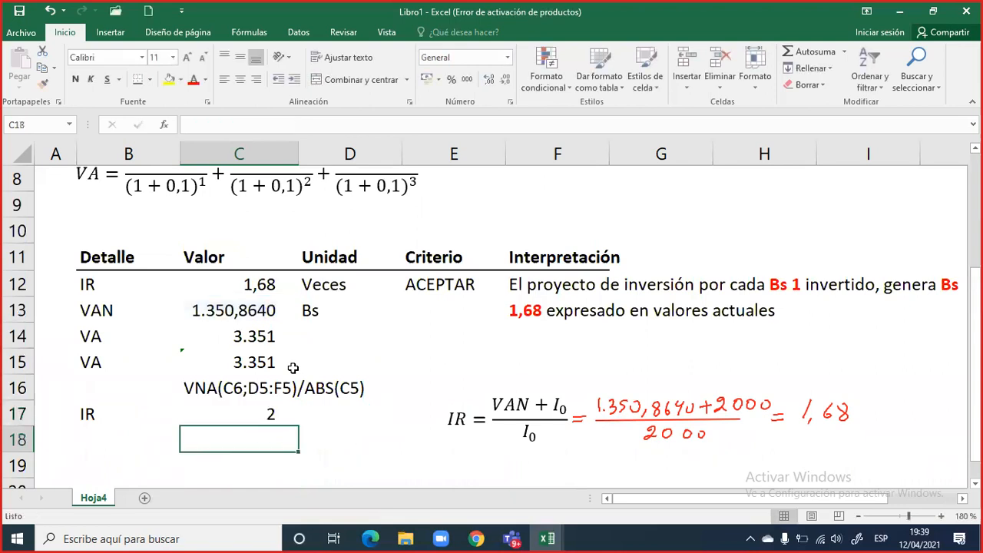
Format the IR result in C17 to show two decimal places.
left_click(254, 417)
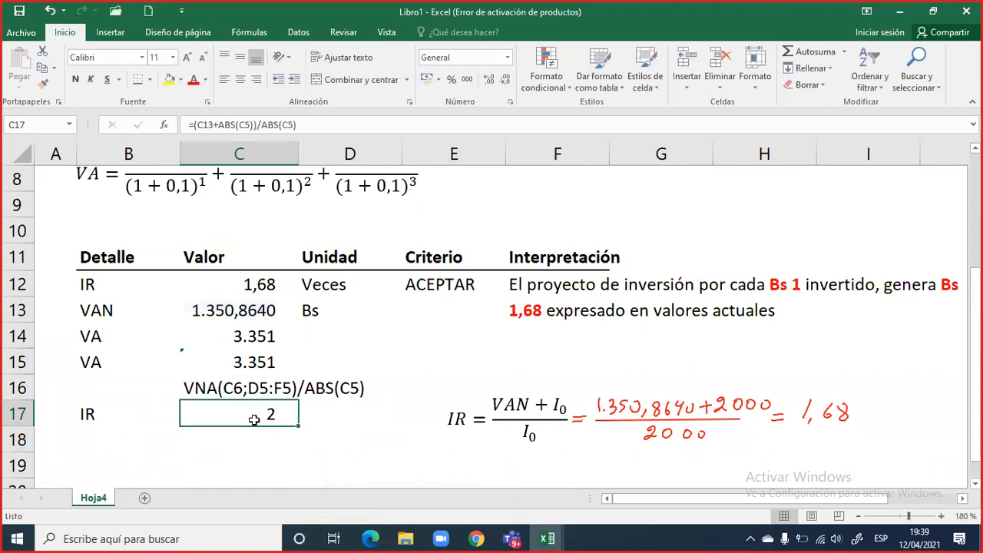
left_click(486, 81)
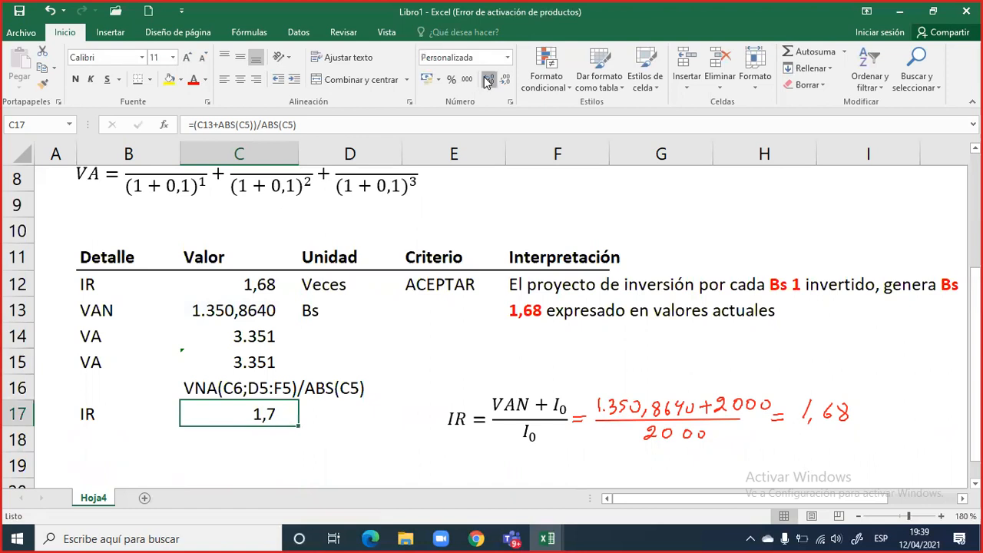
double_click(488, 84)
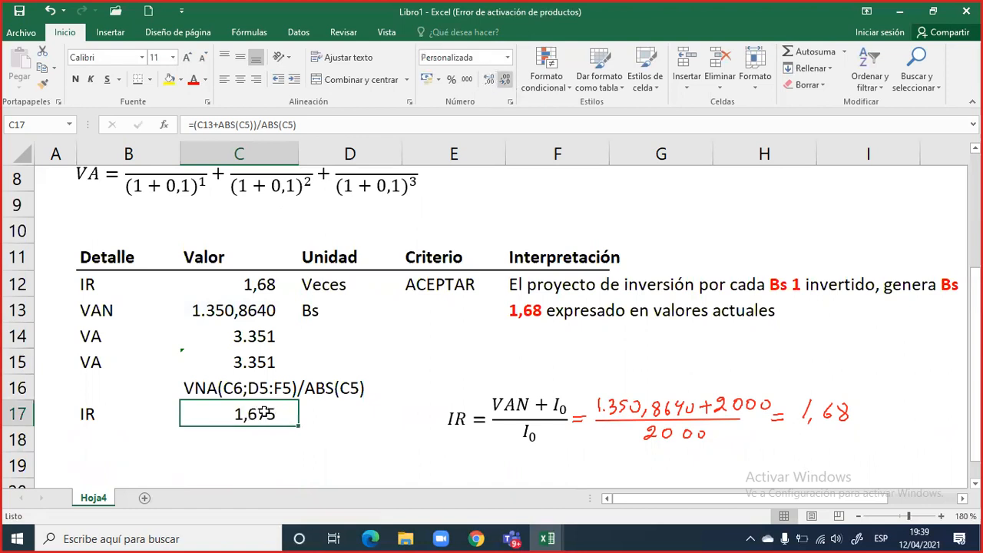
Copy the C17 formula text without its equals sign and paste it as plain text into C19.
double_click(264, 413)
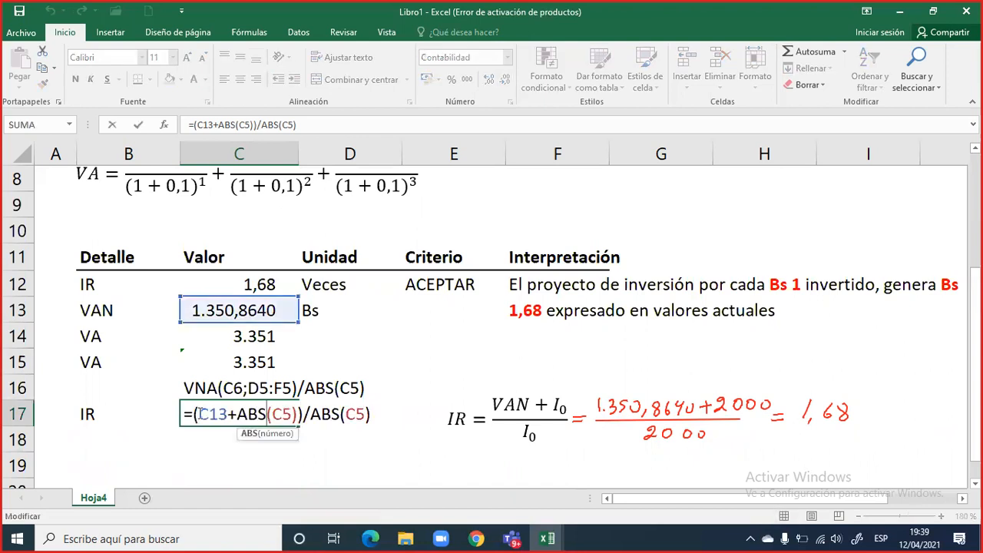
left_click_drag(193, 414, 272, 414)
left_click_drag(371, 414, 375, 413)
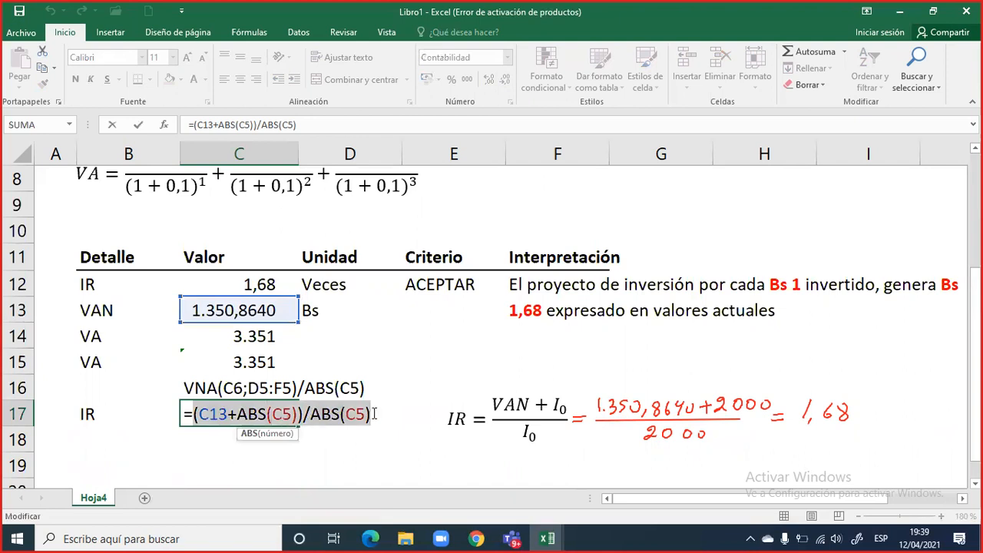
key("ctrl+c")
key("Escape")
left_click(226, 458)
key("ctrl+v")
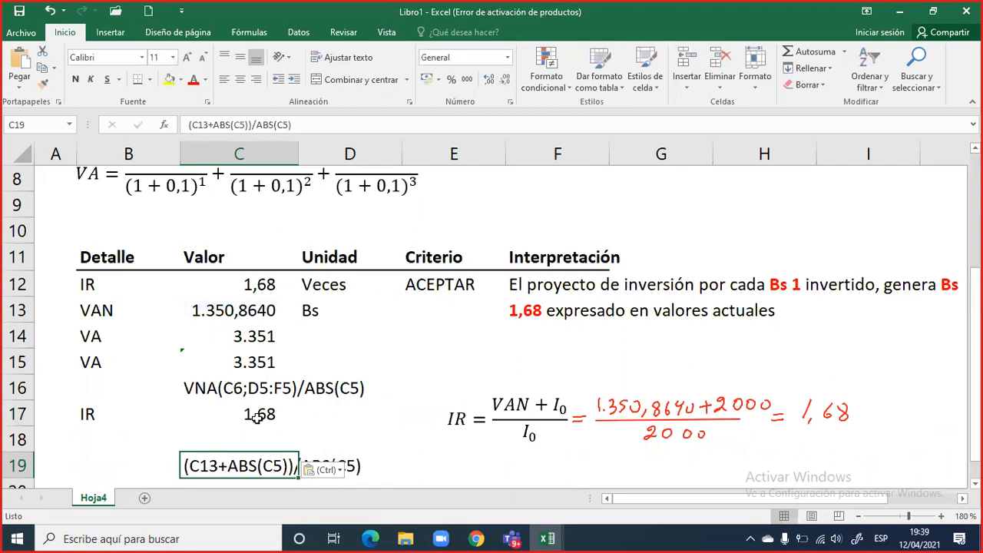
Examine the formula behind the IR result in C17 without changing it.
left_click(257, 417)
double_click(257, 417)
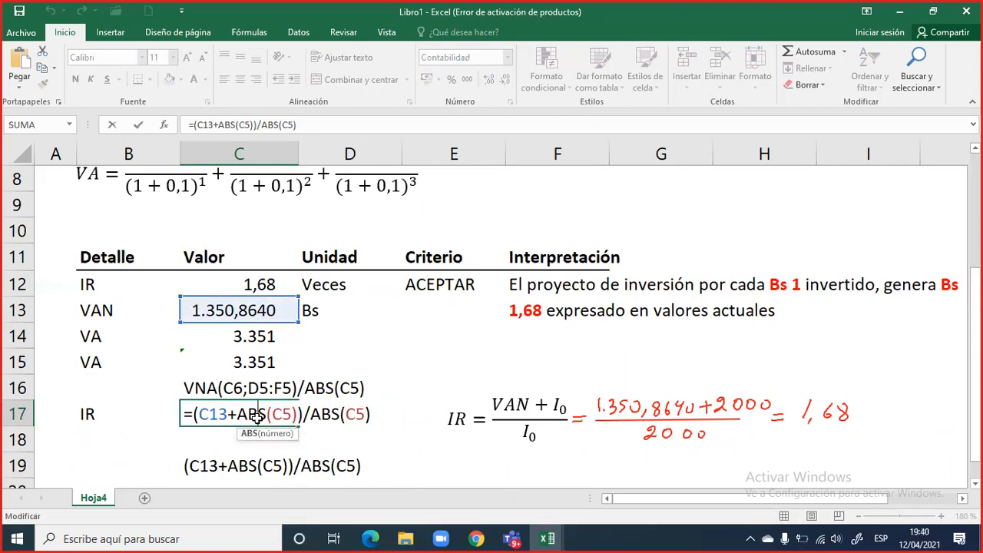
key("Escape")
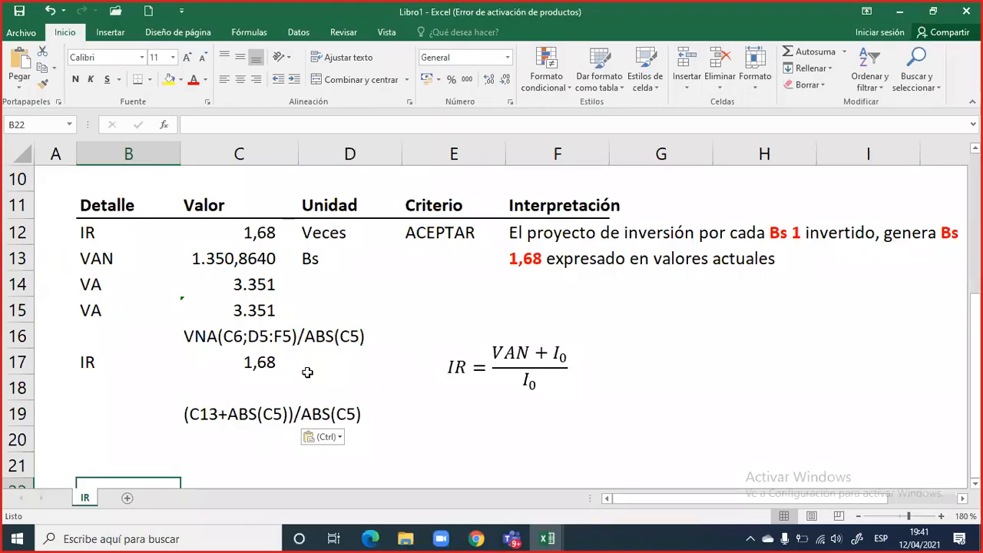
left_click(307, 372)
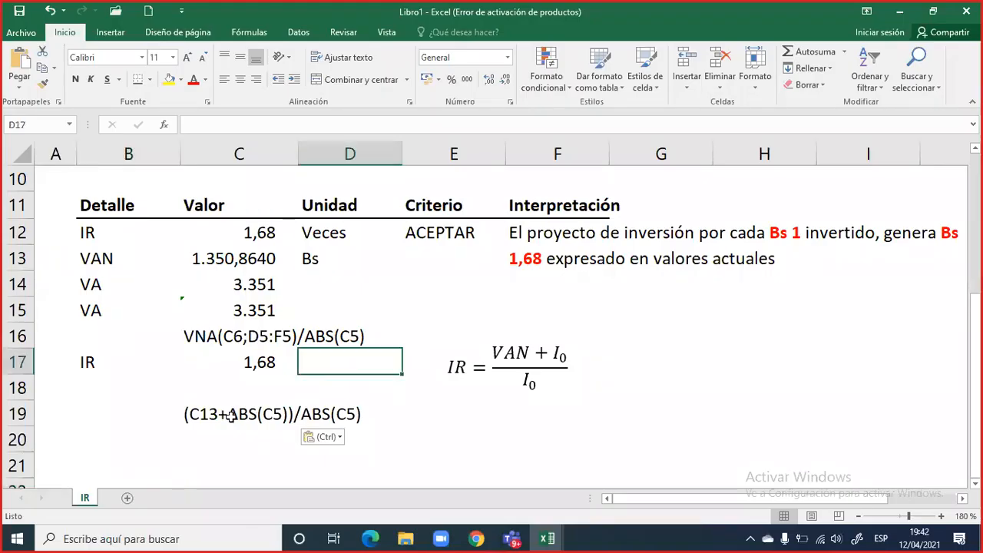
Add a new worksheet after the IR sheet and name it PRI-PRK.
left_click(127, 497)
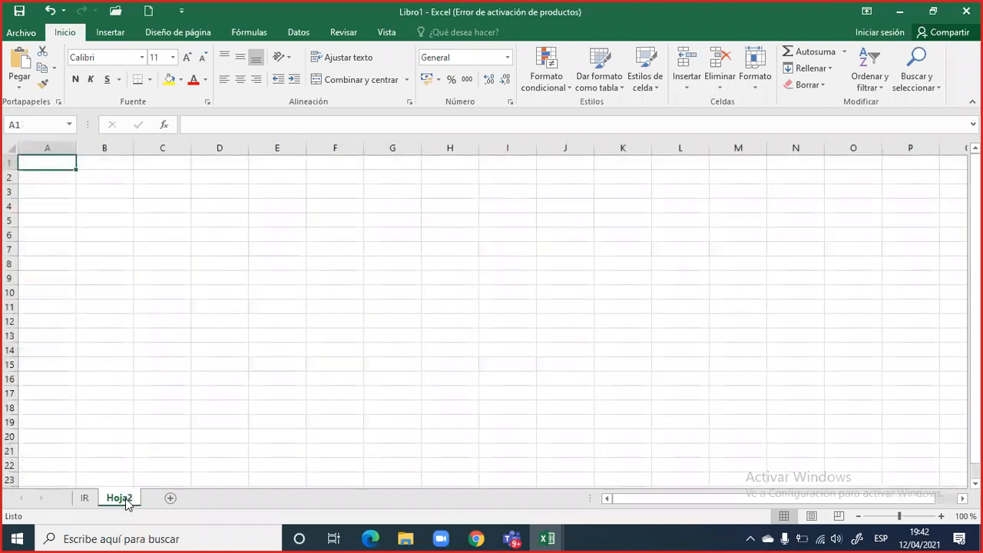
double_click(123, 498)
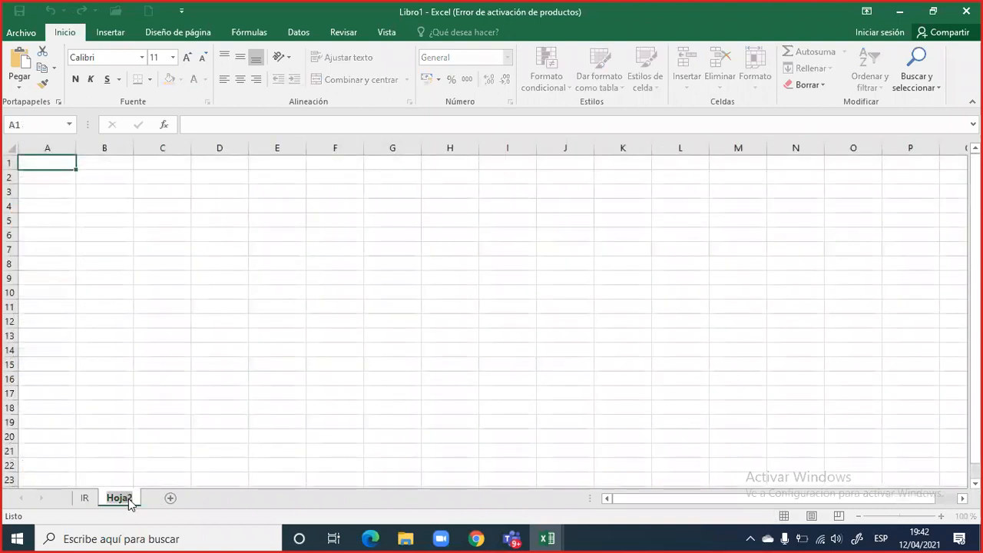
key("BackSpace")
type("I-")
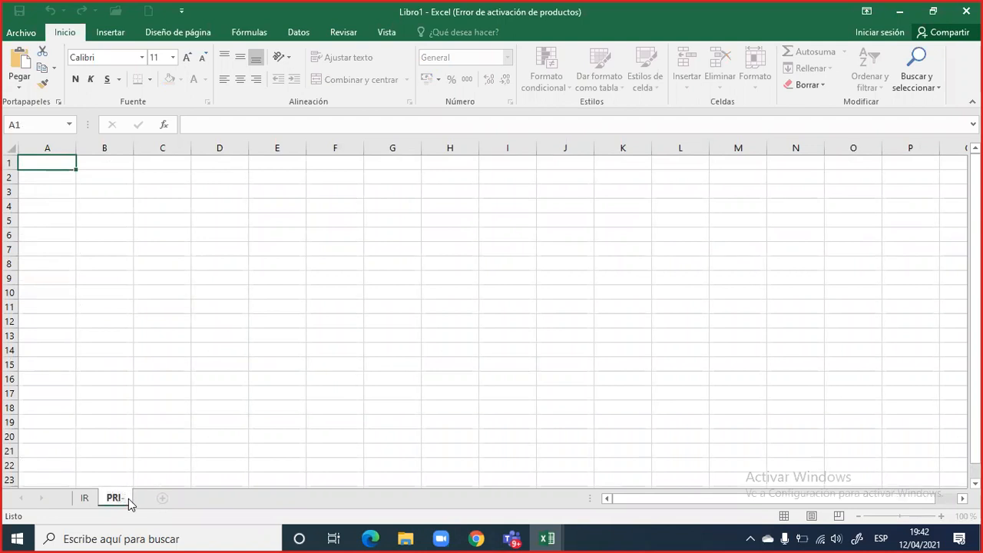
type("FRK")
key("Return")
left_click(135, 411)
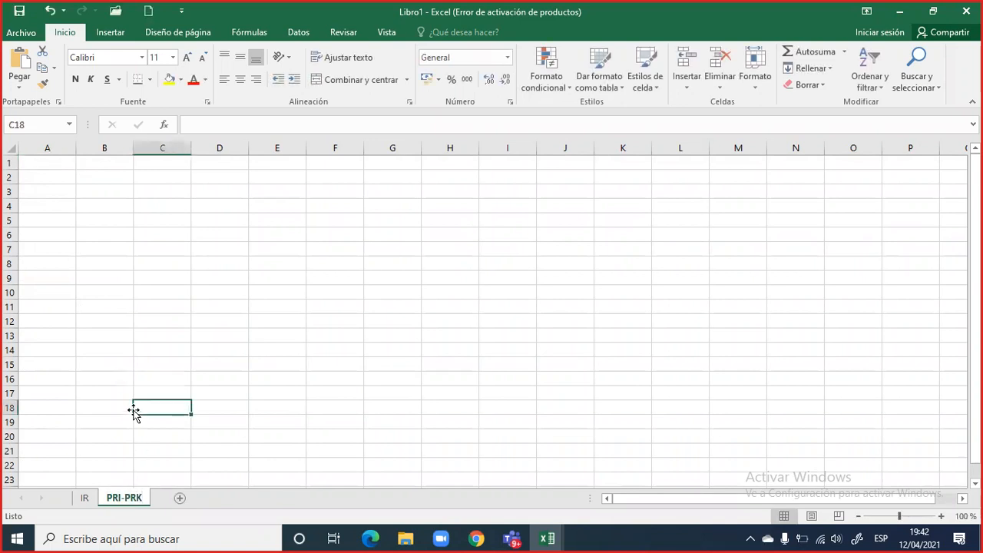
Hide the gridlines on the PRI-PRK sheet.
triple_click(940, 515)
scroll(252, 307, "up", 2, "ctrl")
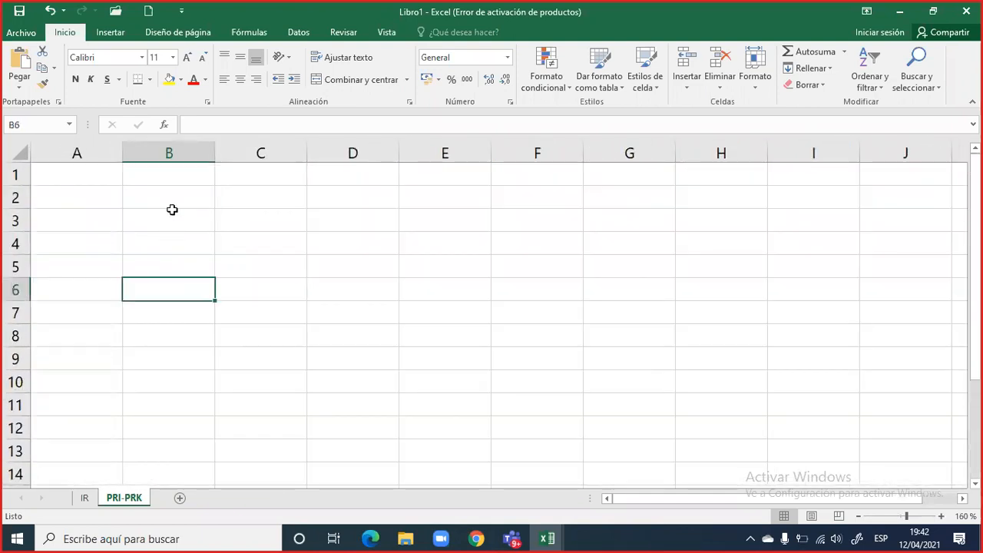
left_click(191, 201)
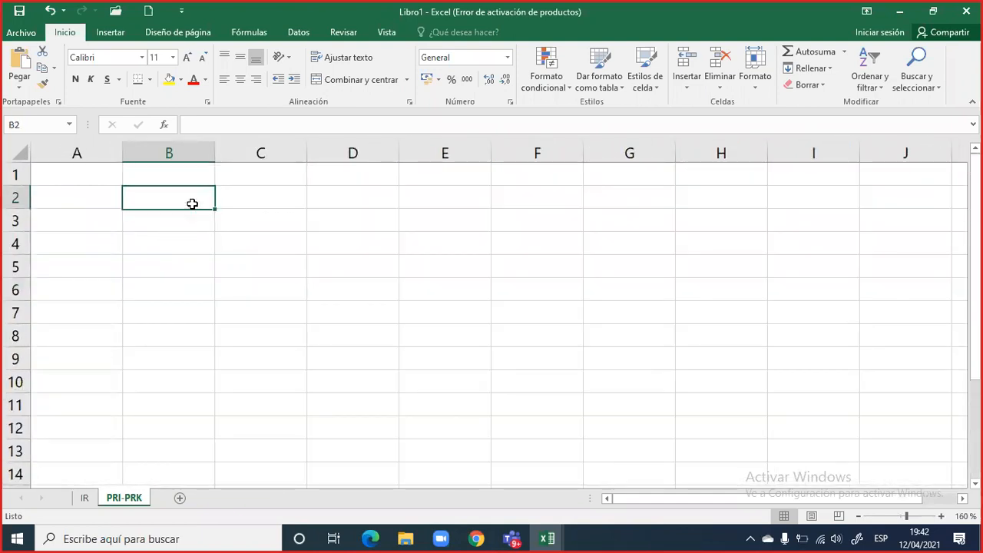
left_click(385, 34)
left_click(192, 80)
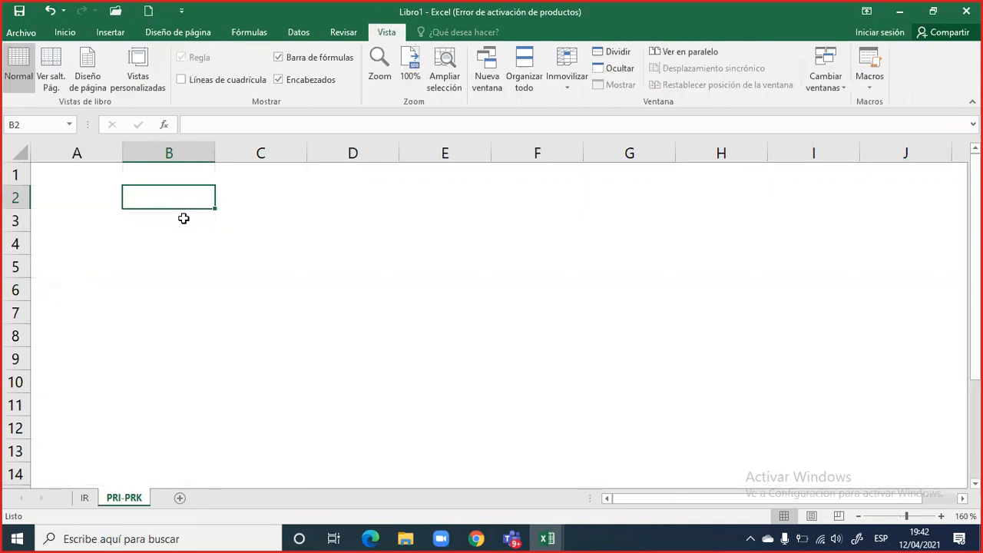
Enter the title Periodo de recuperación de la inversión "PRI" in cell B2.
type("Perido")
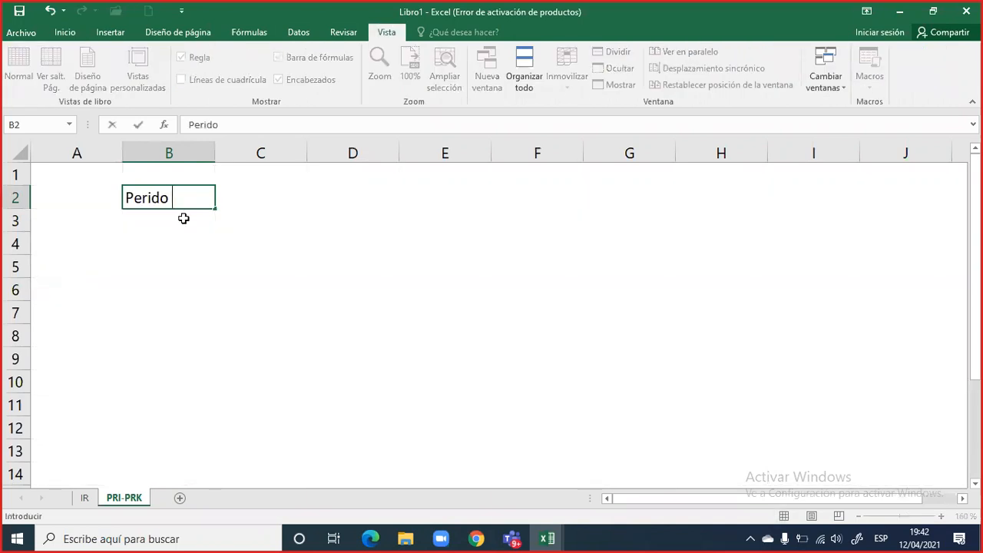
key("BackSpace")
key("BackSpace")
type("odo de recueprac")
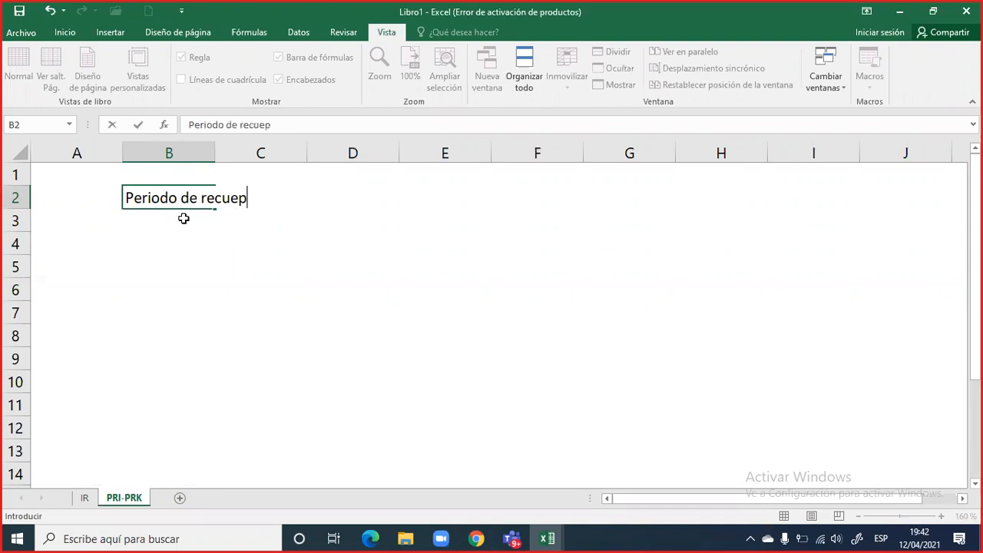
key("BackSpace")
key("BackSpace")
key("BackSpace")
key("BackSpace")
key("BackSpace")
type("peración")
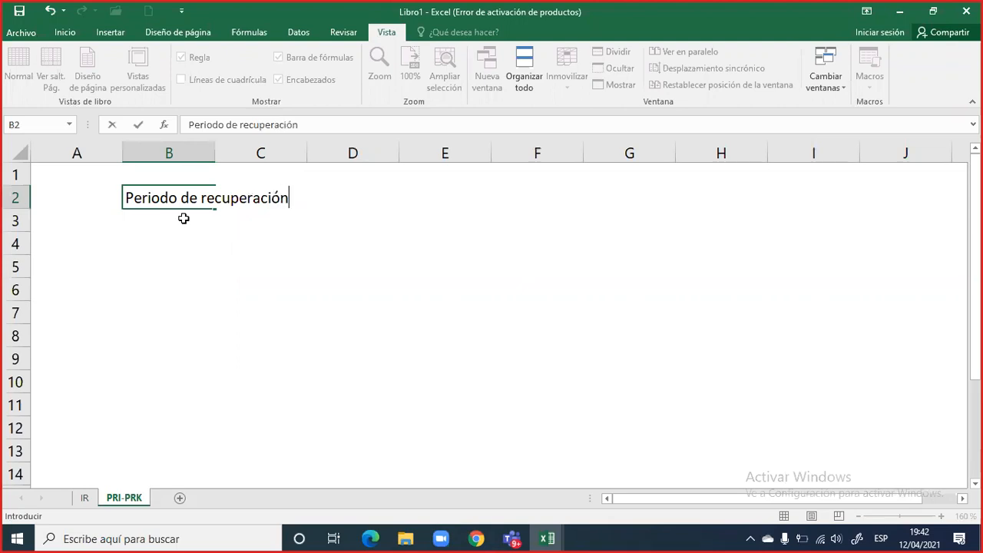
type(" de la inversión ")
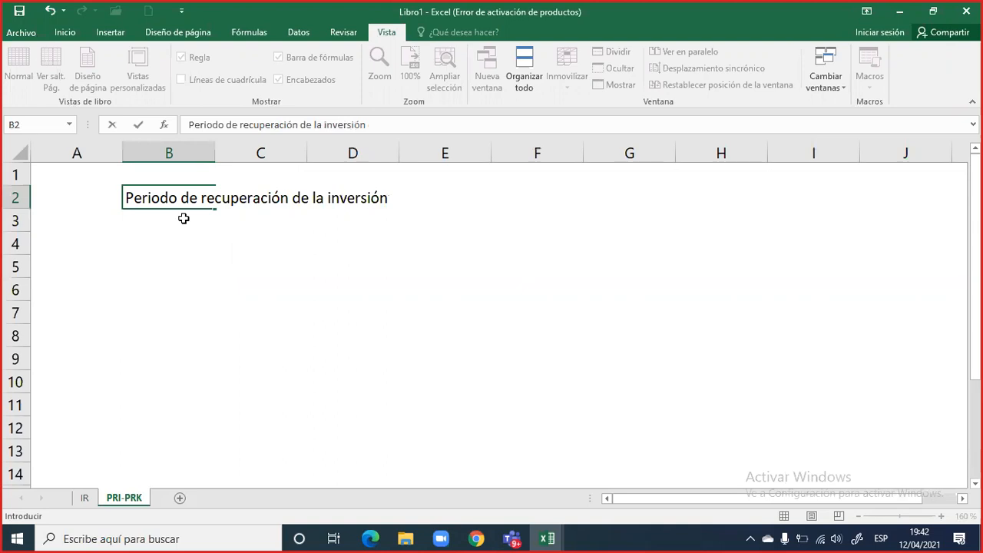
type("\"PRI\"")
left_click(188, 238)
Make the title in B2 bold with a red font colour.
left_click(161, 197)
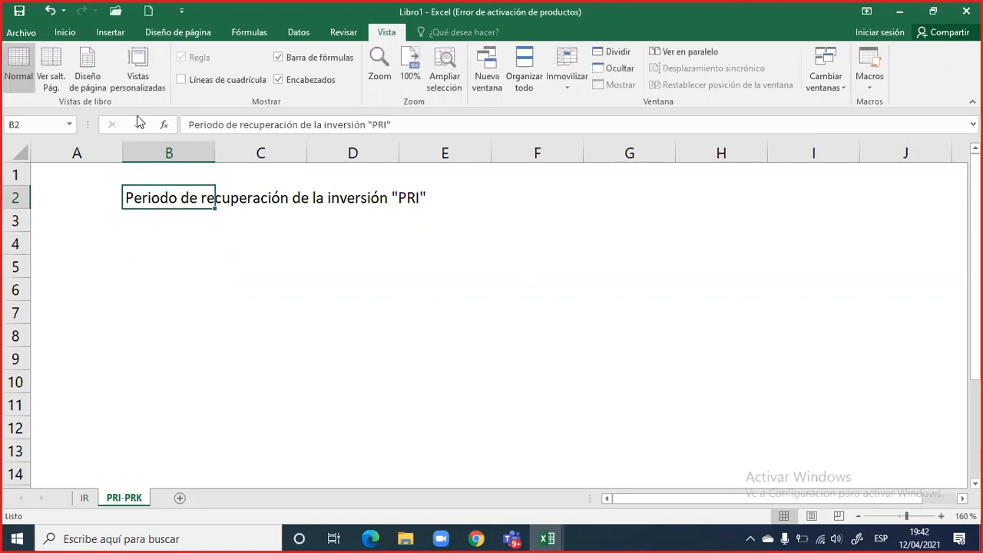
left_click(68, 32)
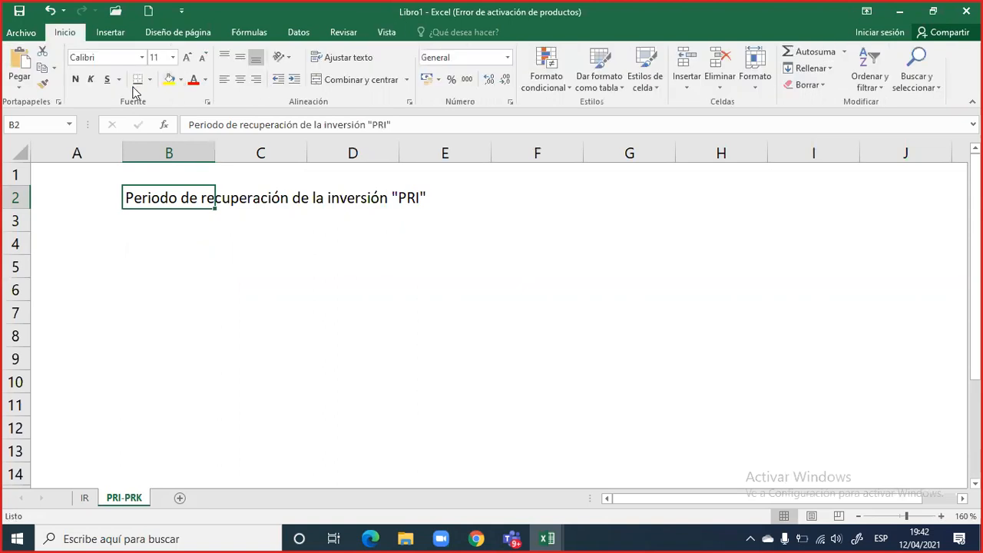
left_click(75, 79)
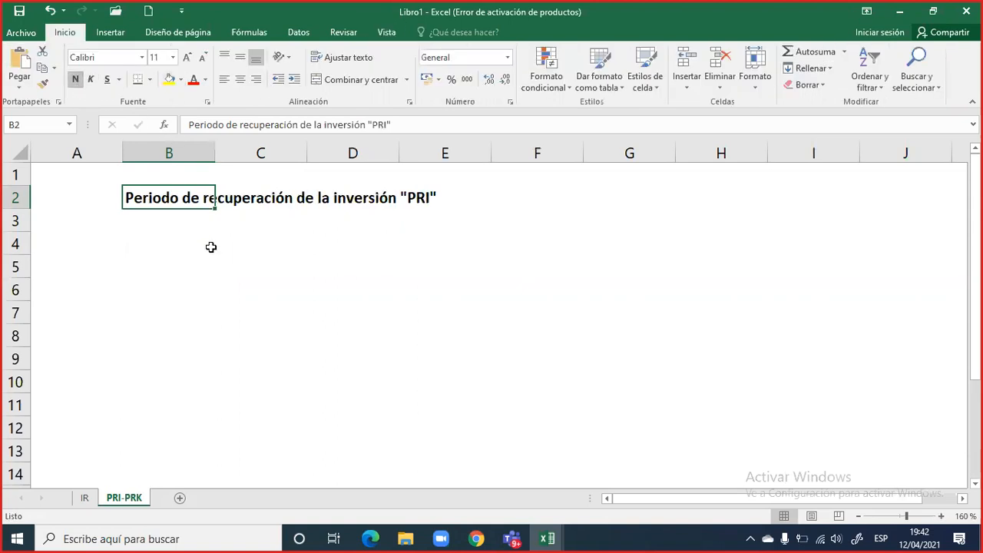
left_click(192, 82)
left_click(180, 254)
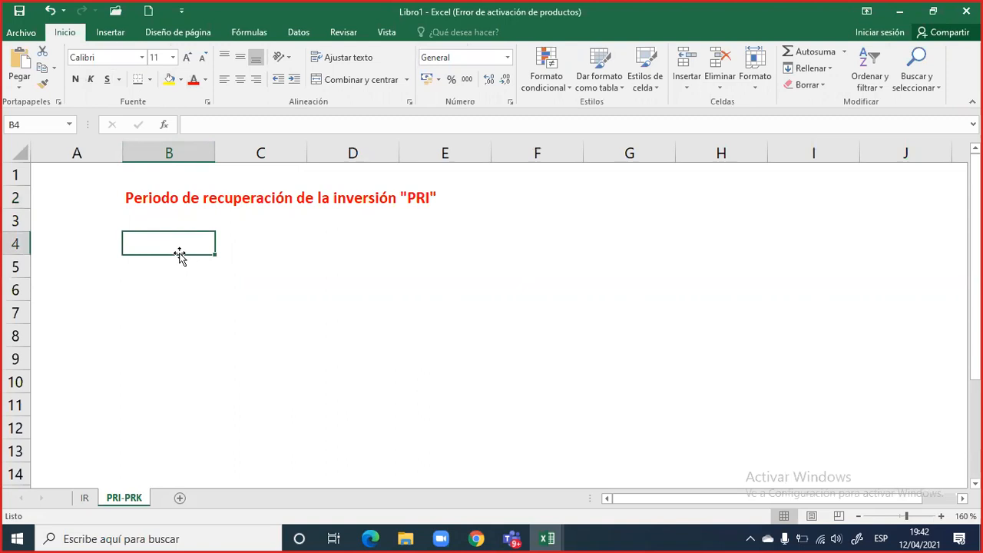
left_click_drag(159, 198, 426, 202)
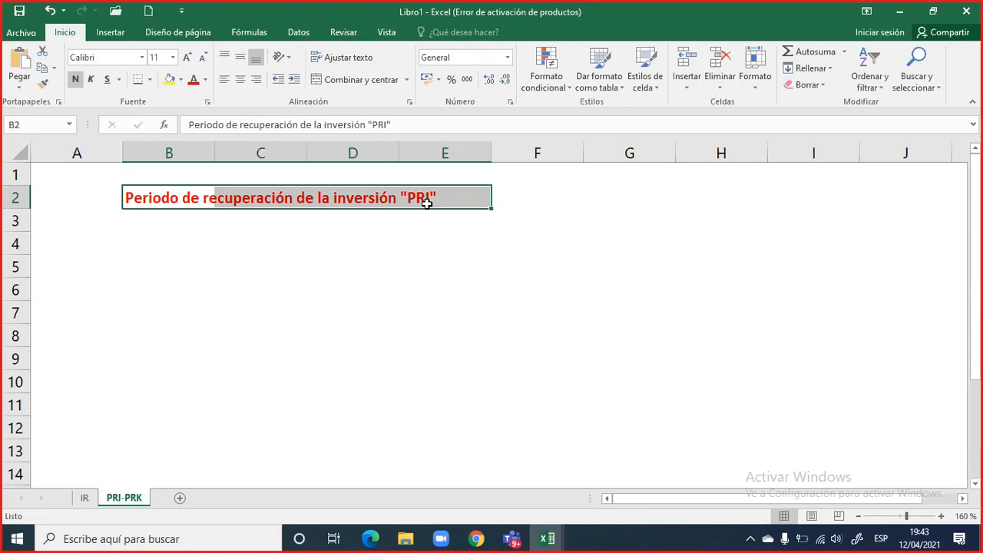
Copy the t and FCL rows from the IR sheet and paste them at B4 of the PRI-PRK sheet.
left_click(85, 497)
scroll(154, 384, "up", 4)
left_click_drag(88, 262, 560, 278)
key("ctrl+c")
left_click(124, 497)
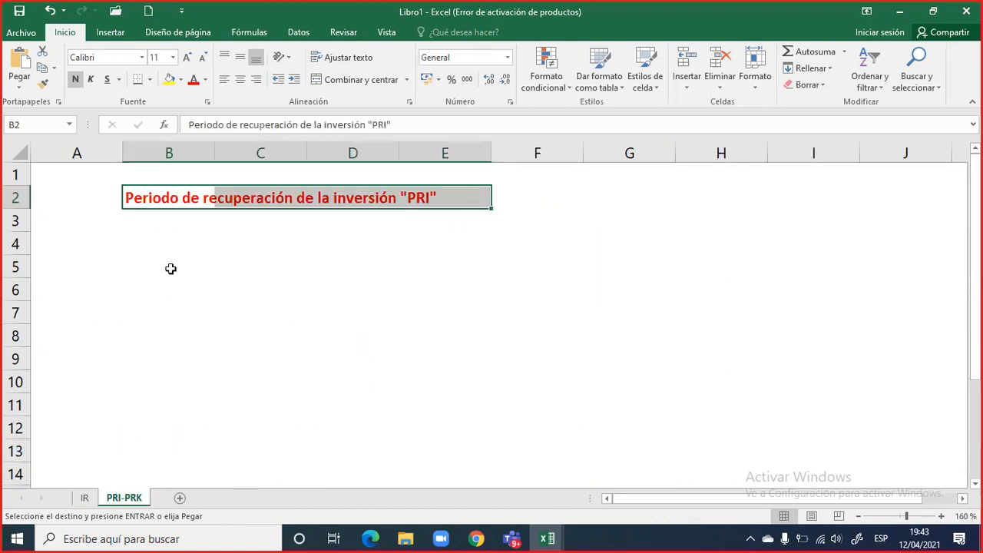
left_click(156, 242)
key("ctrl+v")
left_click(222, 310)
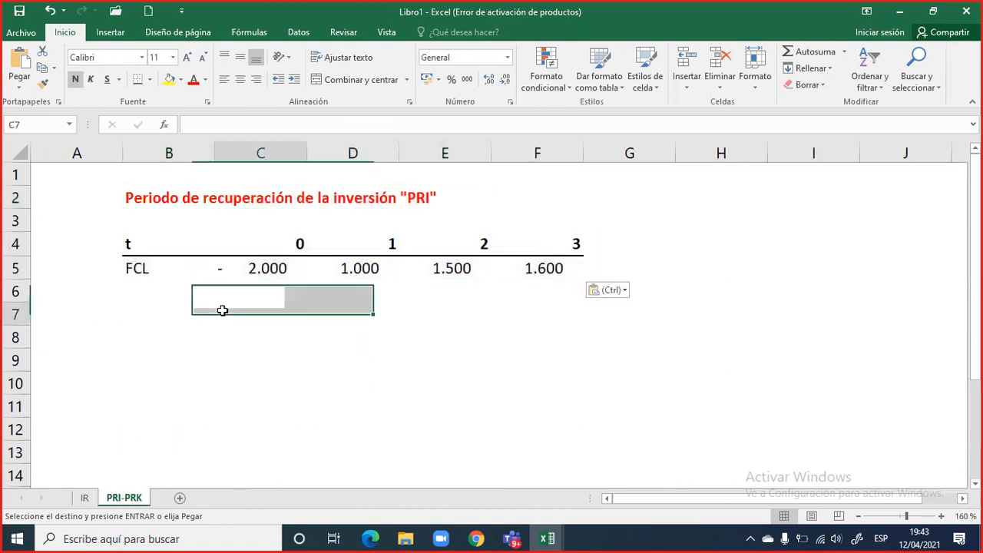
left_click_drag(204, 243, 578, 274)
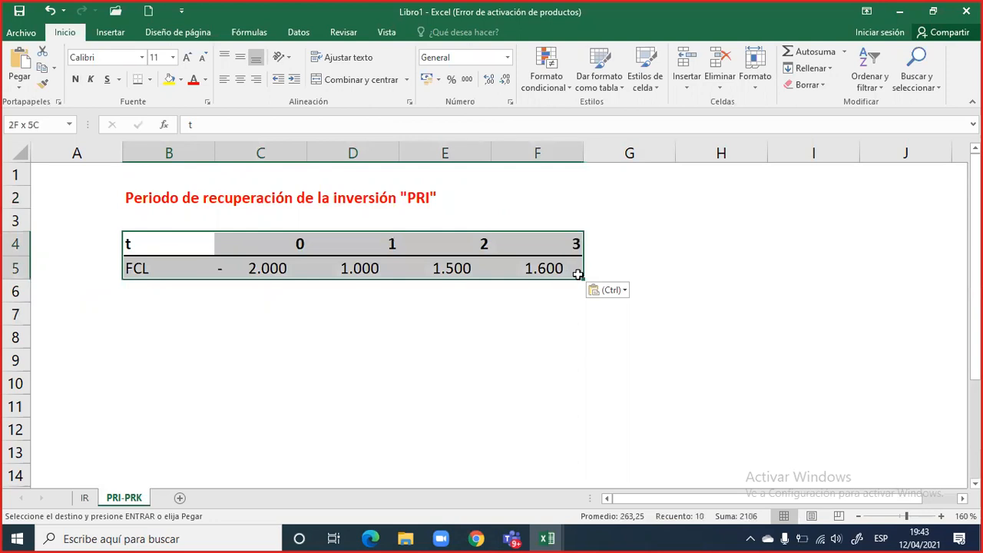
left_click_drag(578, 274, 576, 272)
left_click(162, 238)
left_click_drag(301, 244, 547, 267)
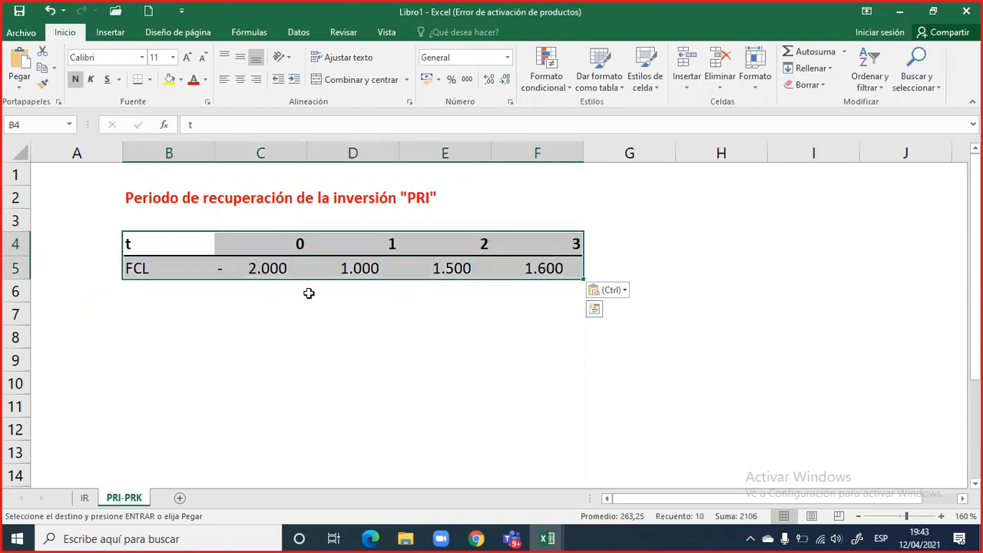
Label cell B6 as FCL_ACUM, directly under the FCL row.
left_click(166, 293)
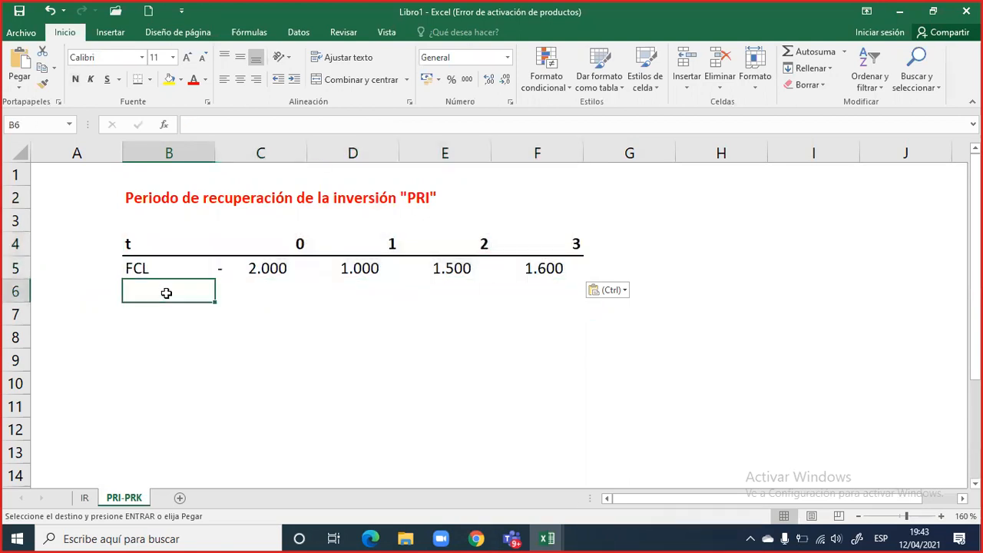
type("FCL")
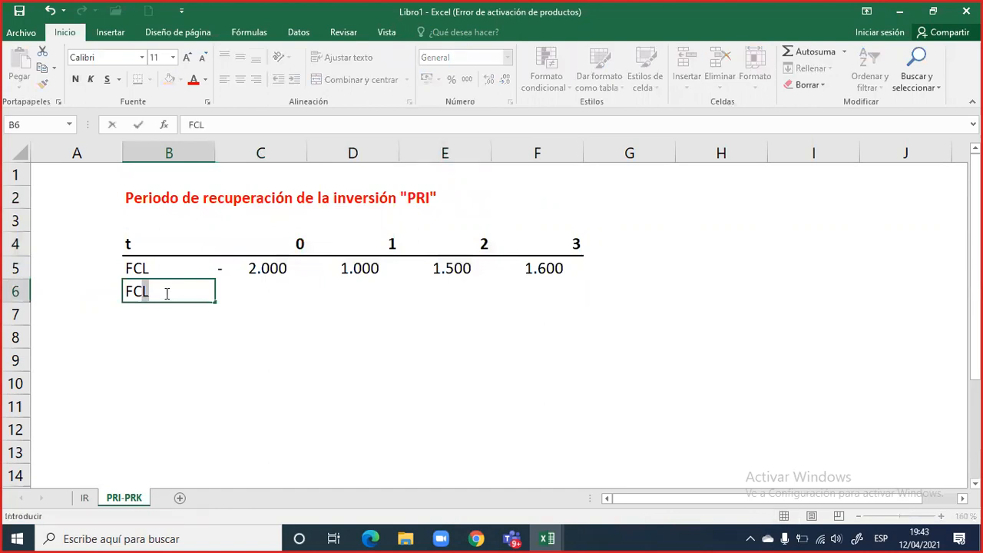
type("_ACUM")
key("Return")
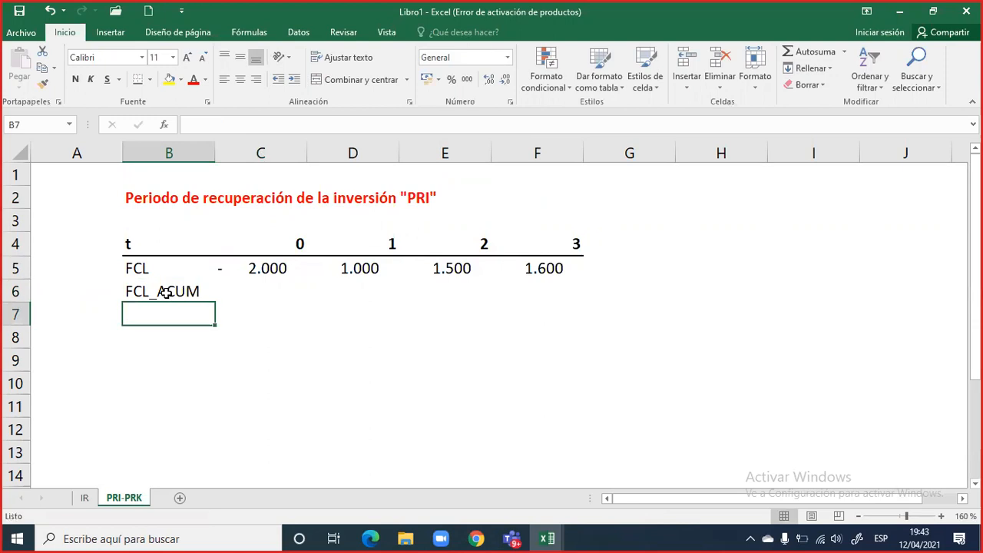
Narrow column A and widen column B so the row labels have more room.
left_click_drag(122, 153, 84, 157)
left_click_drag(176, 154, 219, 182)
left_click_drag(279, 287, 553, 287)
left_click_drag(138, 296, 519, 299)
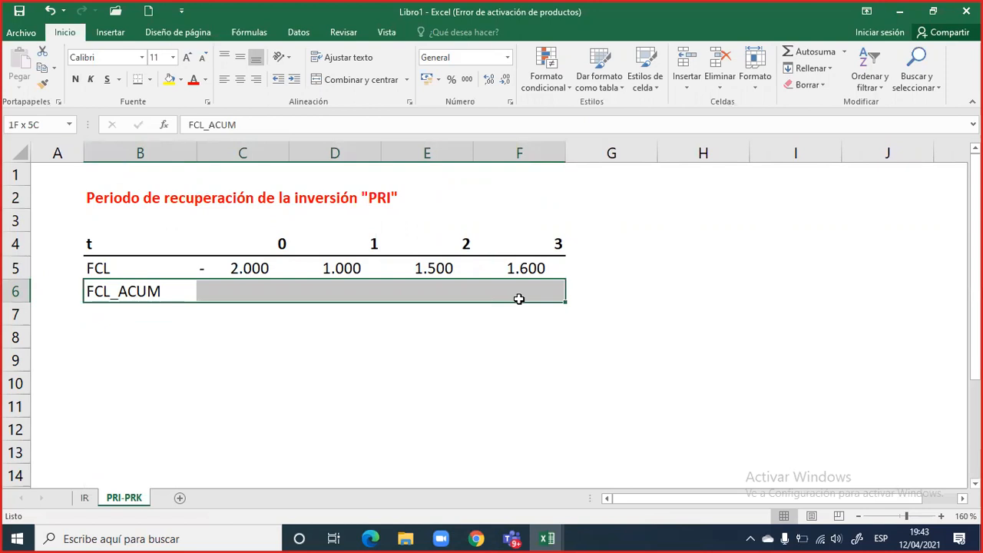
Calculate the accumulated cash flow for period 1 in D6 with the formula =C5+D5.
left_click(352, 283)
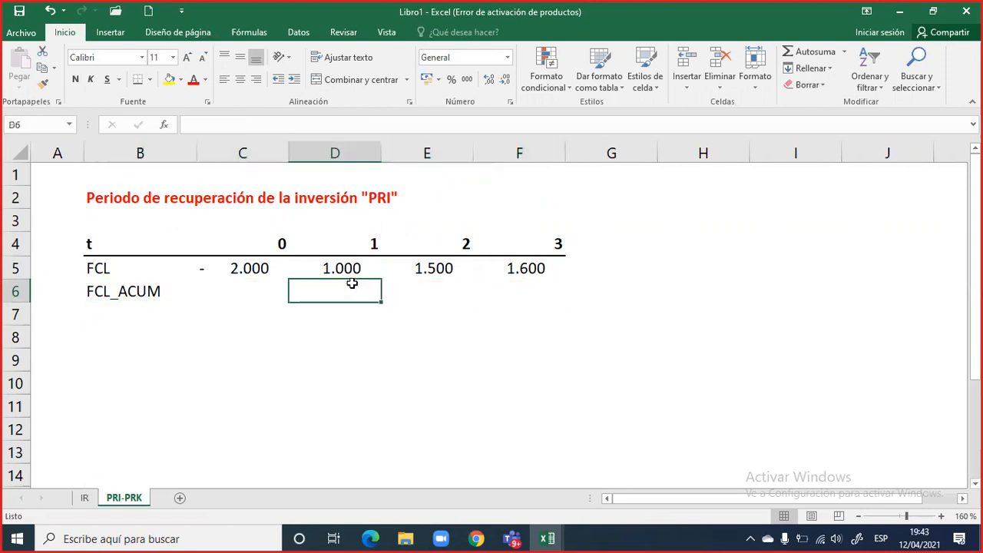
type("=")
key("Left")
key("Up")
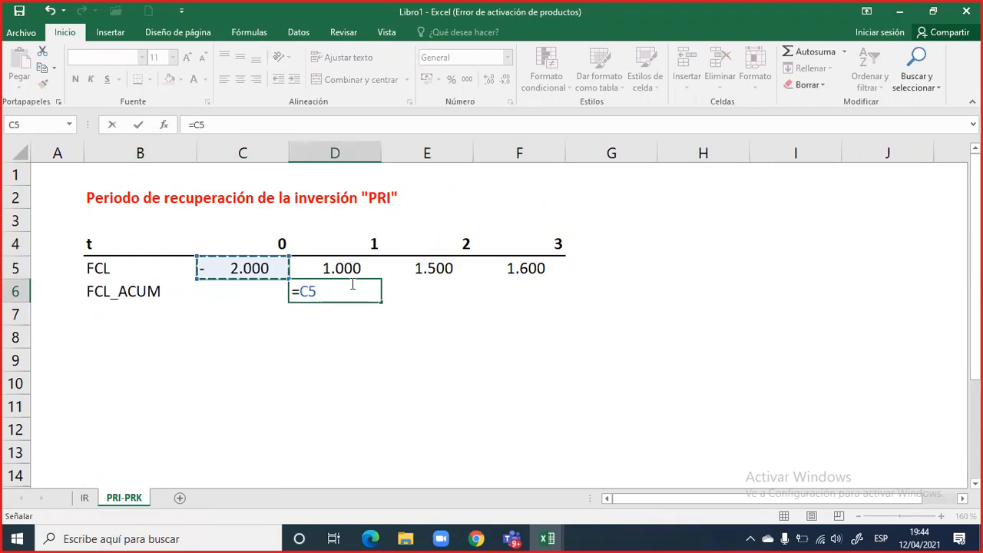
type("+")
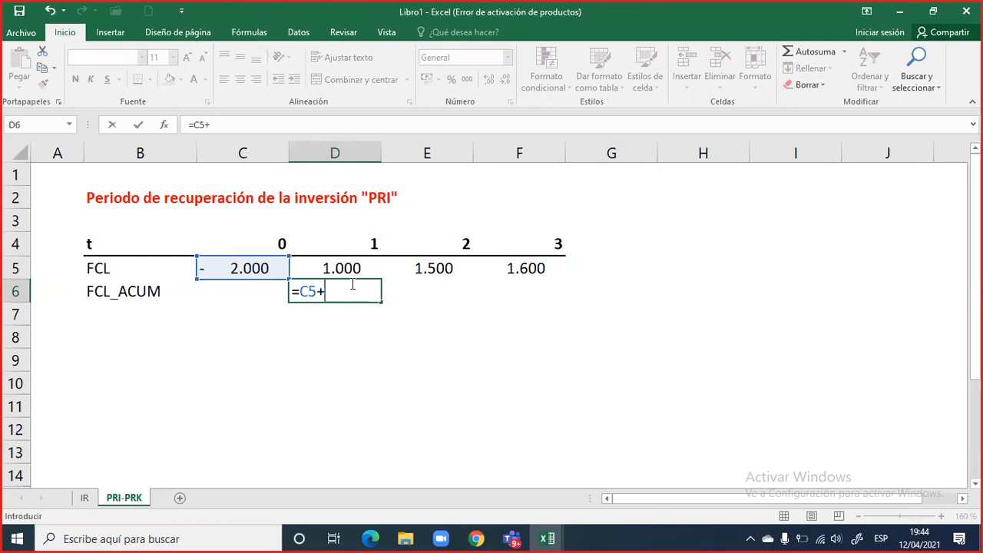
key("Up")
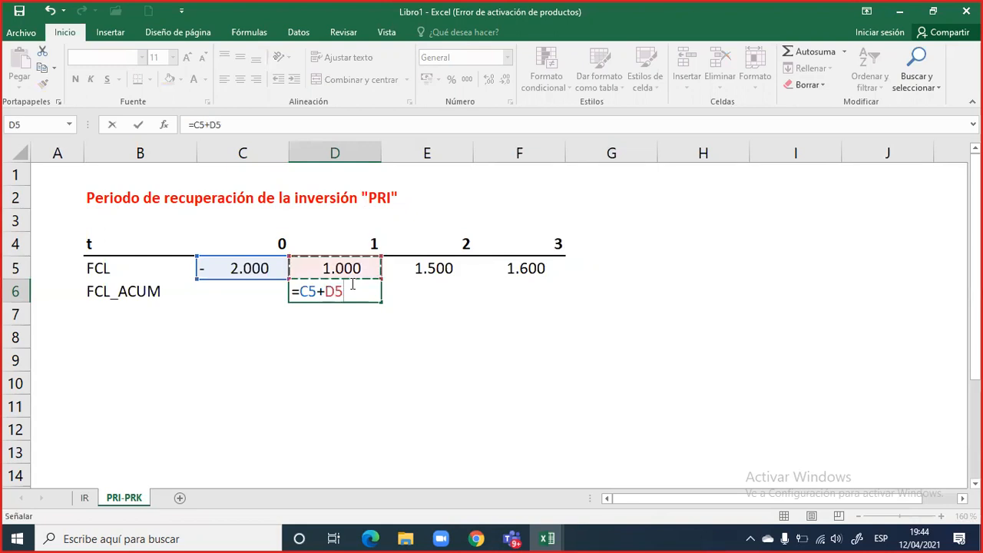
key("Return")
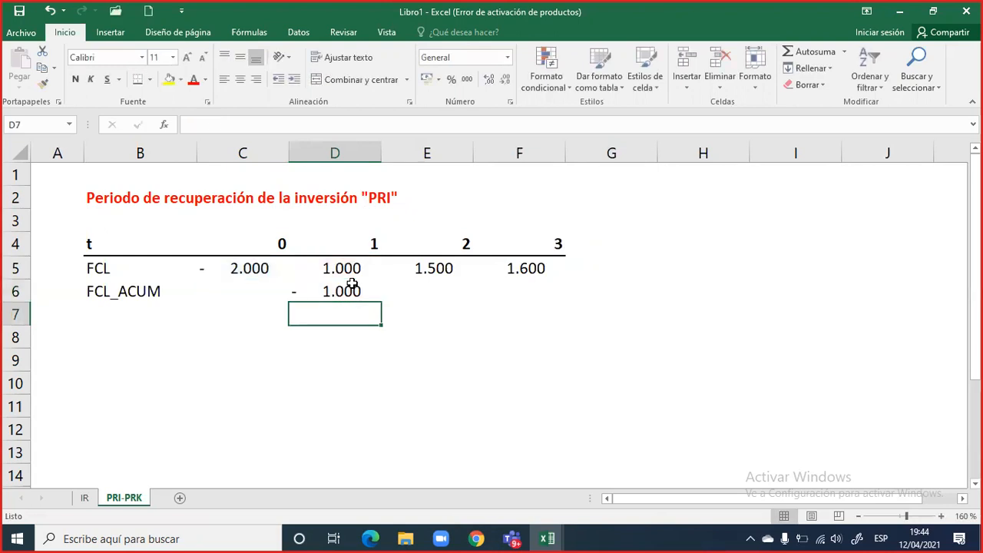
Review the cash flows in C5 and D5 and how the D6 formula adds them.
key("Up")
key("Up")
key("Left")
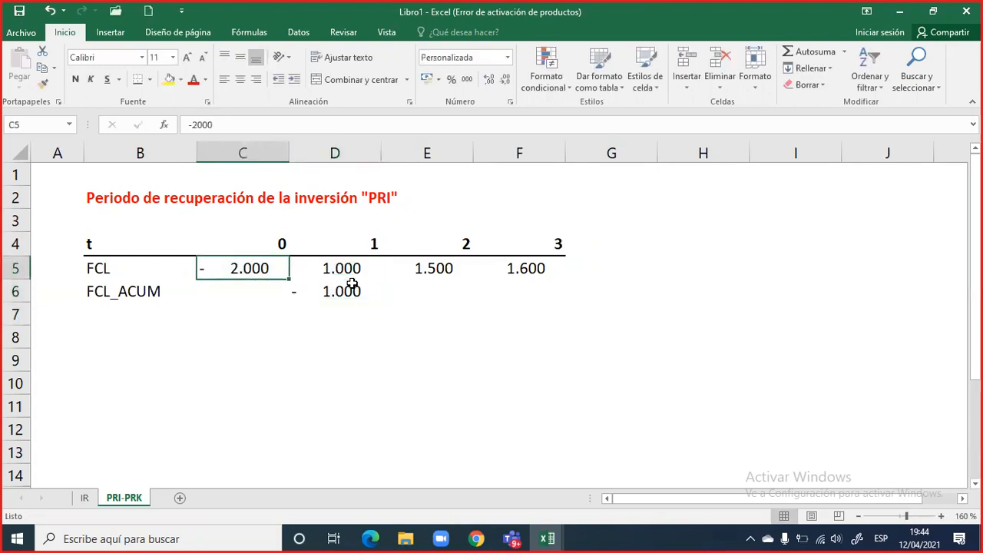
key("Right")
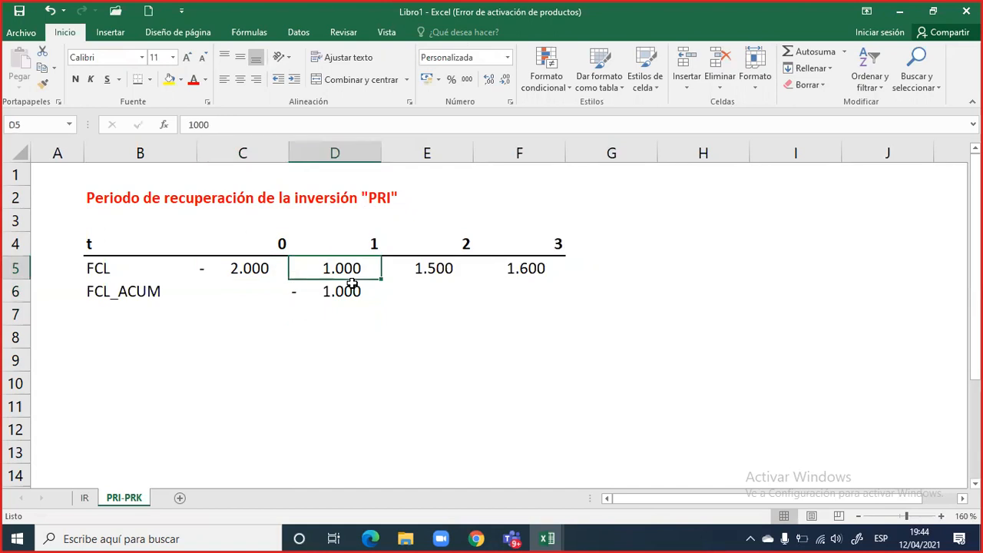
key("Down")
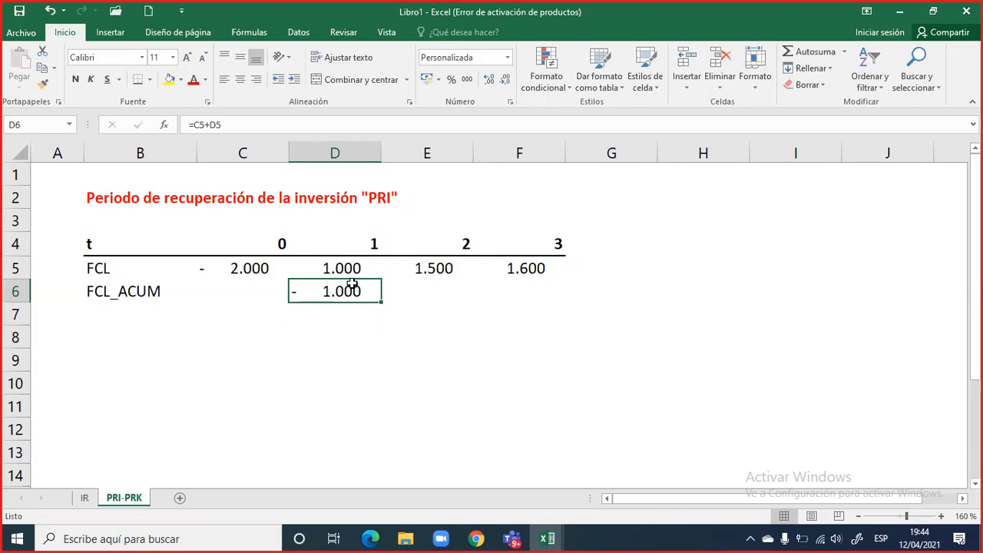
double_click(353, 285)
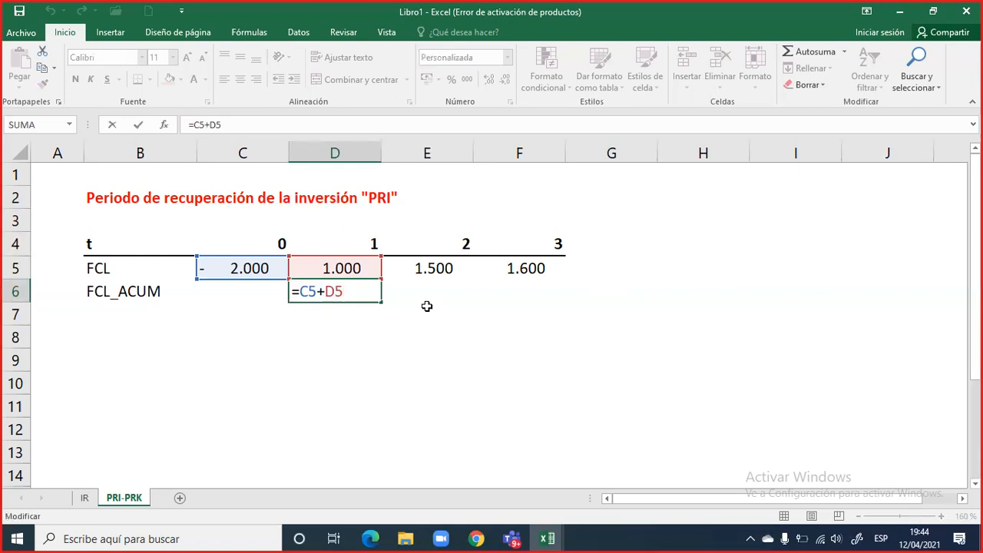
Calculate the accumulated cash flow for period 2 in E6 with the formula =D6+E5.
left_click(428, 296)
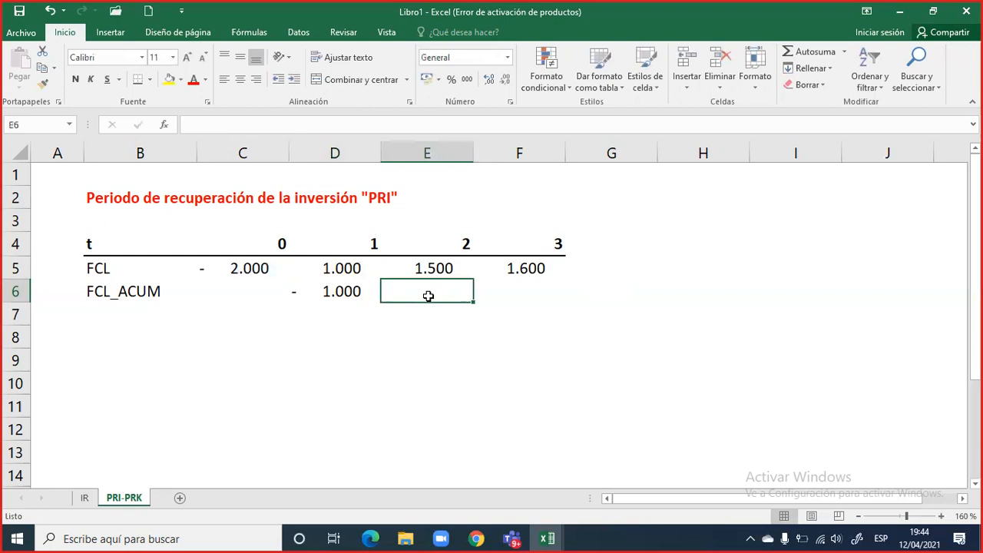
type("=")
key("Left")
type("+")
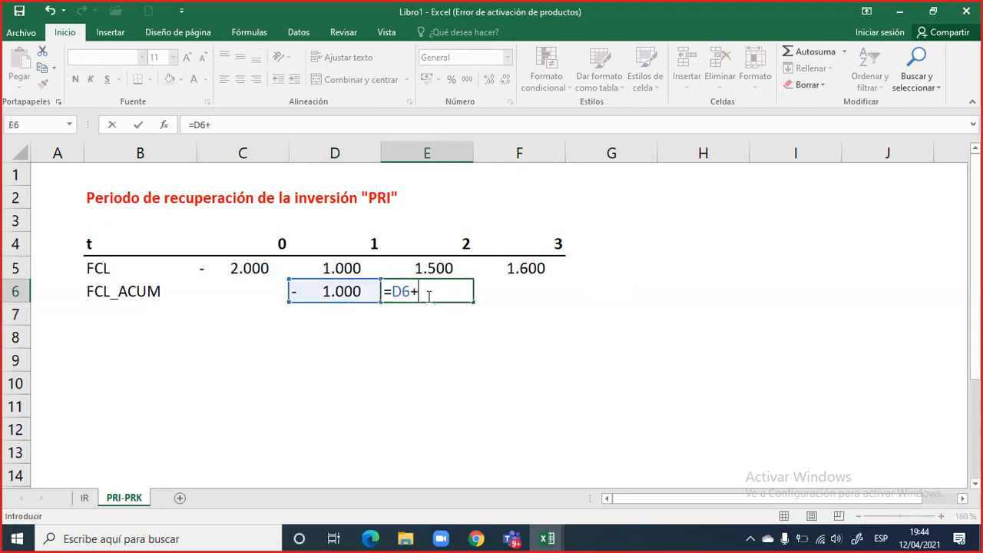
key("Up")
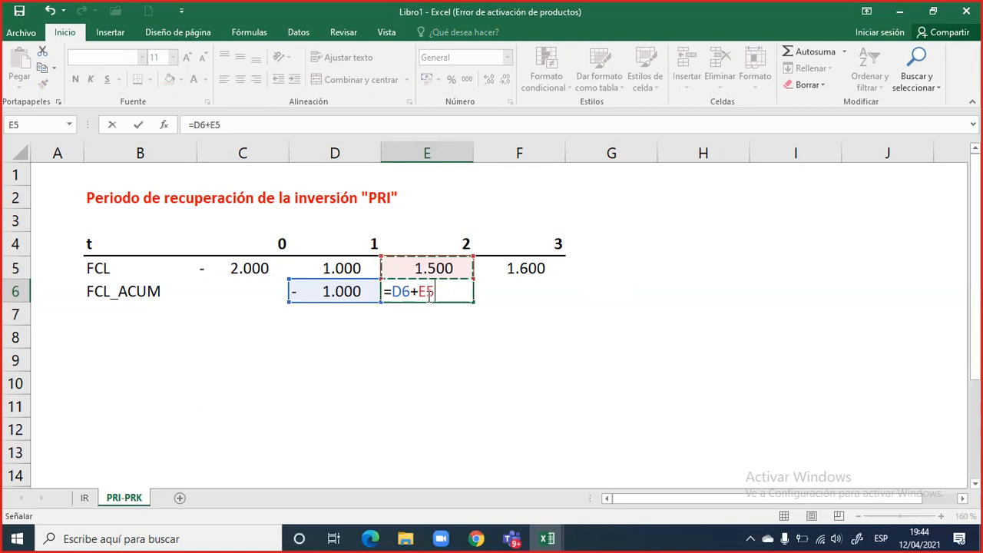
key("Return")
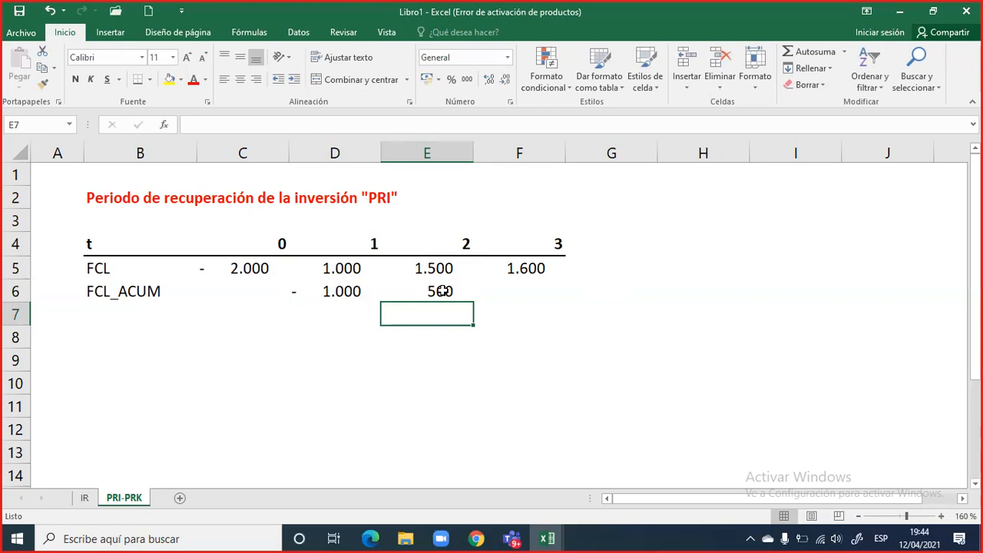
Compare the cell references used by the FCL_ACUM formulas in D6 and E6.
left_click(443, 291)
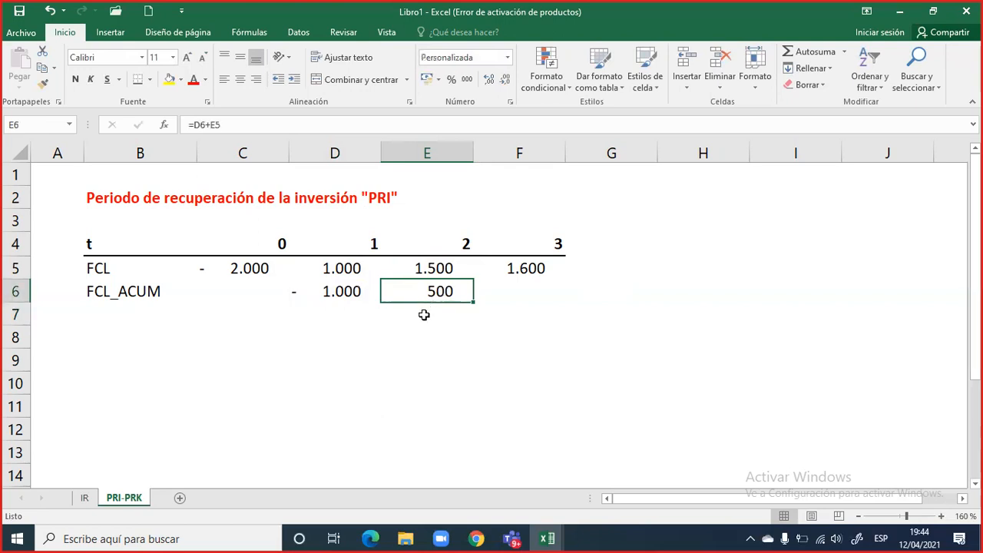
double_click(345, 292)
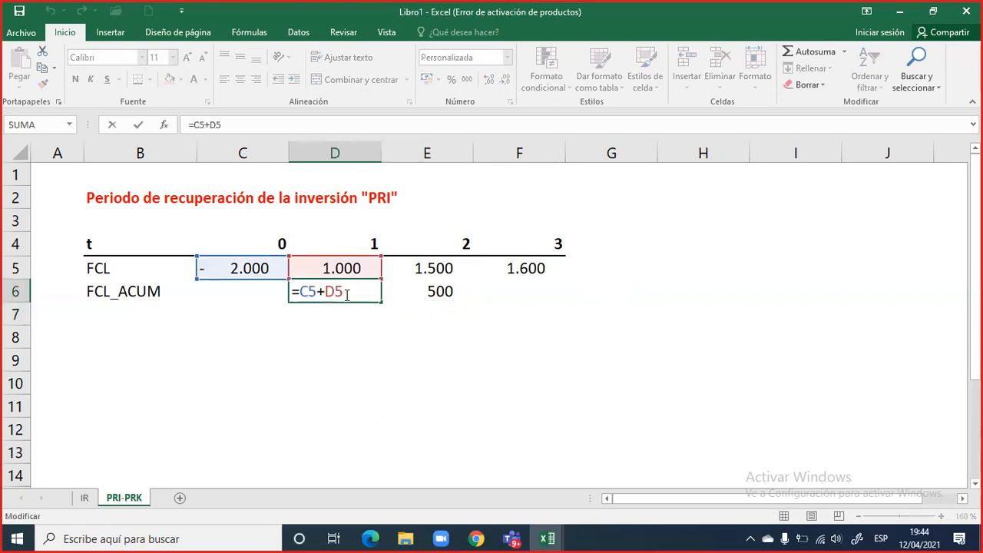
key("Escape")
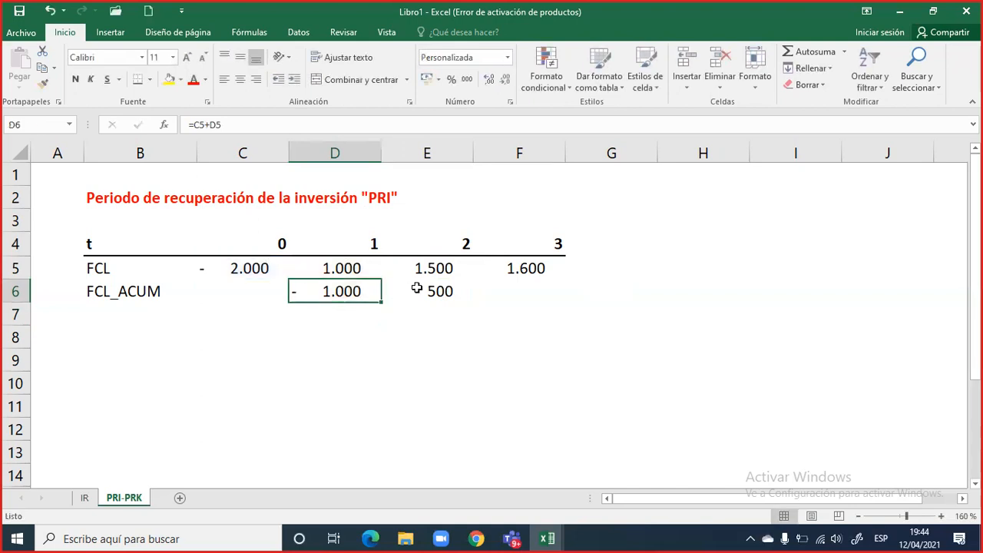
left_click(417, 286)
double_click(418, 286)
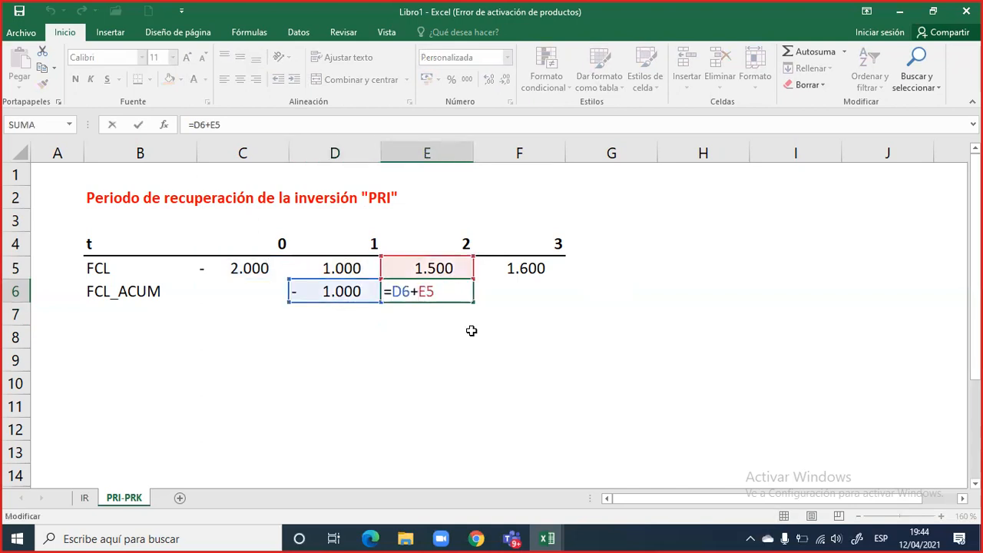
key("Return")
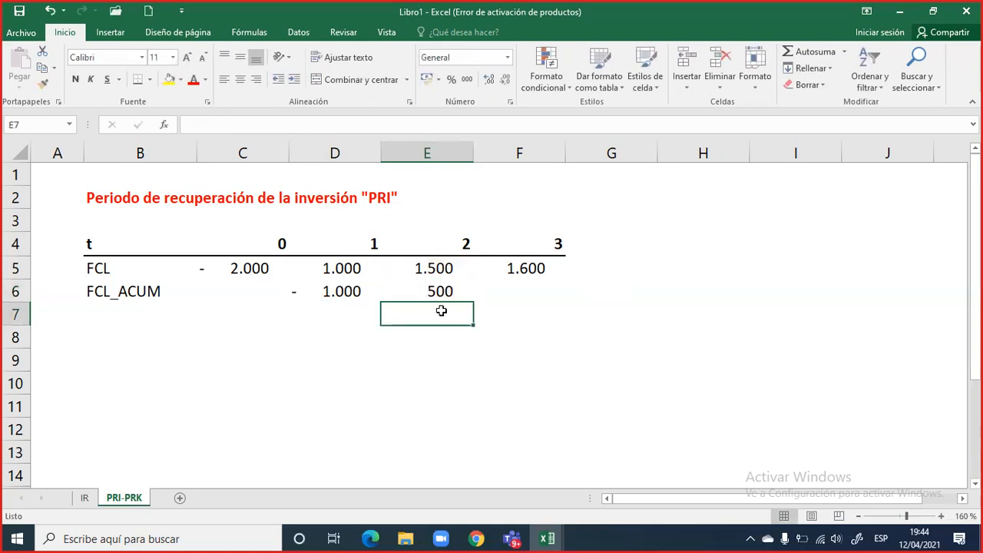
left_click_drag(351, 266, 427, 288)
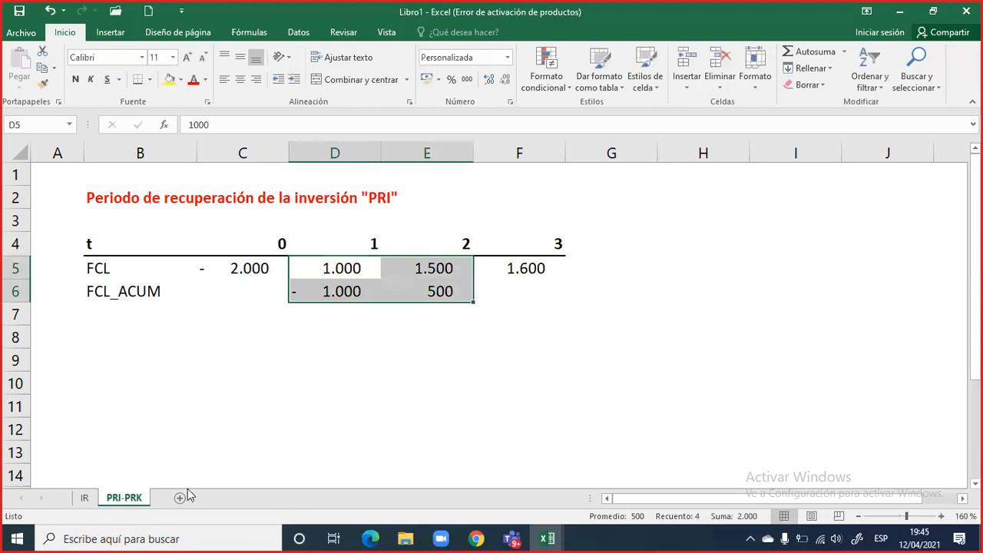
Copy the header row from Detalle to Interpretación on the IR sheet and paste it at B8 of the PRI-PRK sheet.
left_click(86, 498)
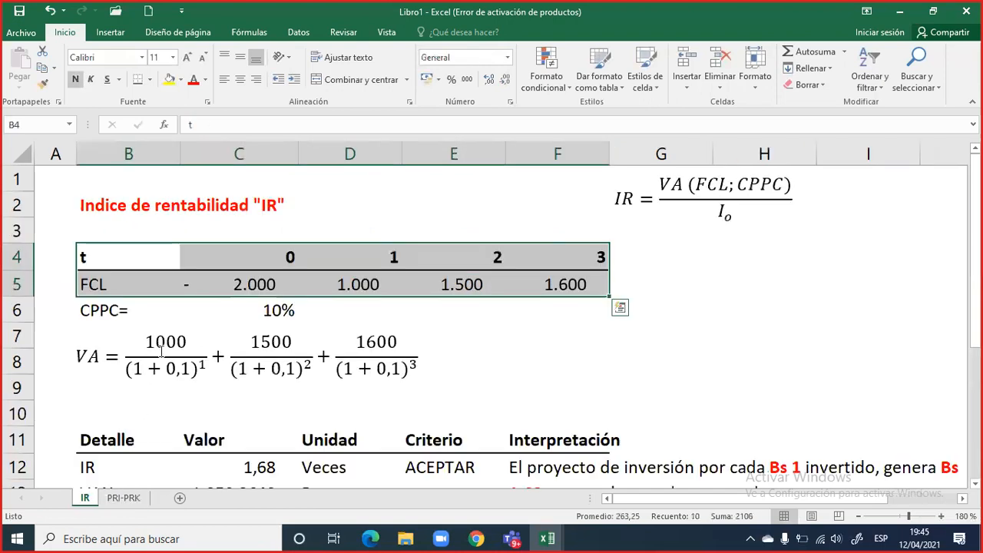
scroll(161, 349, "down", 1)
left_click_drag(107, 355, 542, 359)
key("ctrl+c")
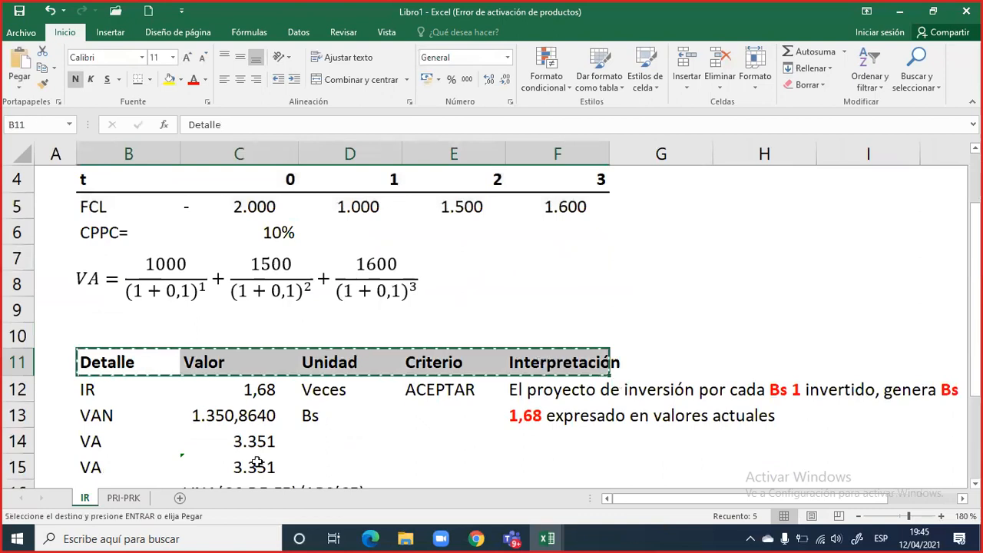
left_click(123, 497)
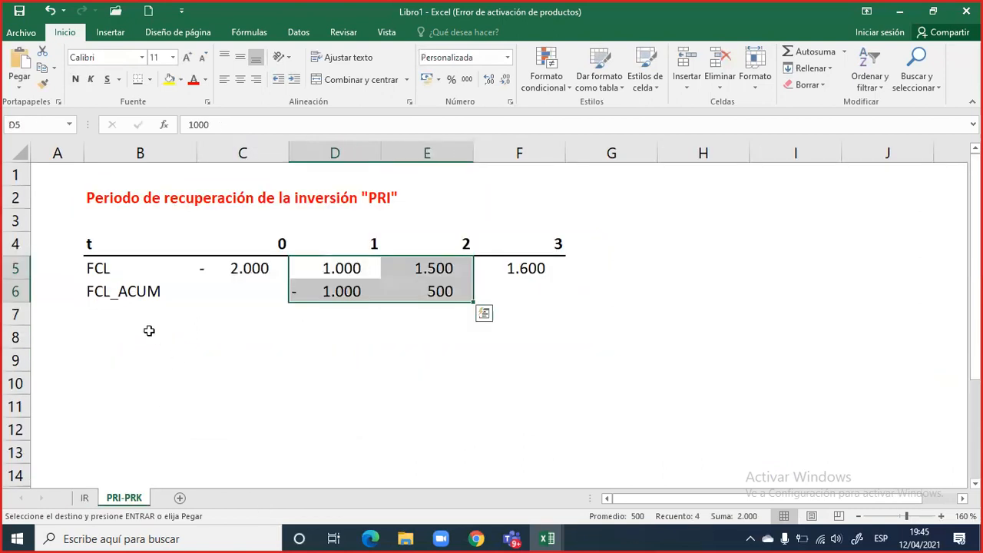
left_click(149, 330)
key("ctrl+v")
Label cell B9 as PRI and calculate its value in C9 with the formula =1-D6/E5.
left_click(159, 361)
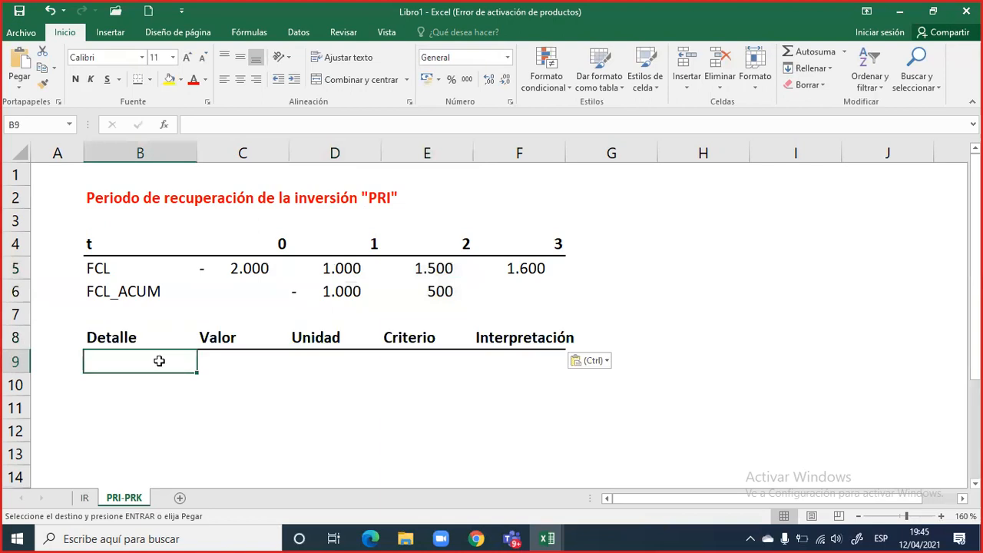
type("P")
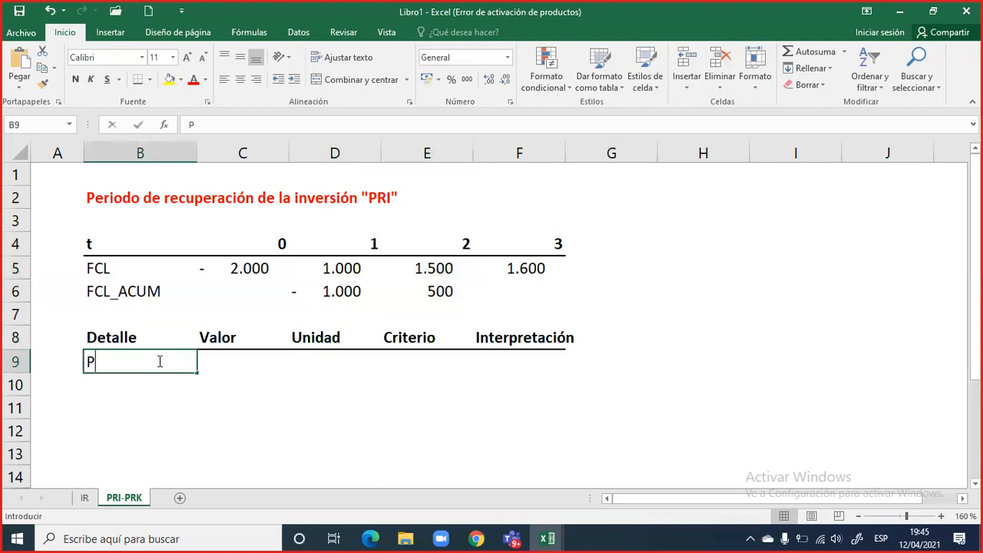
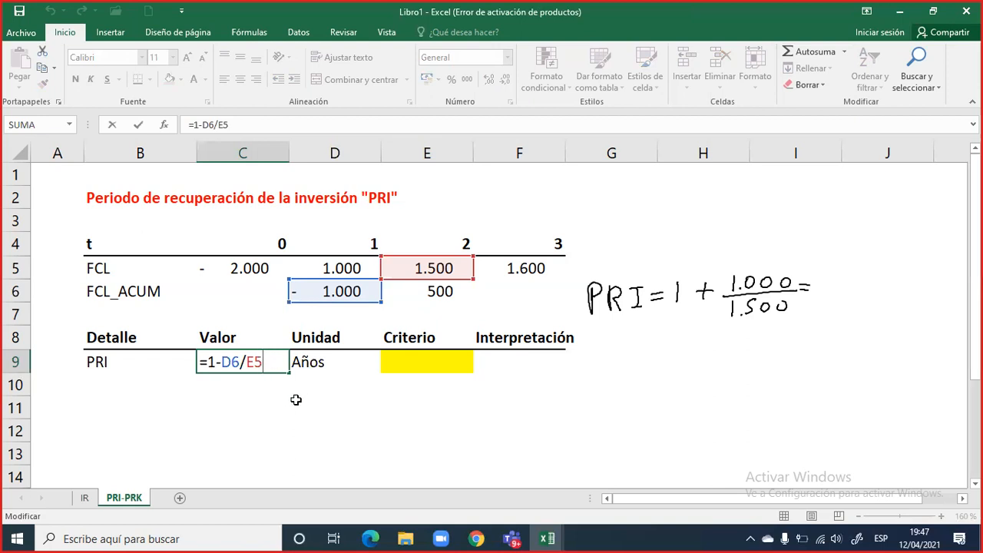
key("ctrl+Return")
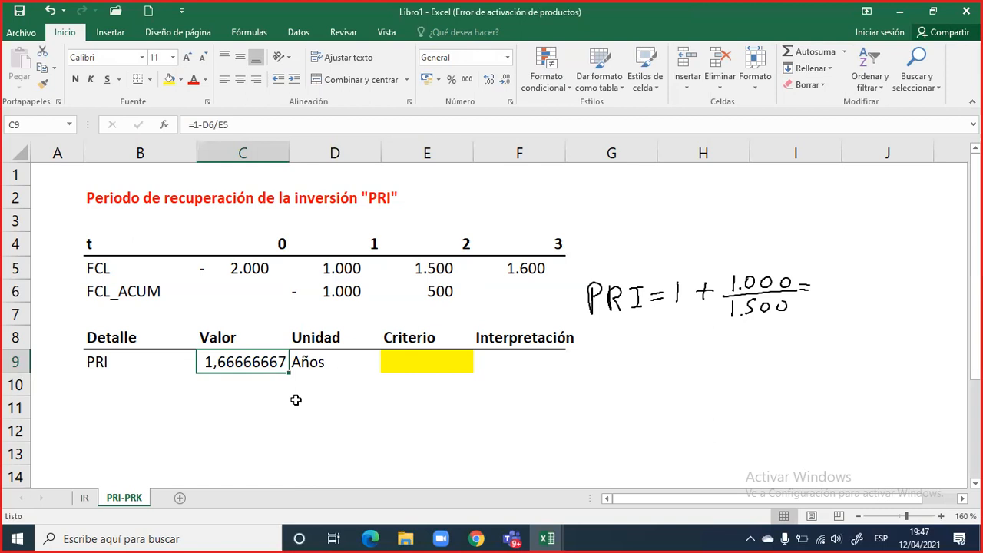
left_click(499, 360)
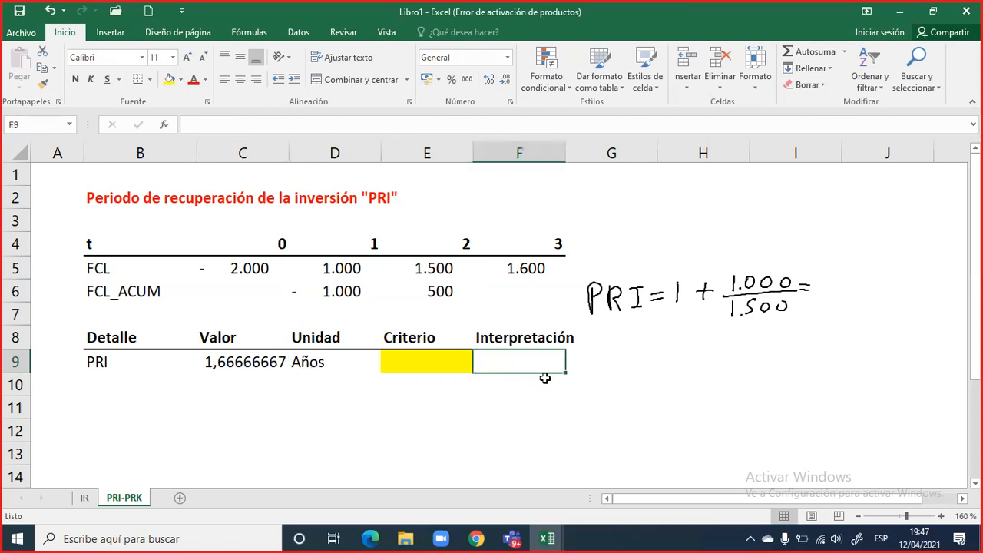
left_click(229, 367)
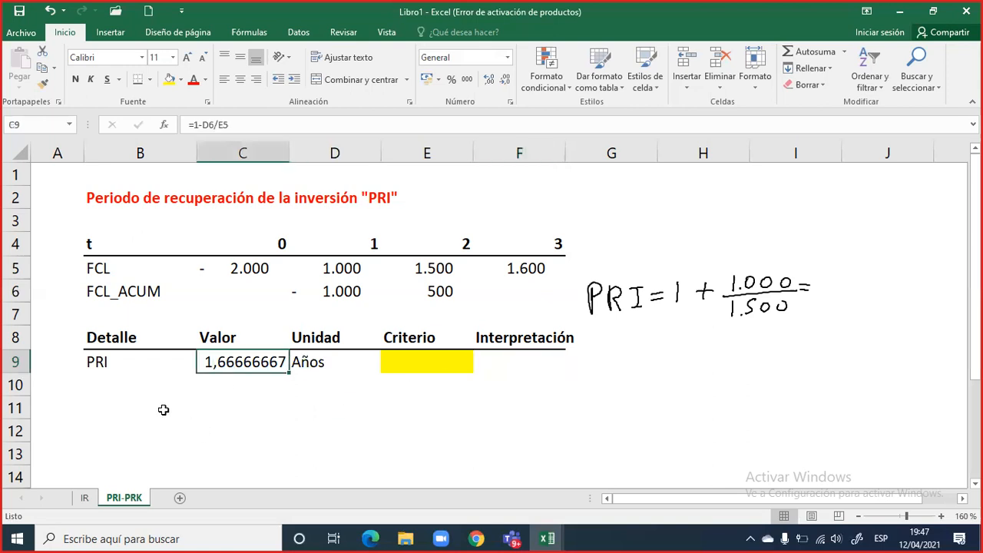
Enter the headers Detalle in B11 and Valor in C11 and format both in bold with a bottom border.
left_click(120, 412)
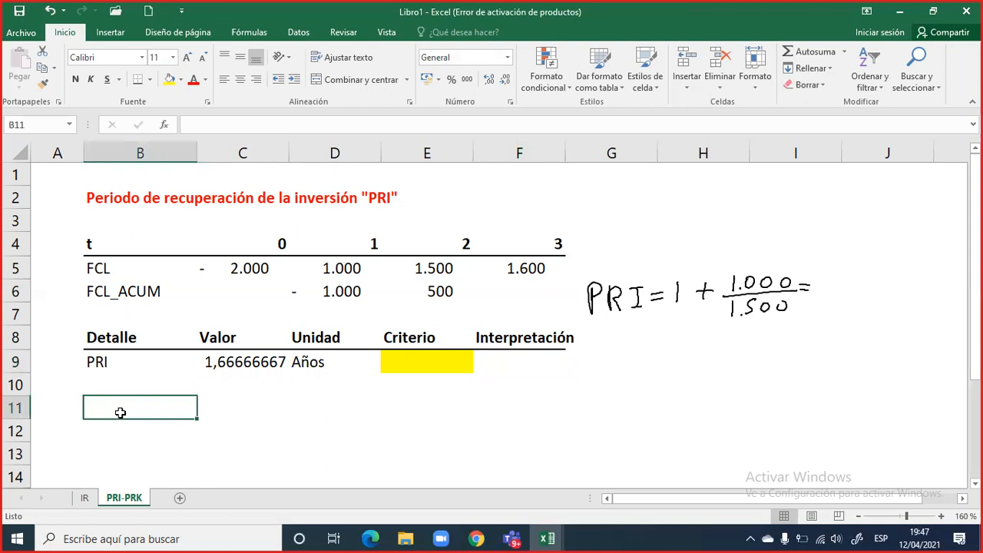
type("Detalle")
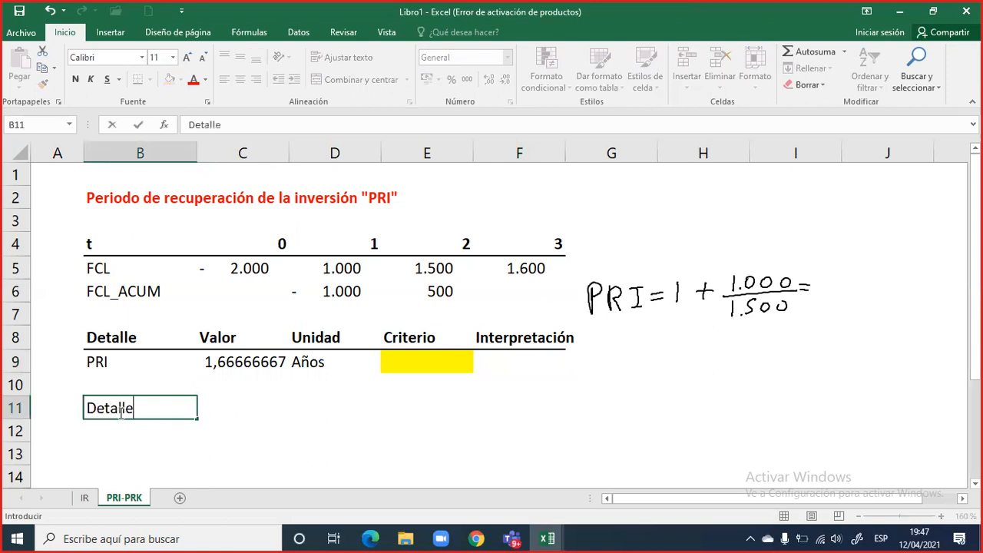
key("Tab")
type("Valor")
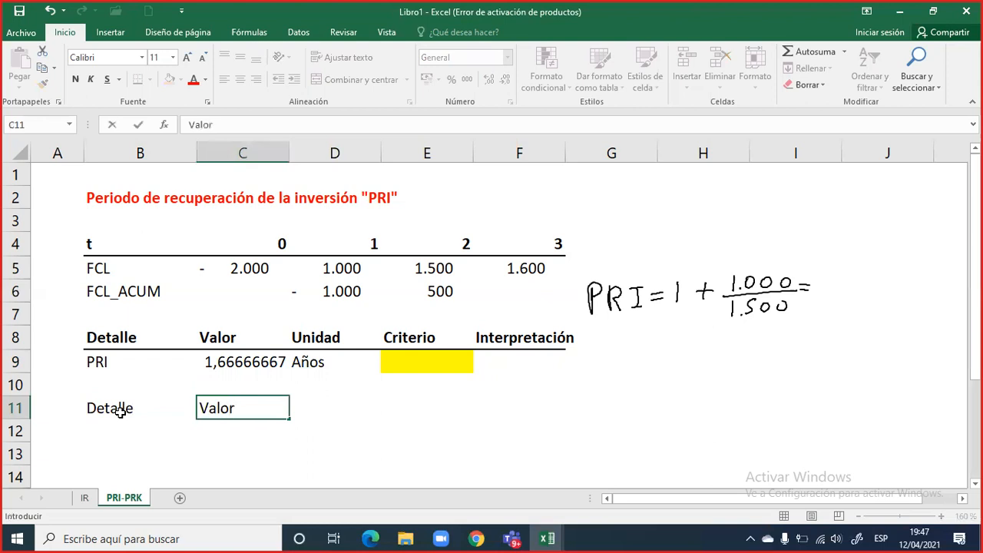
left_click(119, 411)
key("shift+Right")
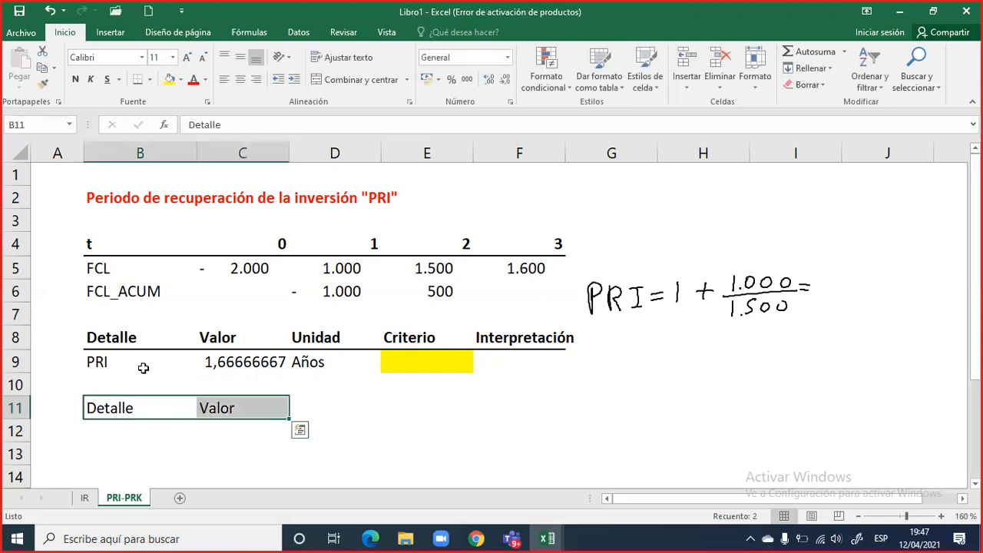
left_click(76, 80)
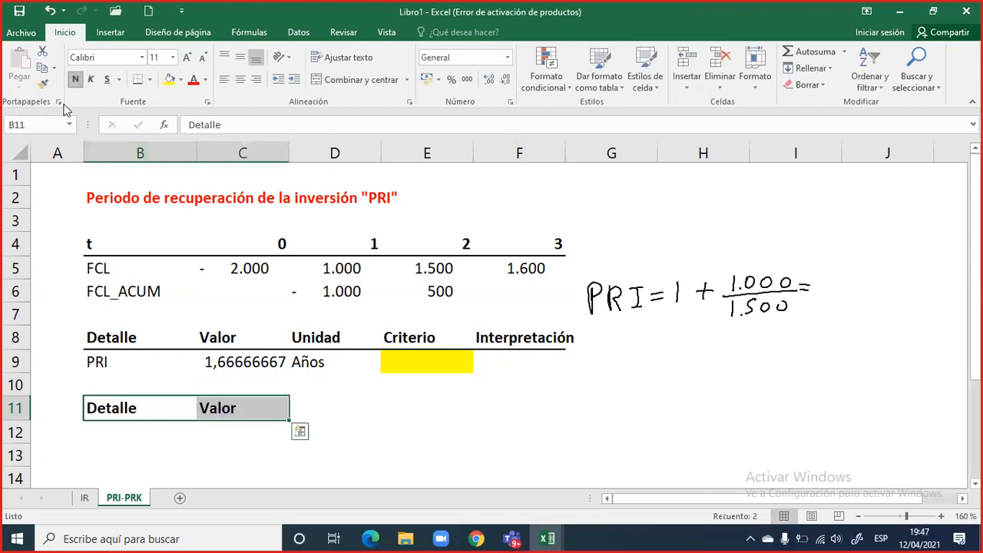
left_click(149, 427)
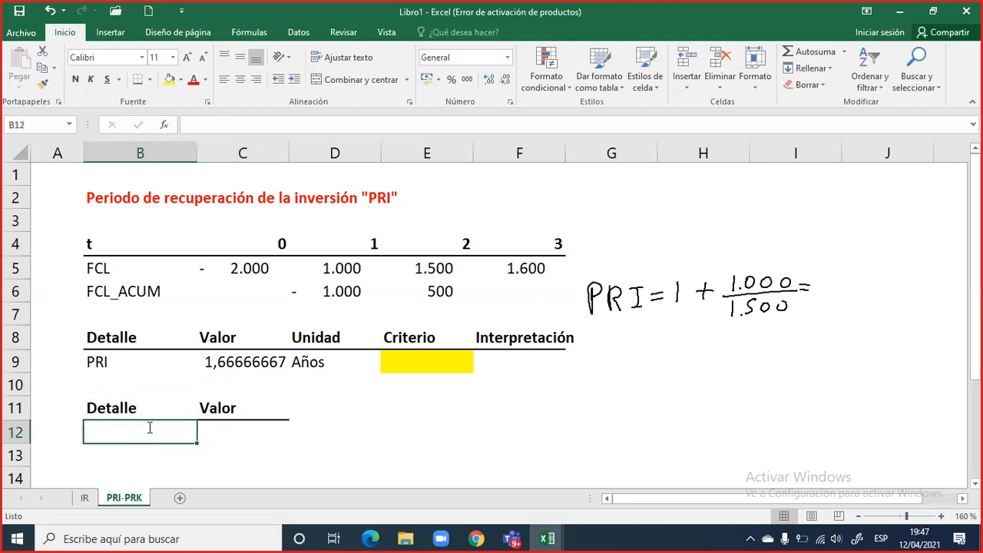
type("Años")
key("BackSpace")
key("BackSpace")
key("BackSpace")
key("BackSpace")
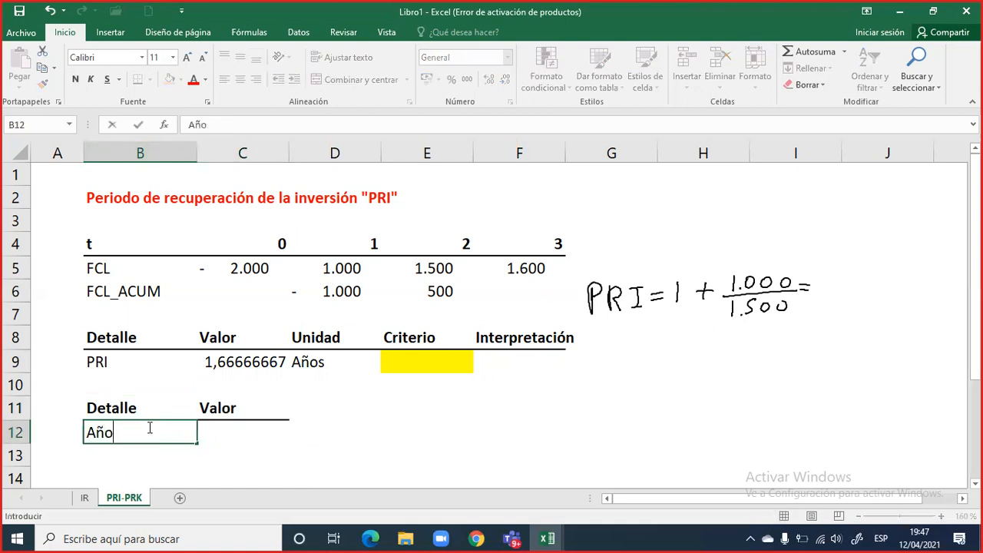
Merge and centre B12:B14 with middle vertical alignment and label the merged cell PRI.
left_click(198, 454)
left_click_drag(153, 432, 152, 471)
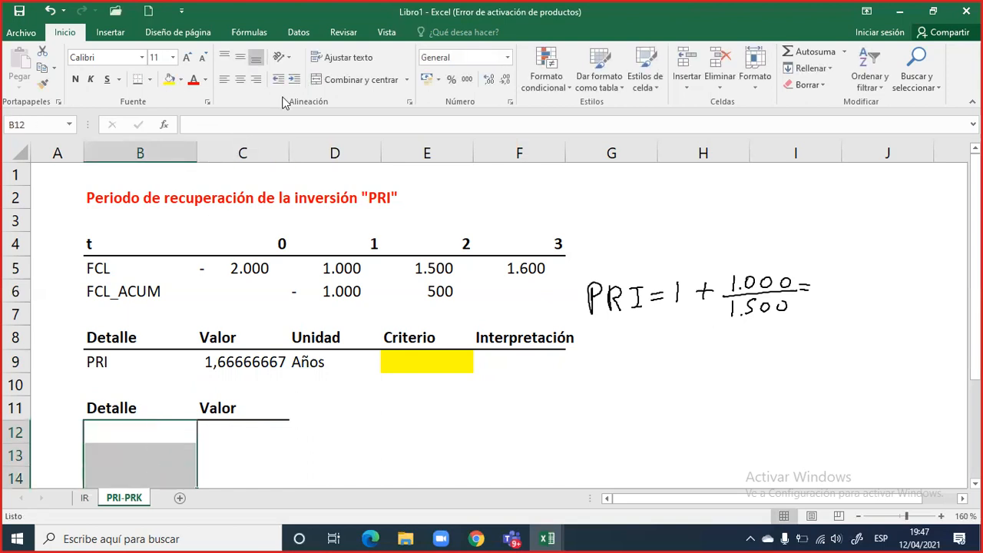
left_click(338, 79)
left_click(240, 56)
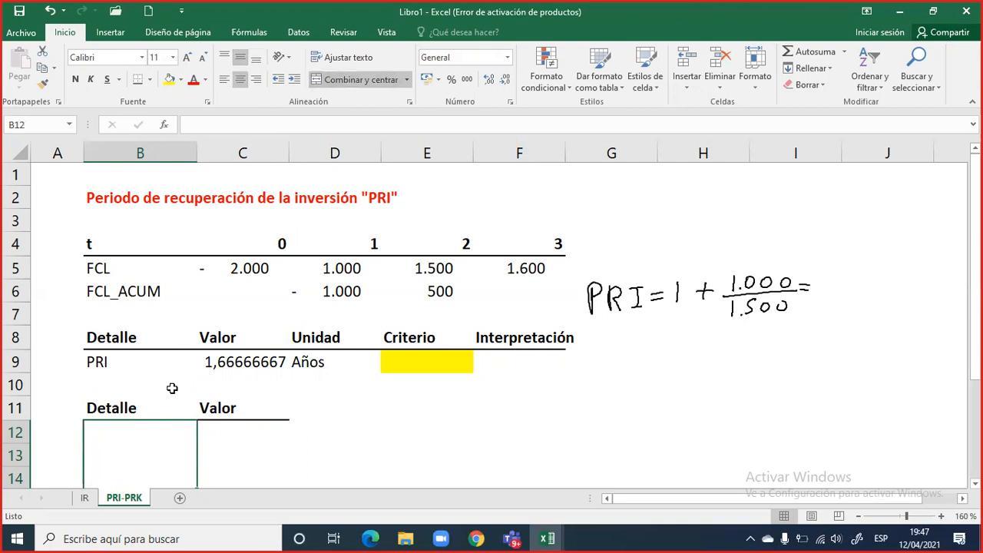
type("PRO")
key("BackSpace")
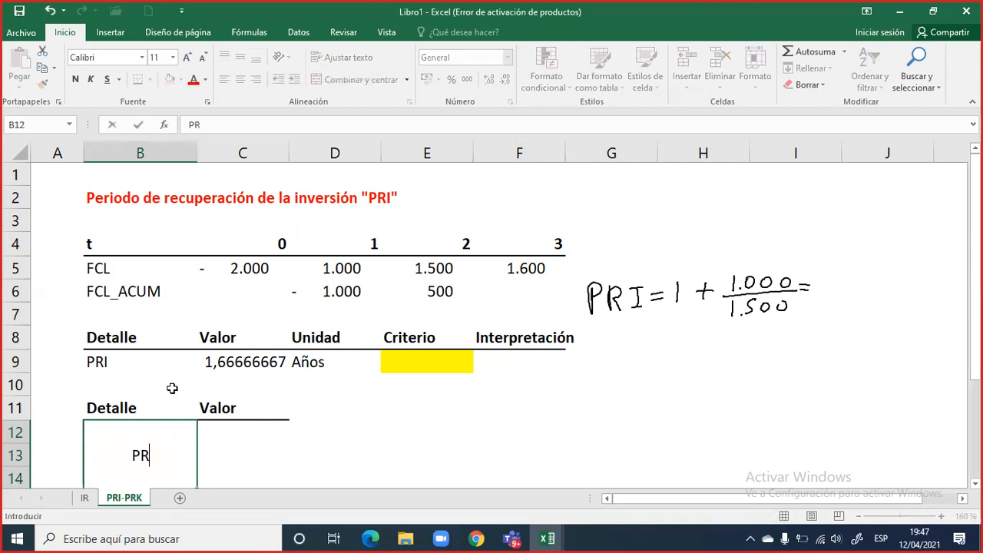
type("I")
key("Return")
Extend the header formatting of C11 to D11 and enter Unidad as the column header.
key("Right")
key("Up")
key("Right")
key("Left")
key("Up")
key("Up")
key("ctrl+c")
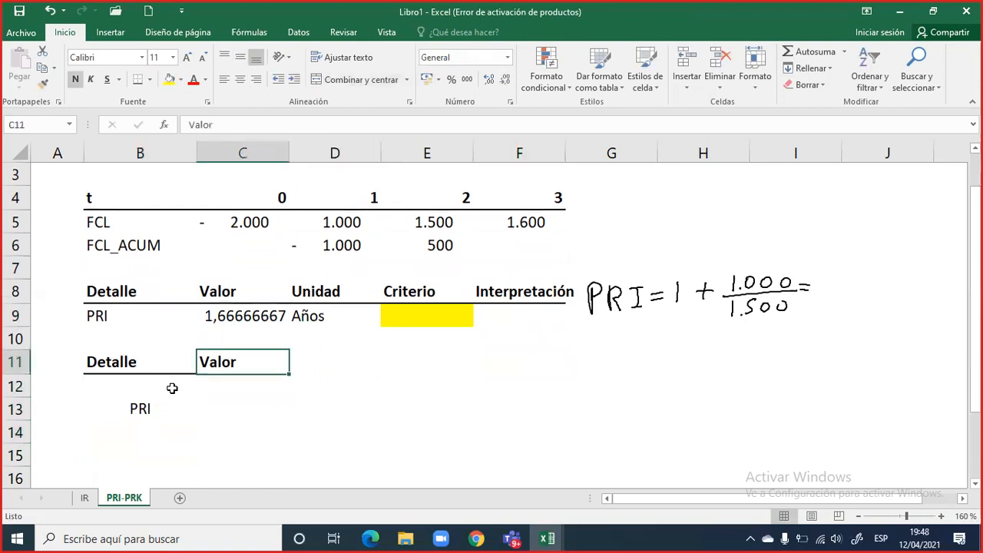
key("Right")
key("Return")
type("Unidad")
key("Return")
Fill the Unidad column with Años in D12, Meses in D13 and Días in D14.
type("Añ")
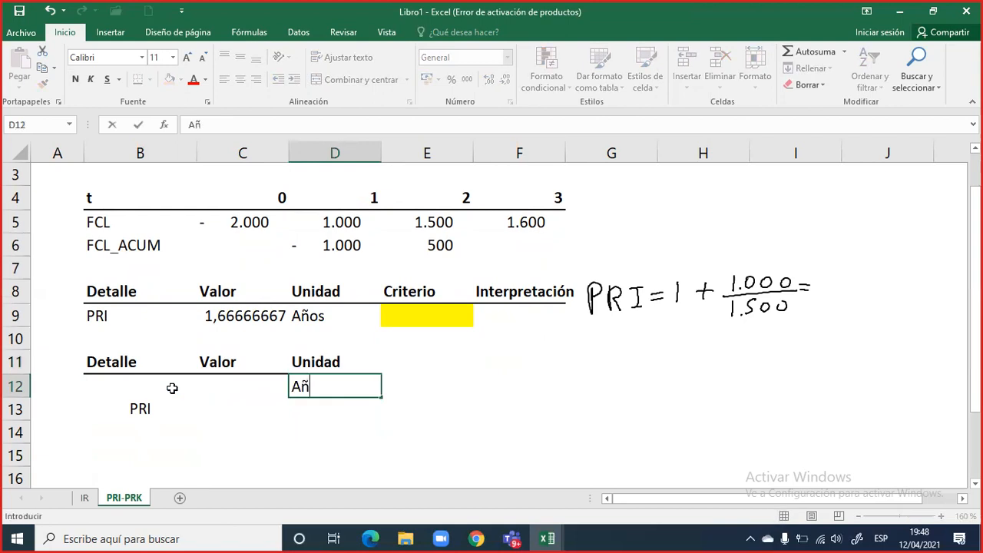
type("os")
key("Return")
type("Meses")
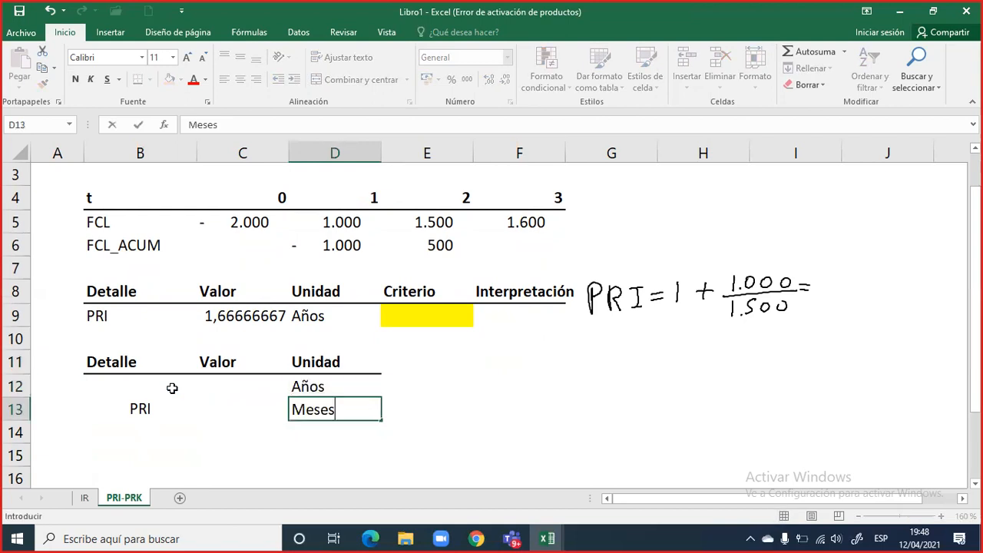
key("Return")
type("Dí")
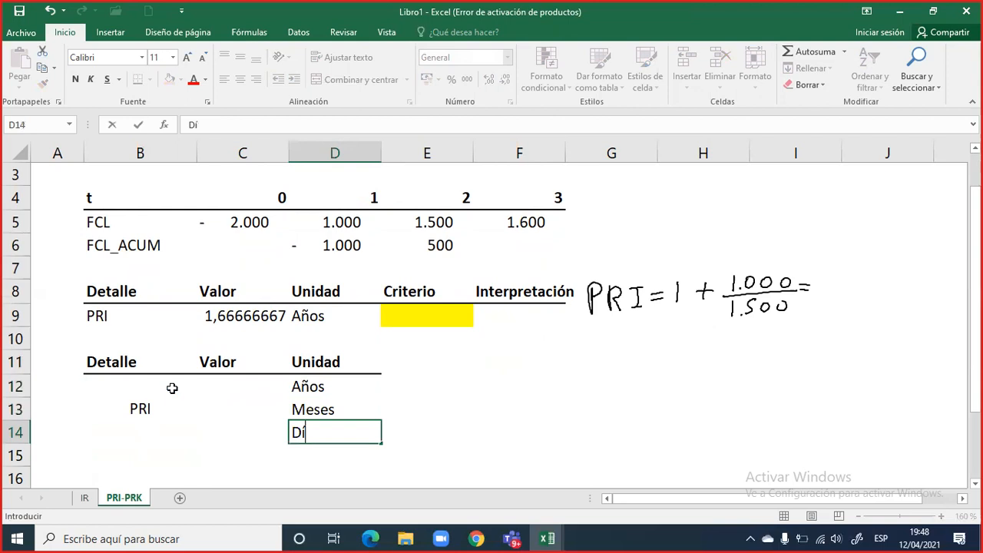
type("as")
key("Return")
Append an equals sign to the label in merged cell B12:B14 so it reads PRI=.
key("Left")
left_click(172, 387)
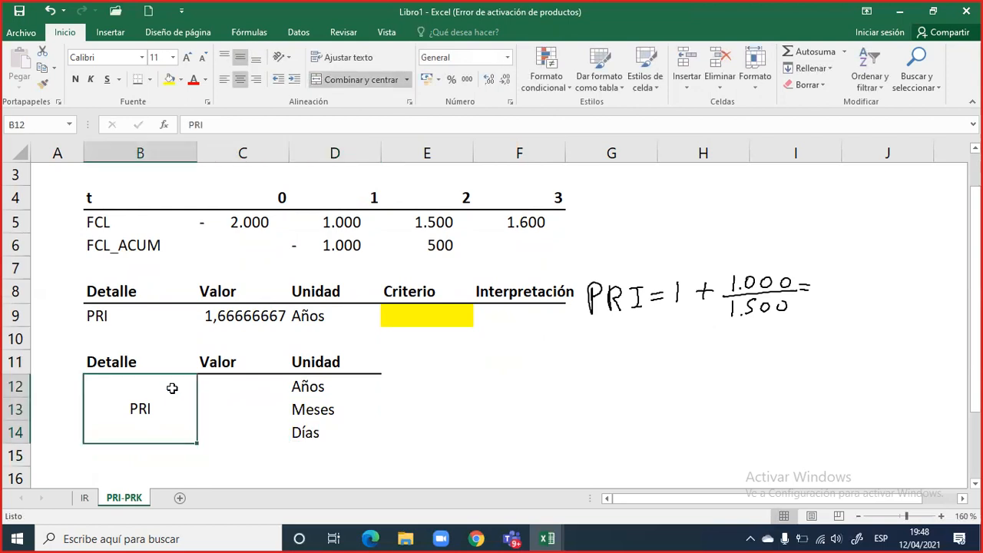
double_click(162, 409)
type("=")
key("Return")
key("Right")
key("Right")
key("Up")
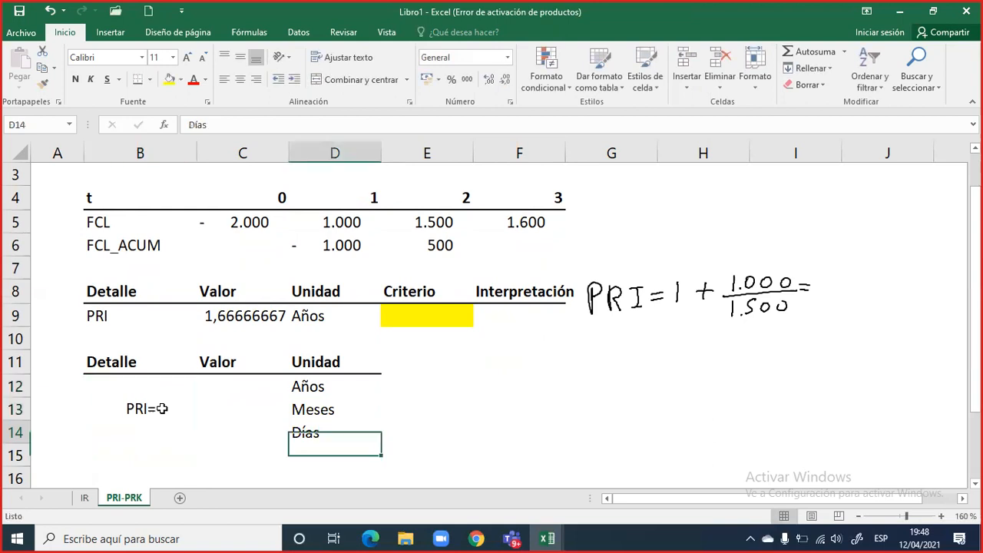
key("Up")
key("Up")
key("shift+Down")
key("shift+Down")
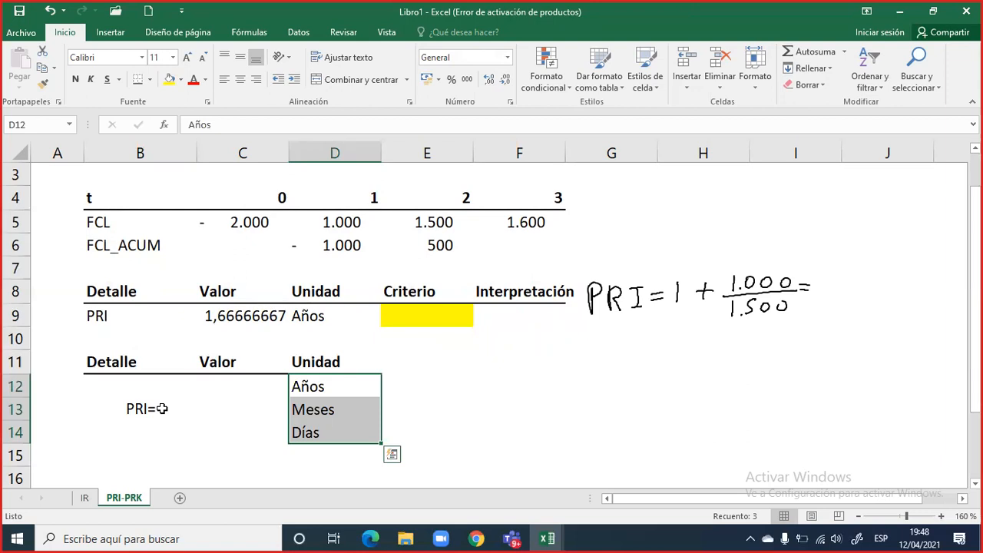
Enter 1 in C12 as the number of years.
left_click(238, 385)
type("1")
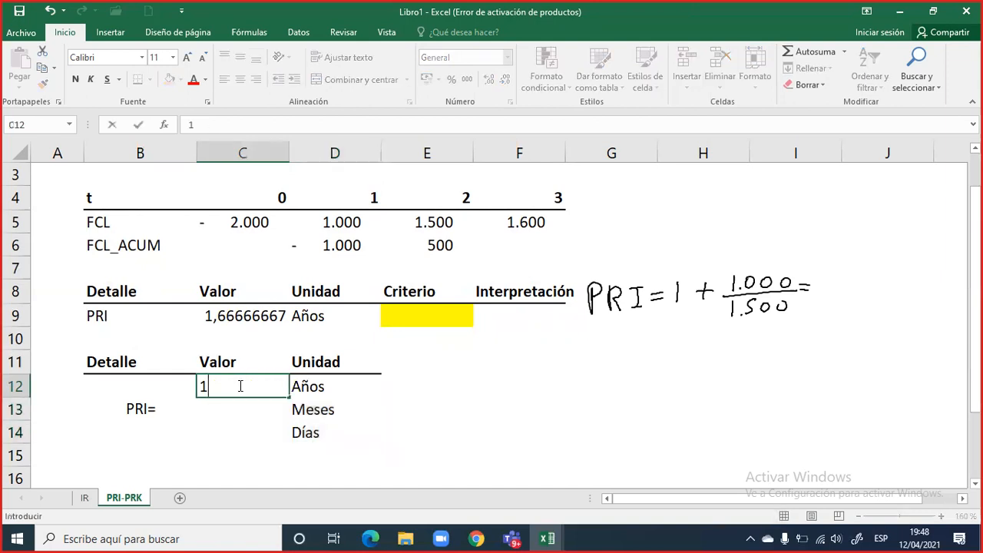
key("Return")
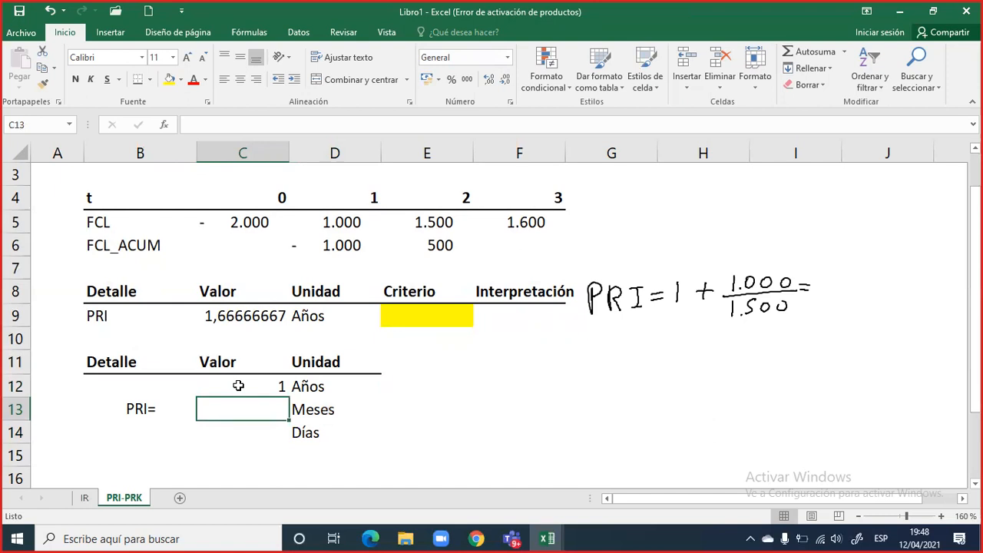
Calculate the months in C13 with the formula =(C9-1)*12.
type("0")
key("BackSpace")
type("=(")
key("Up")
key("Up")
key("Up")
key("Up")
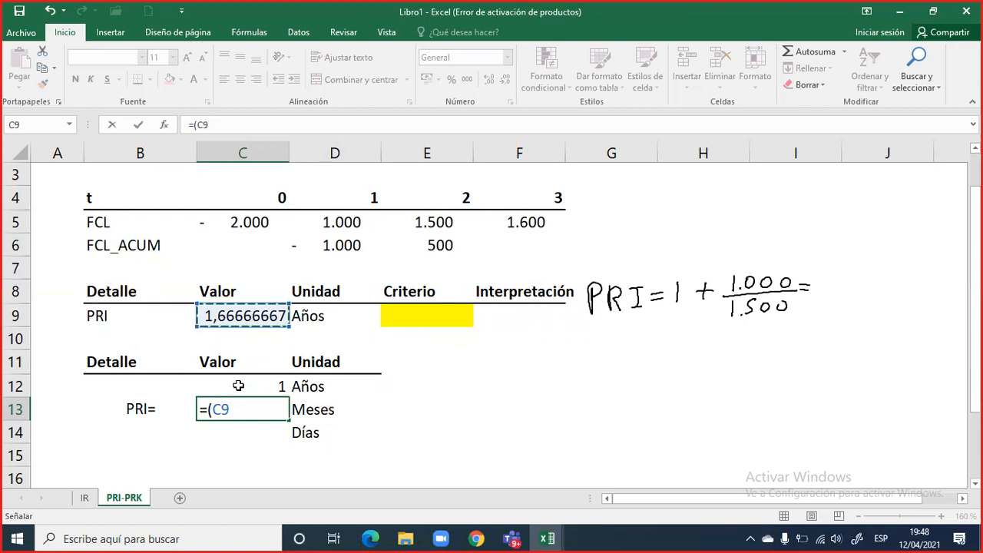
type("-")
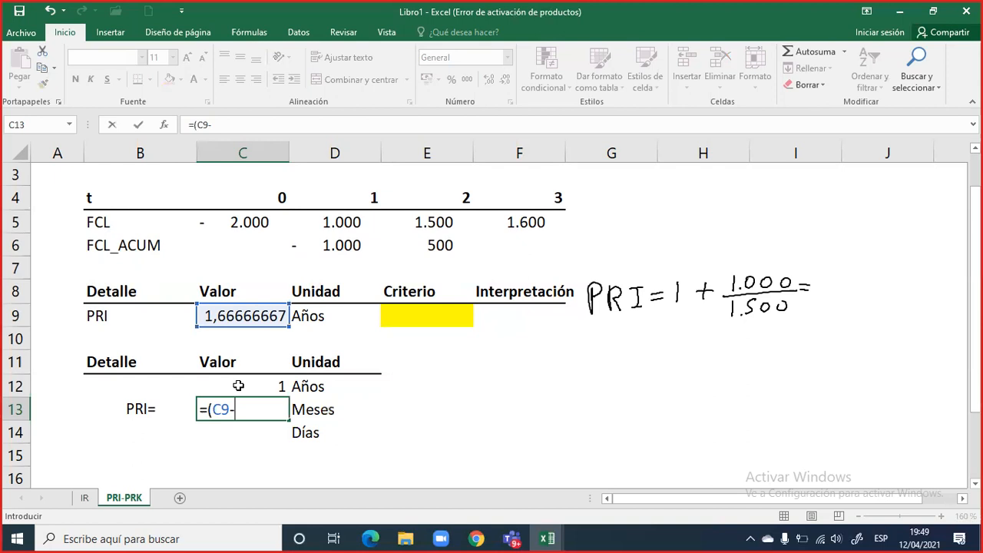
type("1)*12")
key("Return")
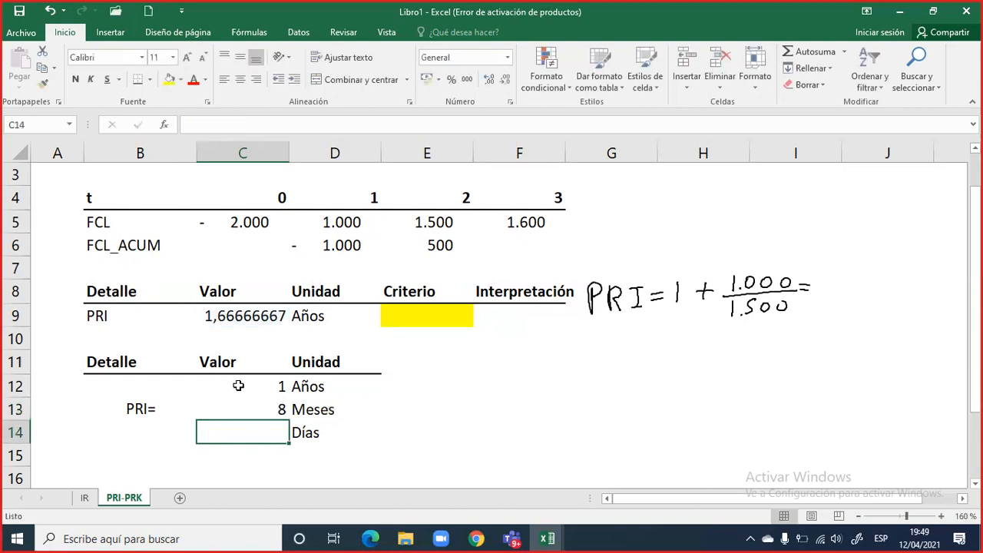
Check the months value in C13 with extra decimals shown, and leave it formatted with no decimals.
left_click(257, 408)
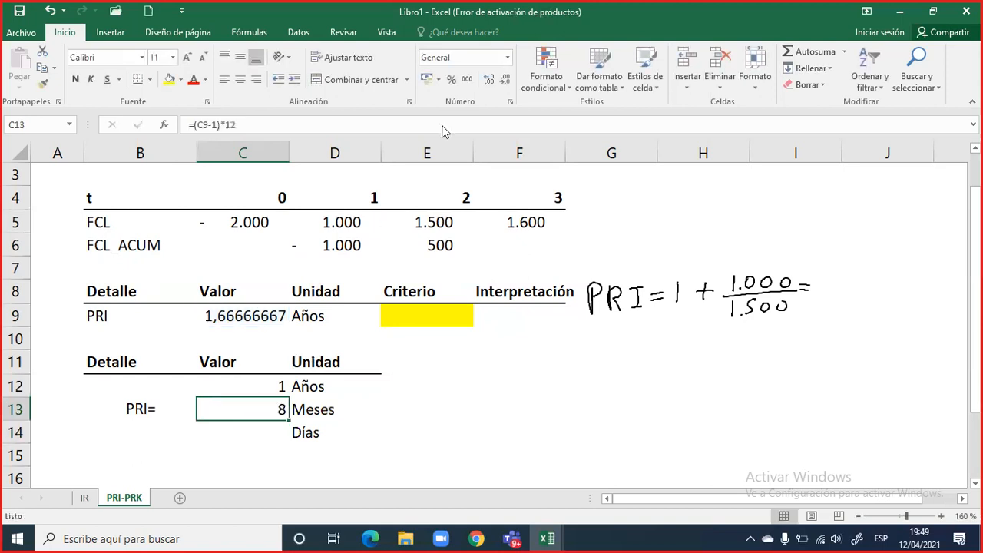
left_click(489, 80)
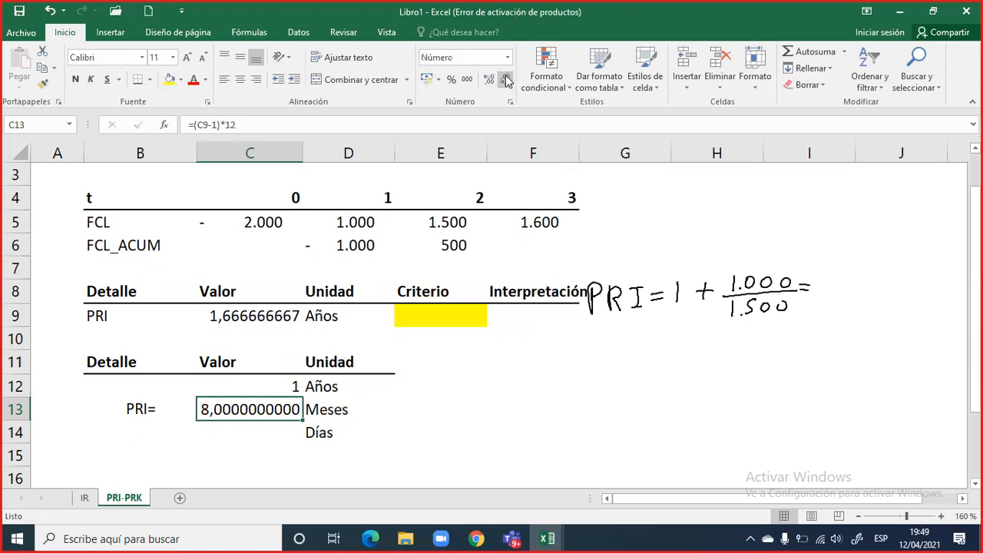
left_click(505, 81)
left_click(505, 81)
left_click(505, 81)
double_click(505, 81)
double_click(505, 80)
double_click(504, 82)
double_click(504, 83)
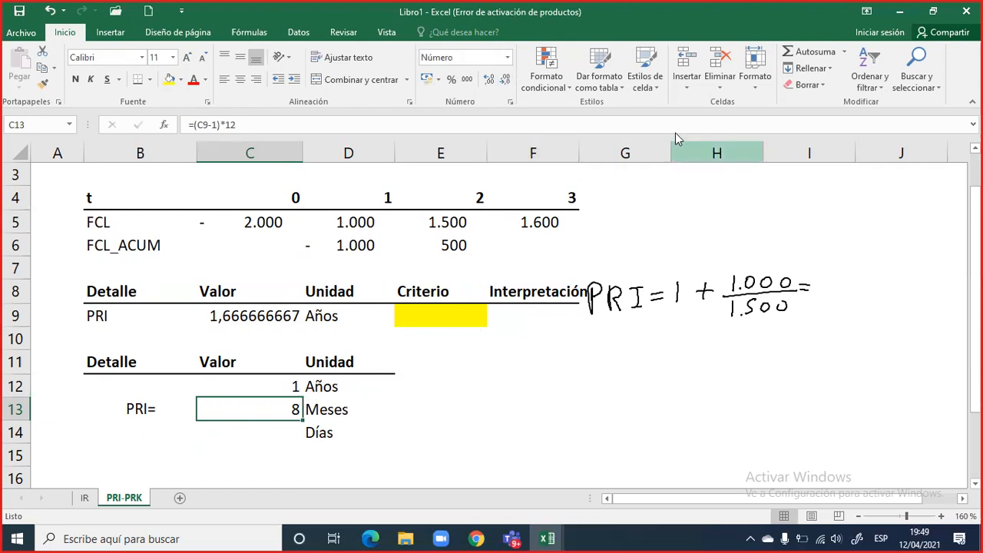
Enter the interpretation "La inversión se recupera en 1 años y 8 meses" in F9.
left_click(540, 315)
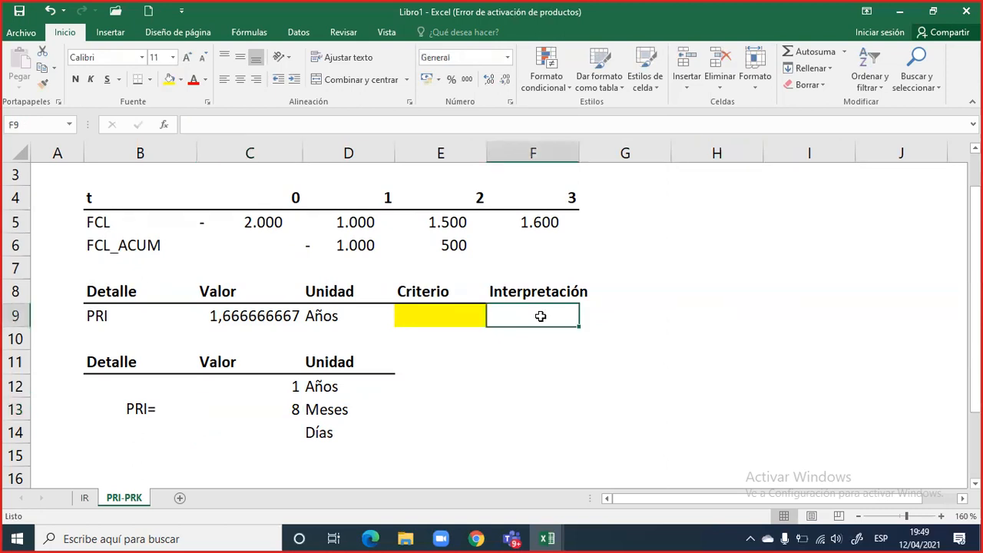
type("La inversión se recupera en")
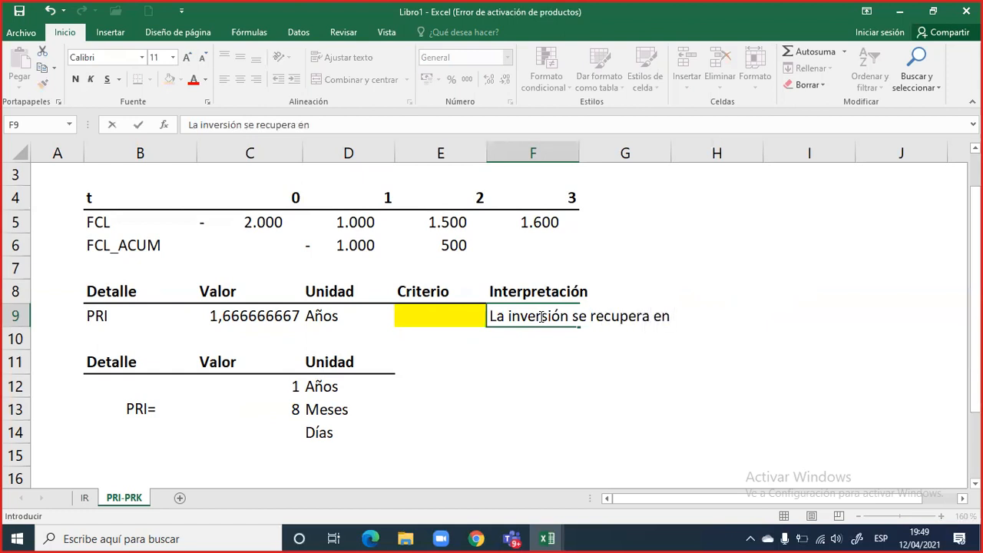
type(" 1 años y 8 meses")
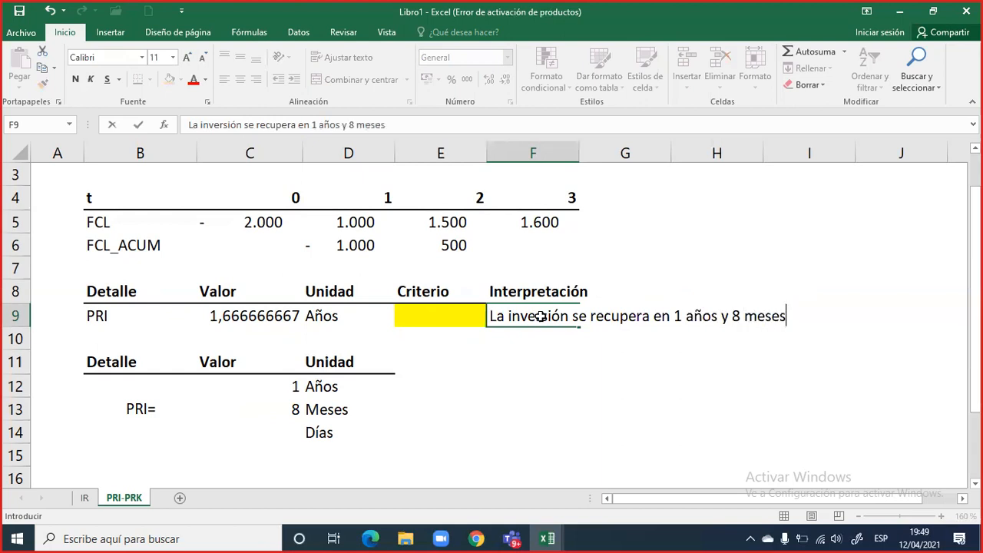
key("Return")
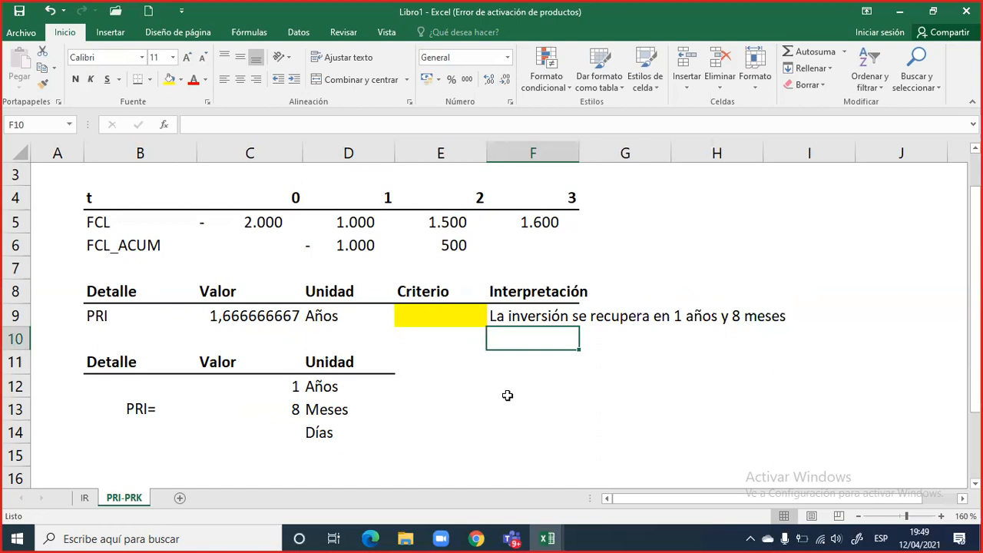
Correct "años" to "año" in the interpretation text in F9.
left_click(512, 315)
double_click(512, 315)
left_click_drag(711, 320, 718, 321)
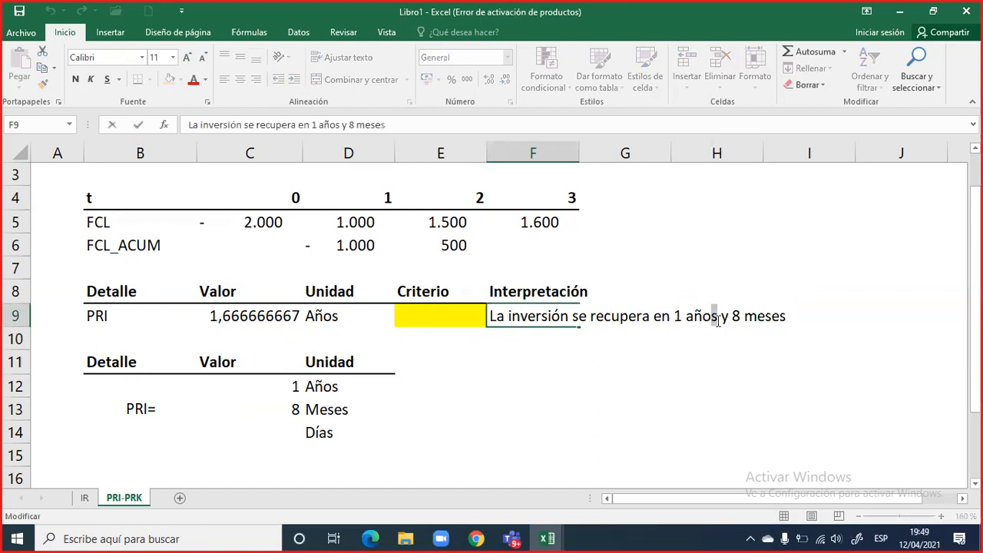
key("Delete")
left_click(532, 389)
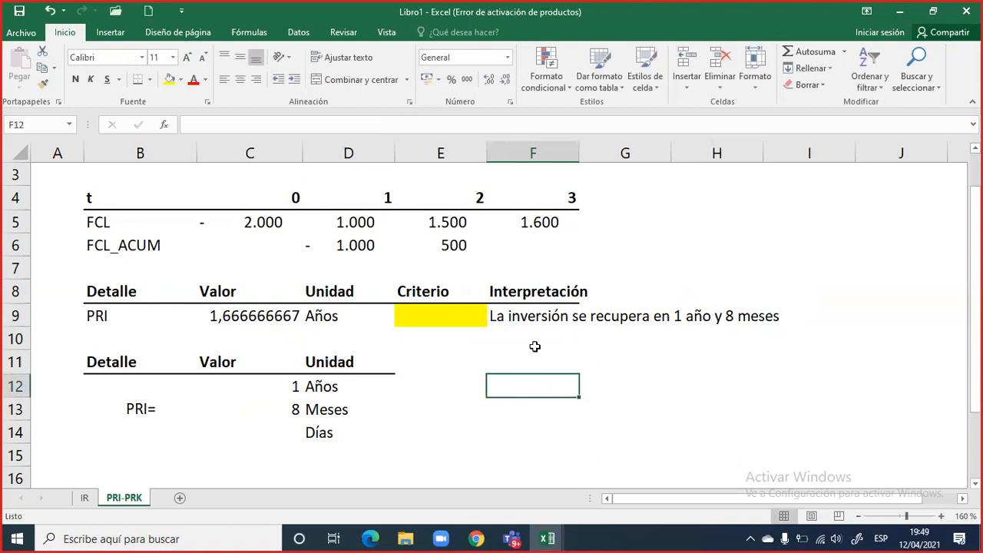
Enter 0 in C14 as the number of days.
left_click(522, 315)
left_click_drag(522, 315, 770, 316)
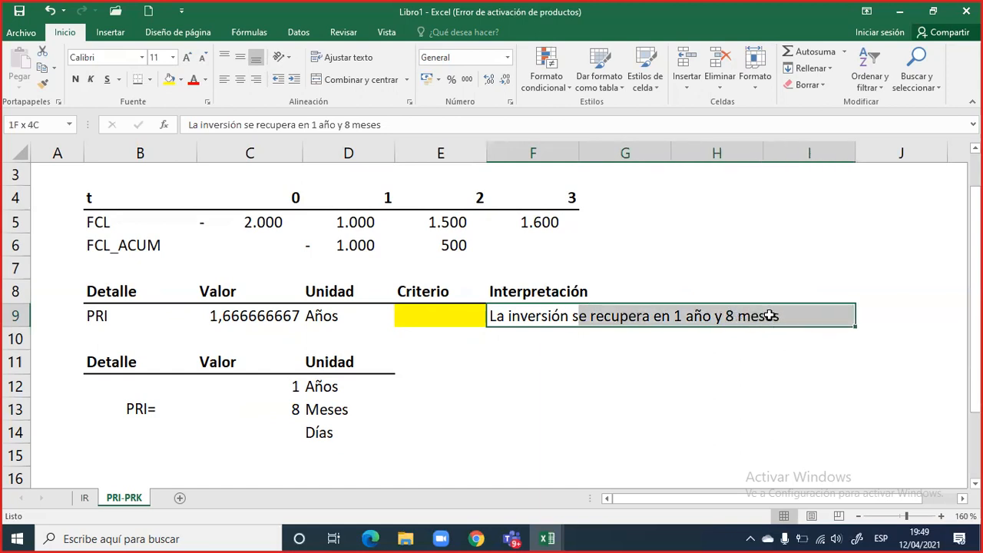
left_click(294, 424)
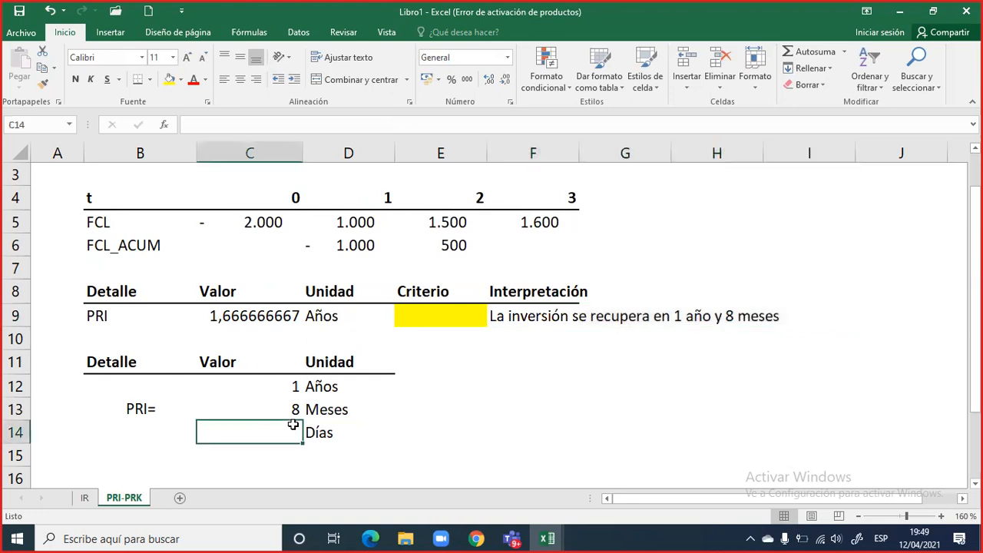
type("0")
left_click(329, 433)
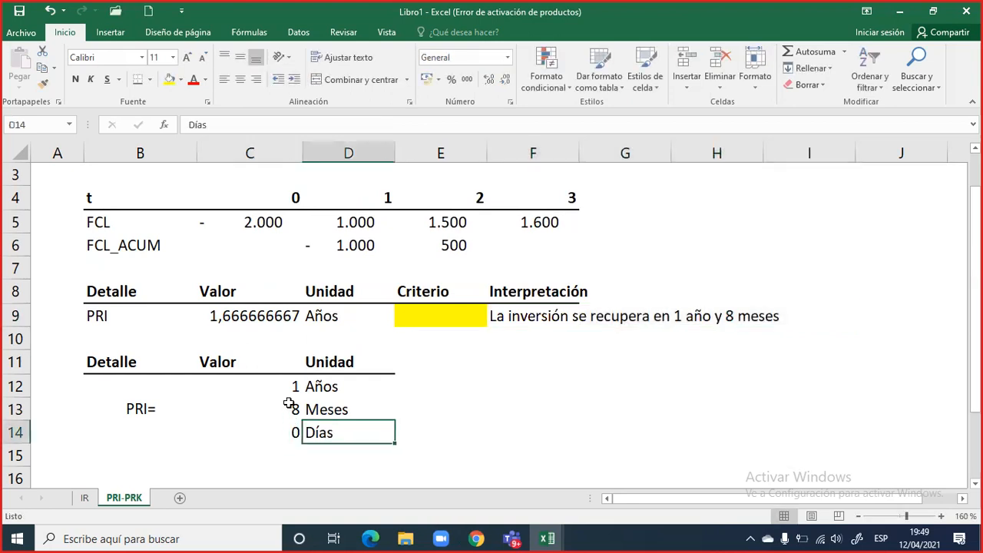
Review the values in C12:C14, the interpretation and criterion cells, periods 1 to 3 in D4:F4, and the PRI formula in C9.
left_click_drag(289, 395, 290, 432)
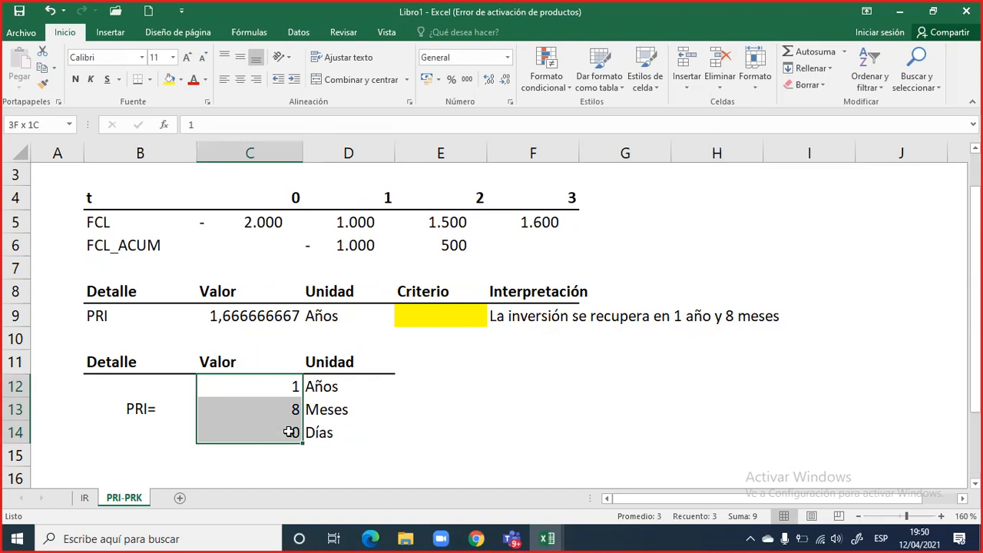
left_click(517, 322)
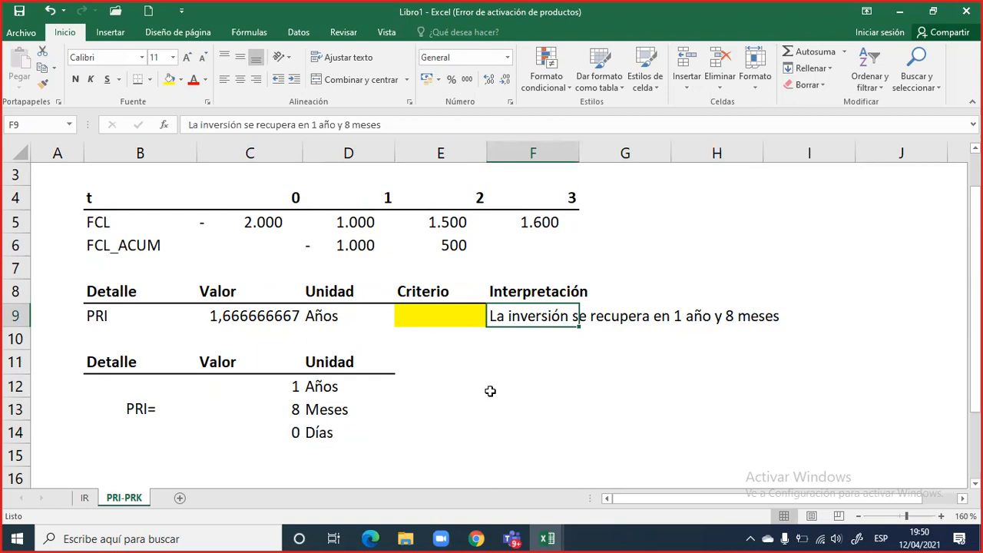
left_click(455, 315)
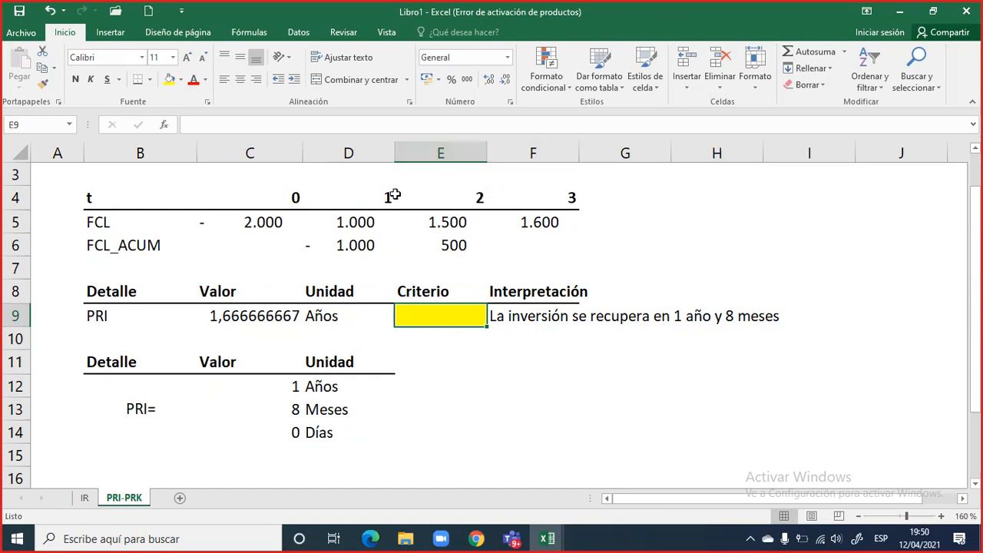
left_click(369, 201)
left_click_drag(368, 200, 555, 197)
left_click_drag(443, 198, 541, 198)
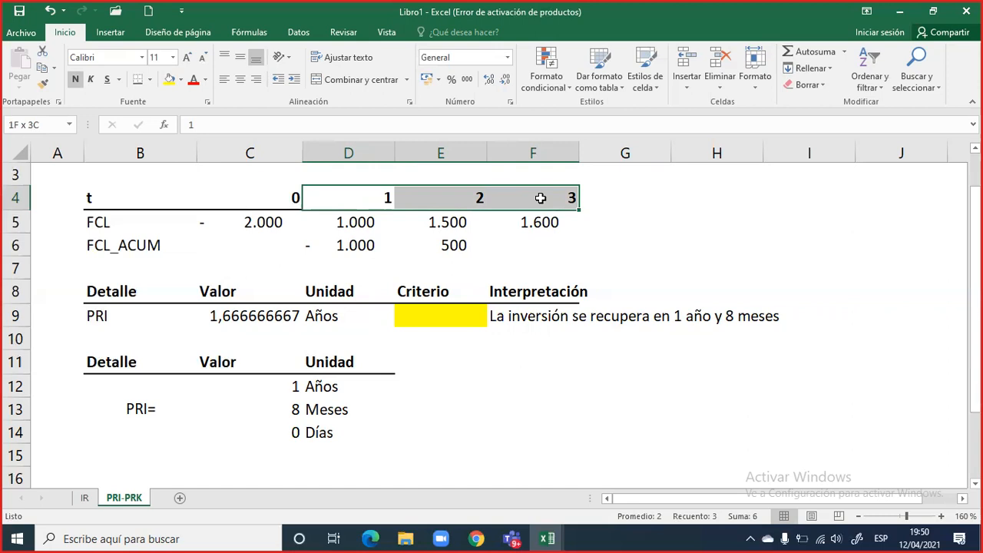
left_click_drag(541, 198, 540, 198)
left_click_drag(387, 198, 535, 198)
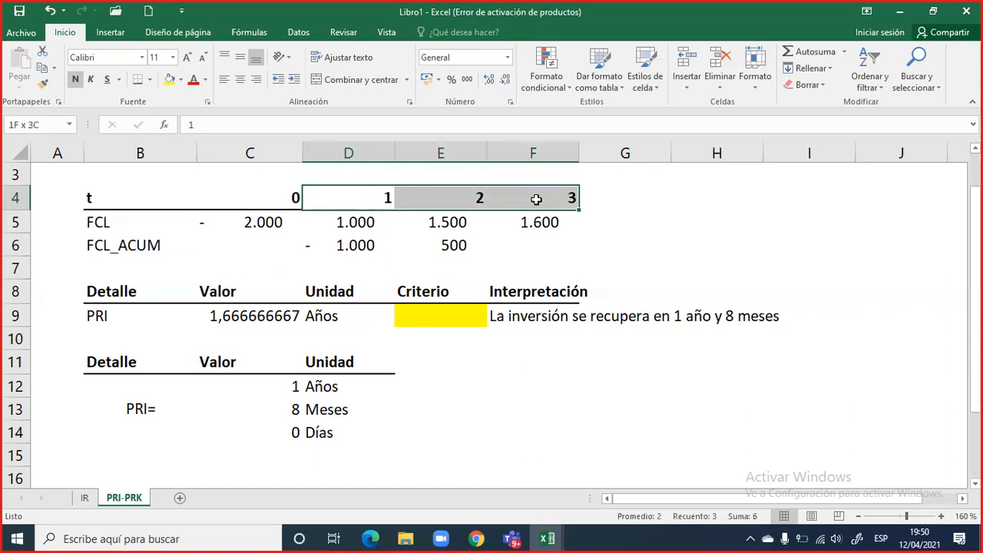
left_click(259, 313)
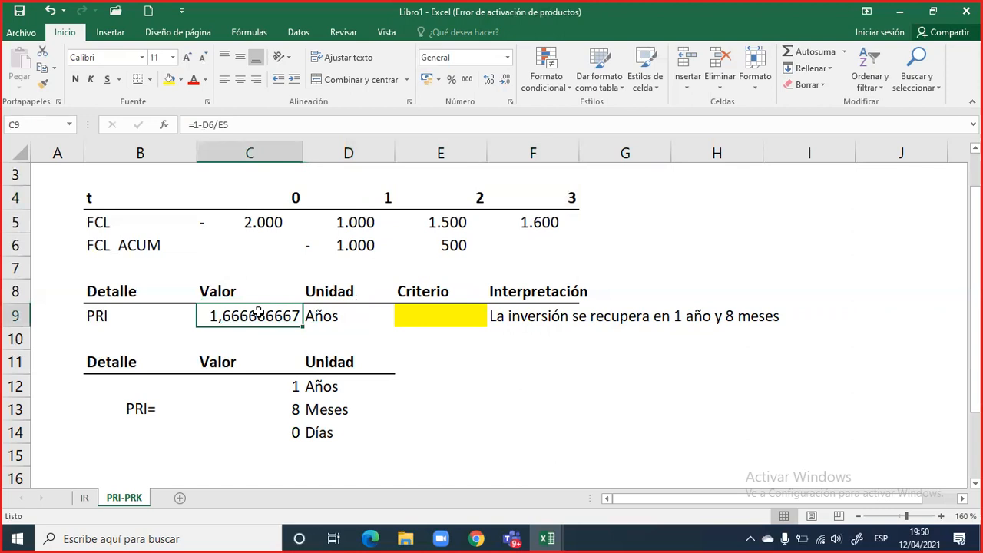
Compare the PRI value in C9 with the empty criterion cell E9 and periods 1 to 3 in D4:F4.
left_click(457, 310)
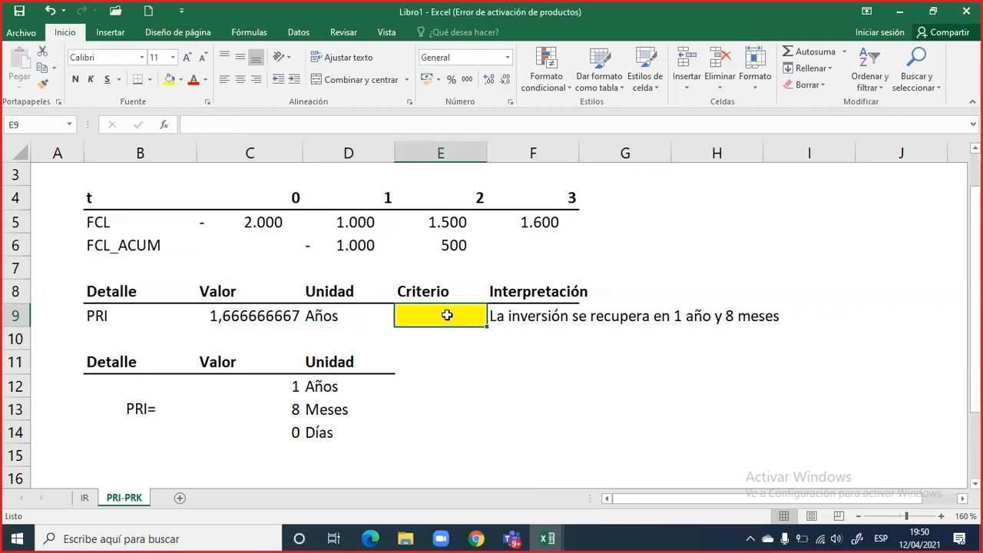
left_click(137, 315)
left_click_drag(138, 316, 270, 316)
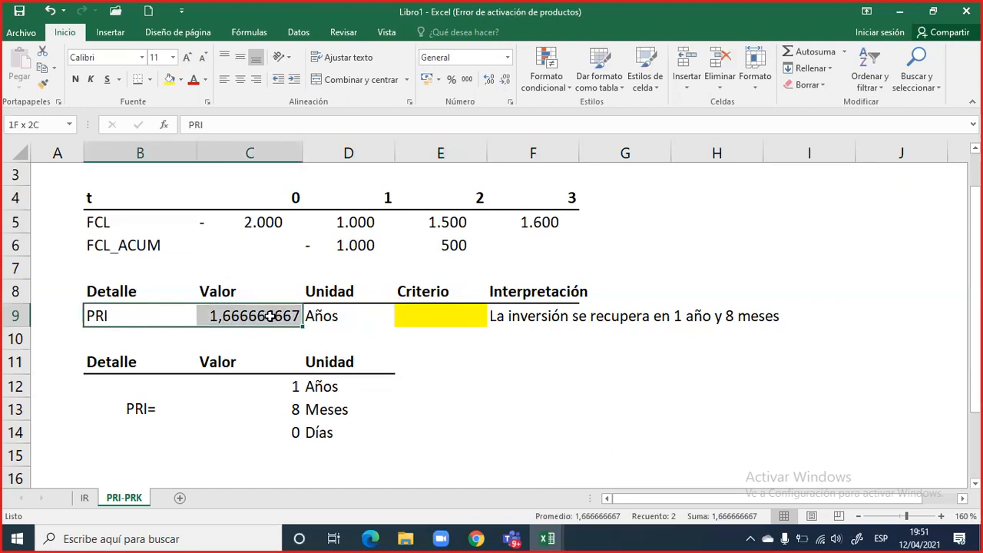
left_click_drag(386, 198, 559, 197)
left_click_drag(372, 197, 553, 200)
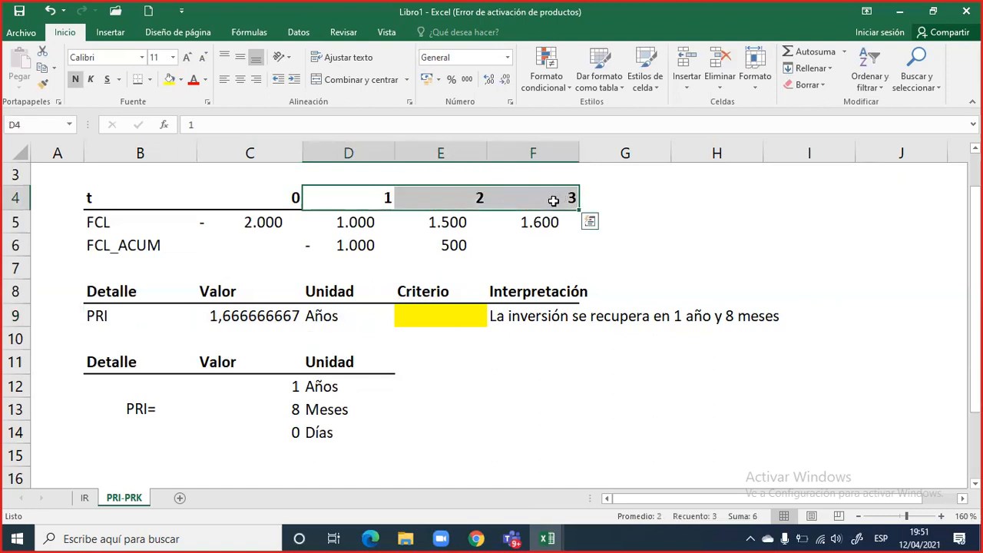
left_click(256, 316)
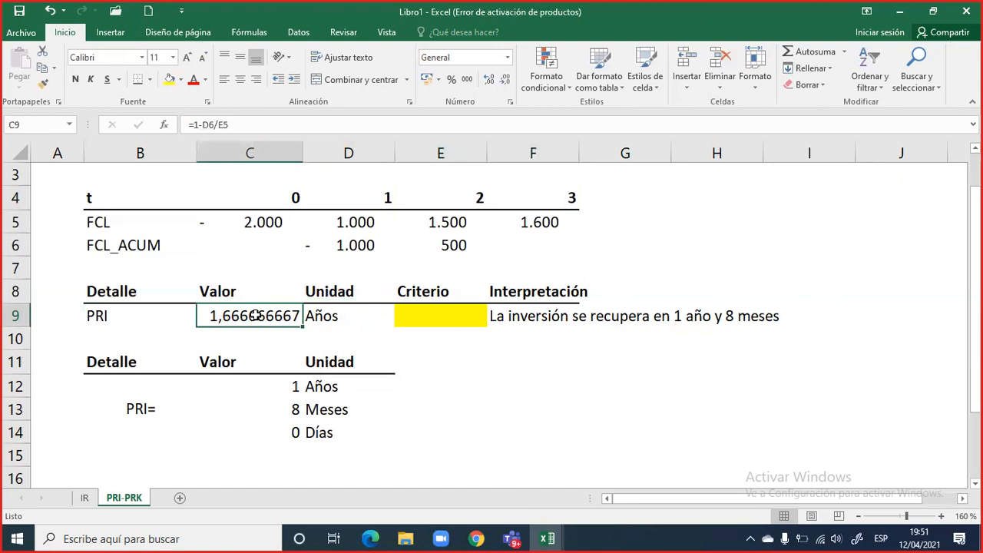
left_click(431, 315)
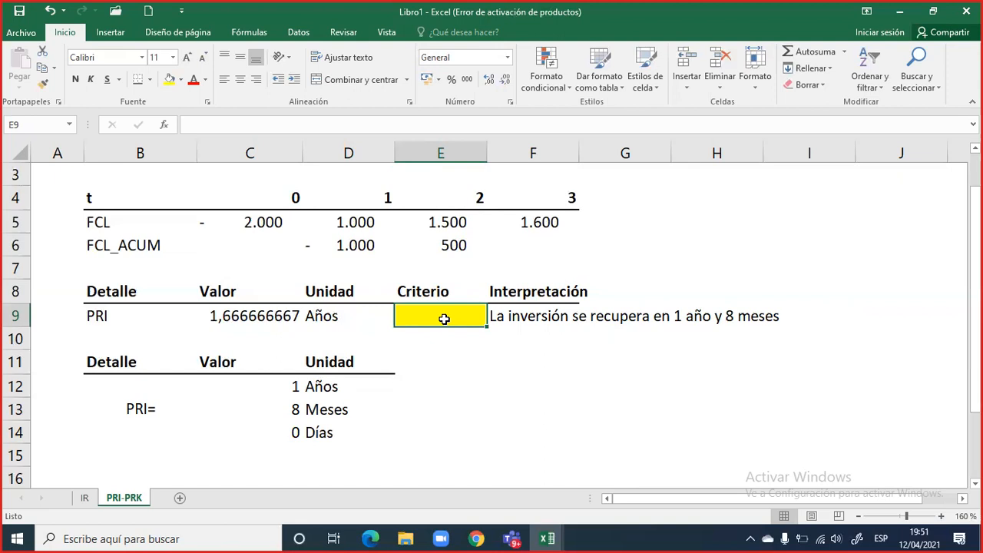
left_click(254, 318)
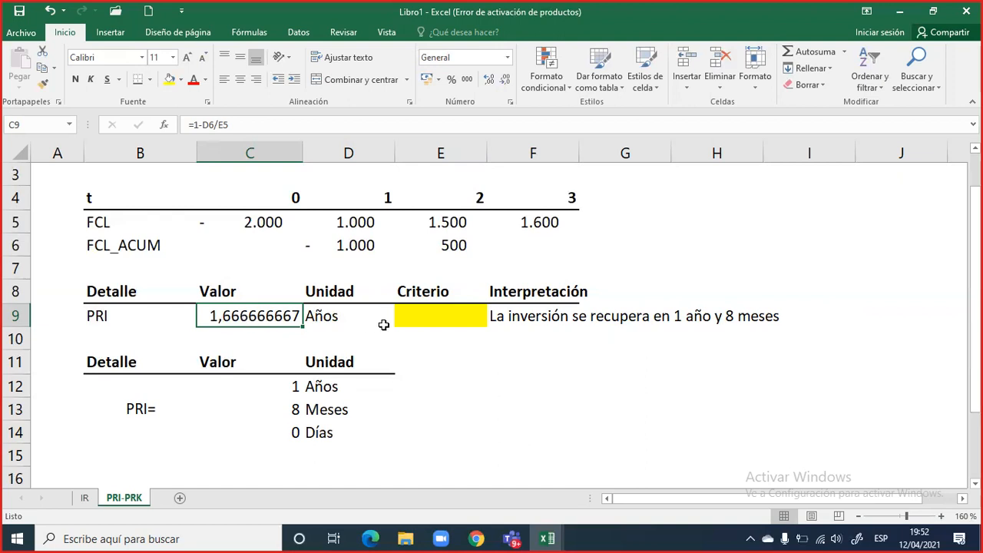
left_click(414, 311)
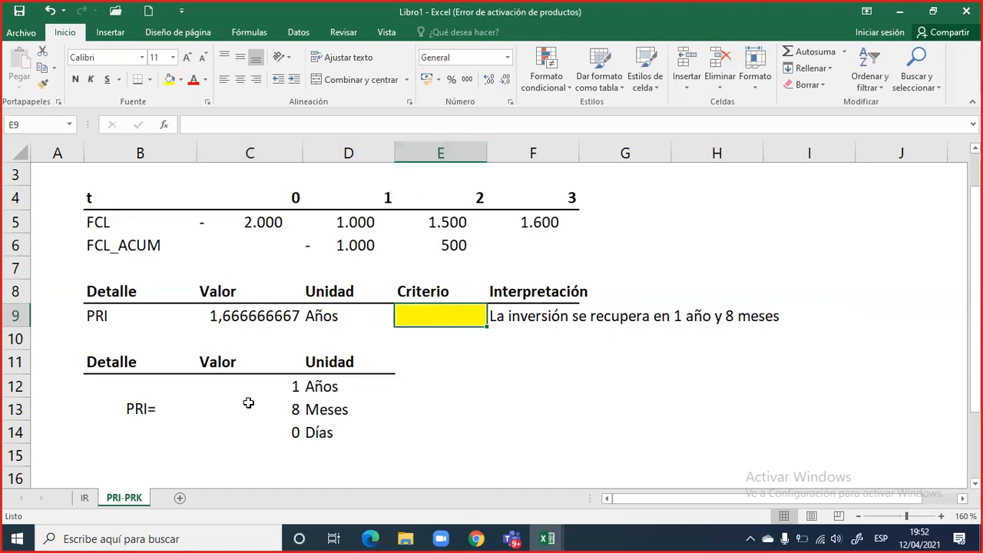
Check the criterion on the IR sheet, return to PRI-PRK, and review C9 against periods 1 to 3 in D4:F4.
left_click(86, 498)
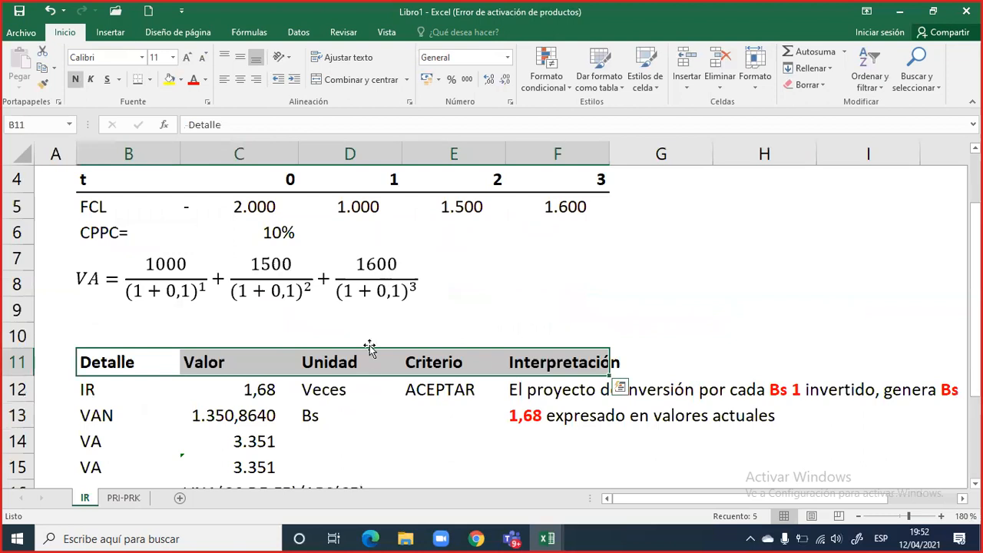
left_click(130, 499)
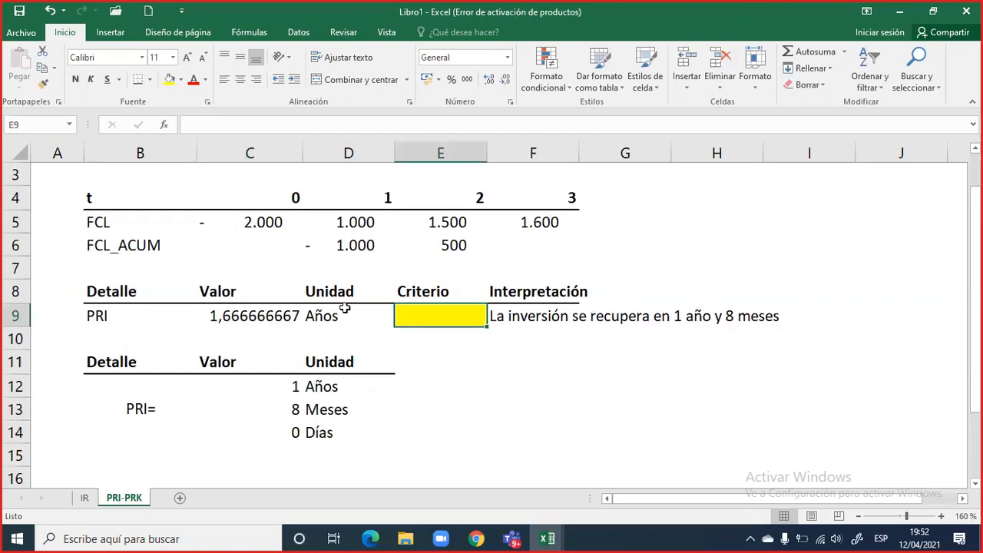
left_click(264, 315)
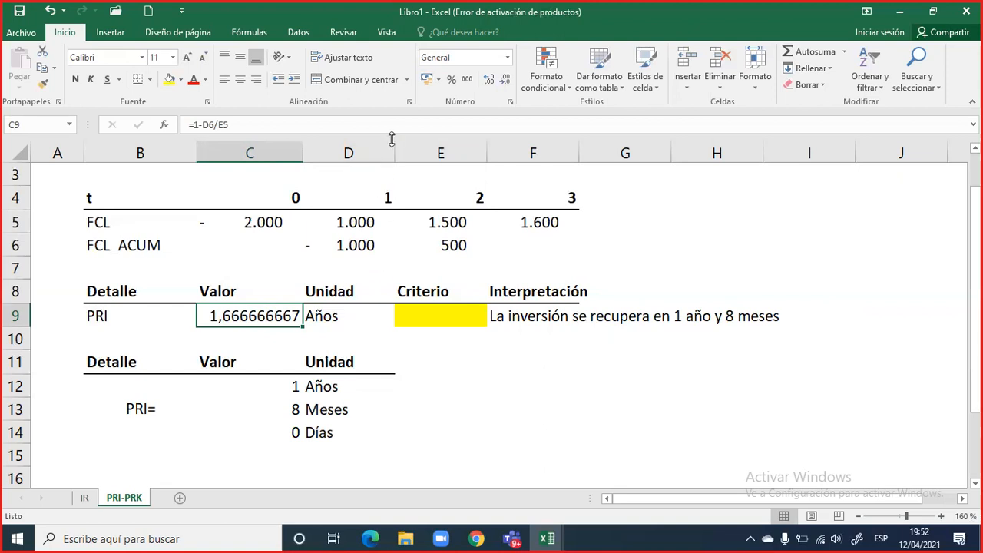
left_click_drag(373, 201, 558, 200)
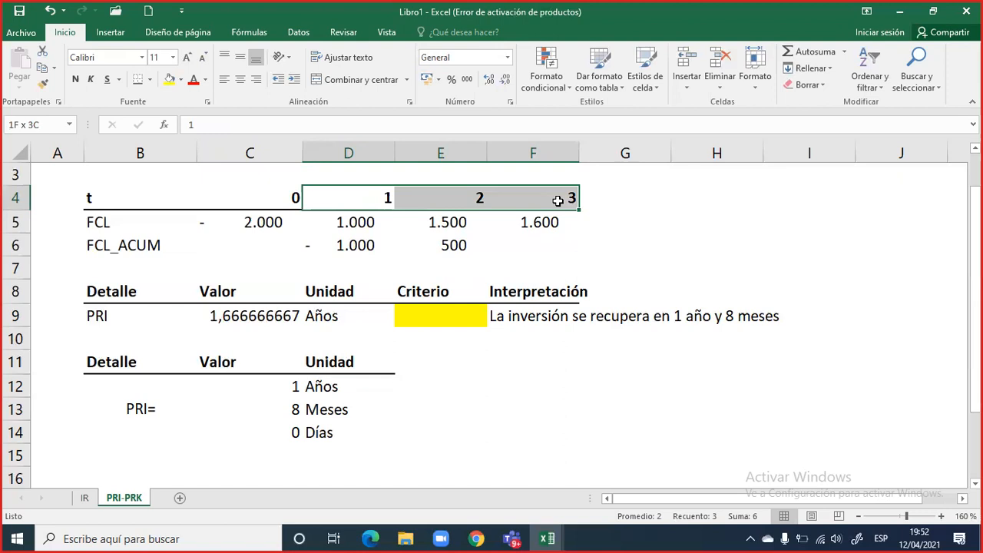
left_click_drag(557, 200, 545, 202)
Format the PRI value in C9 with the thousands style and three decimals.
left_click(240, 313)
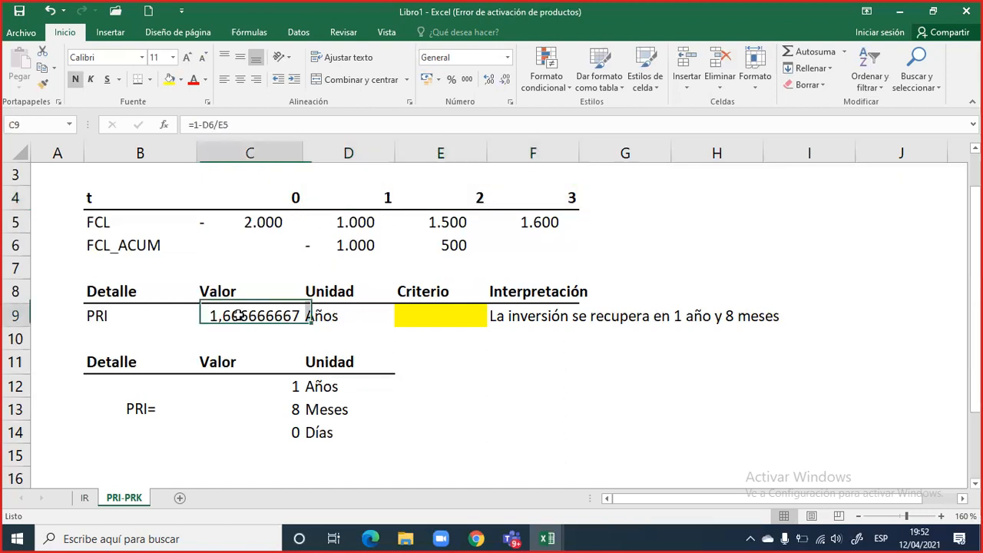
left_click(469, 80)
left_click(485, 80)
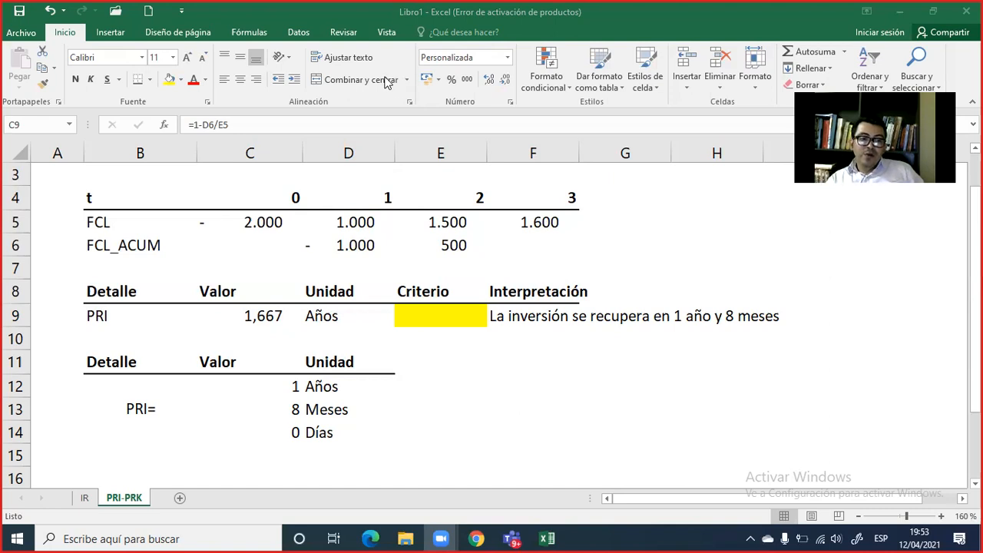
Examine the CPPC rate in row 6 of the IR sheet and return to the PRI-PRK sheet.
left_click(86, 499)
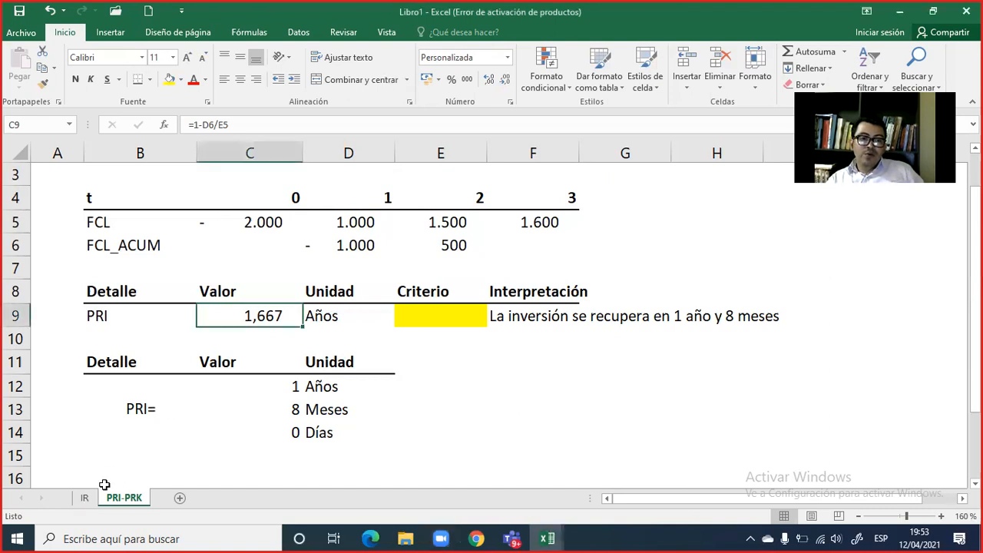
left_click_drag(120, 232, 321, 230)
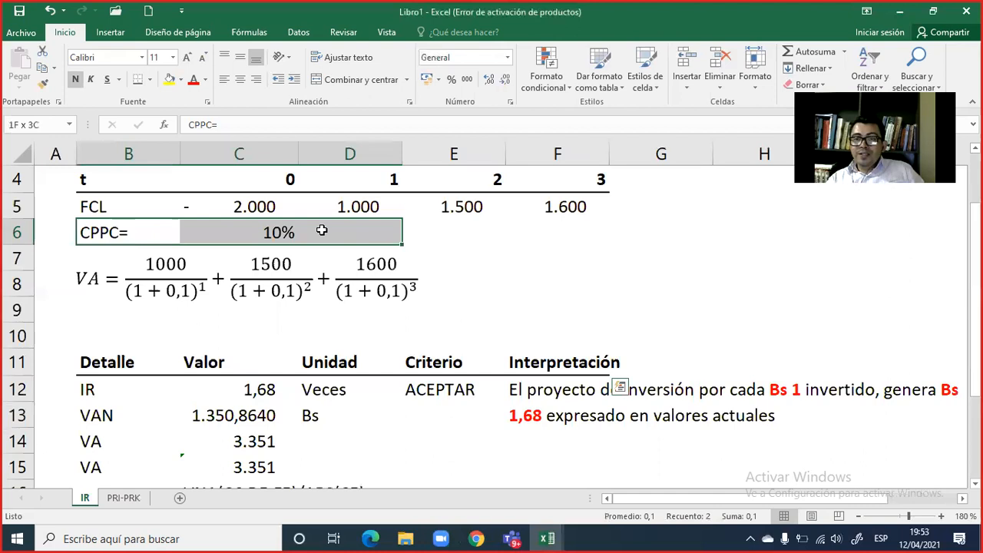
left_click_drag(321, 230, 321, 231)
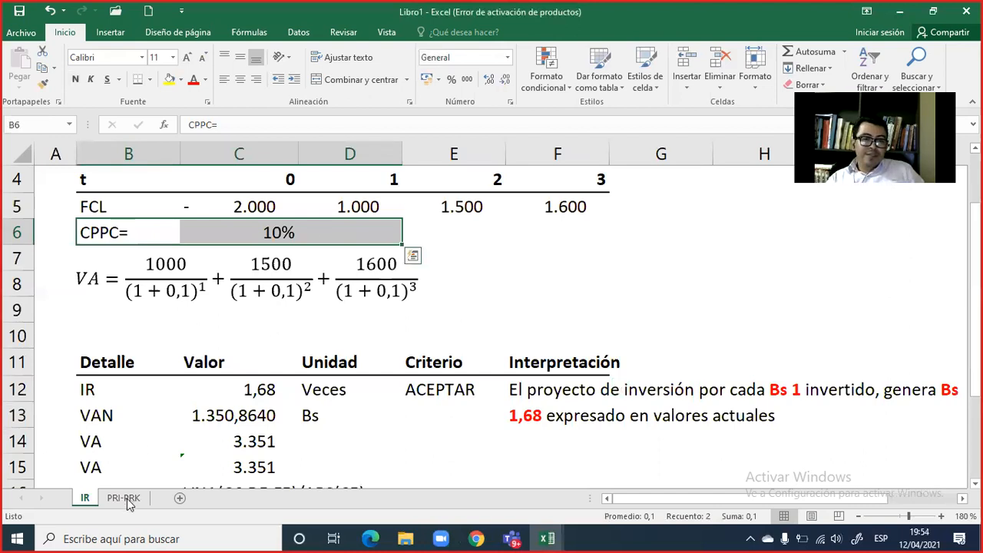
left_click(123, 499)
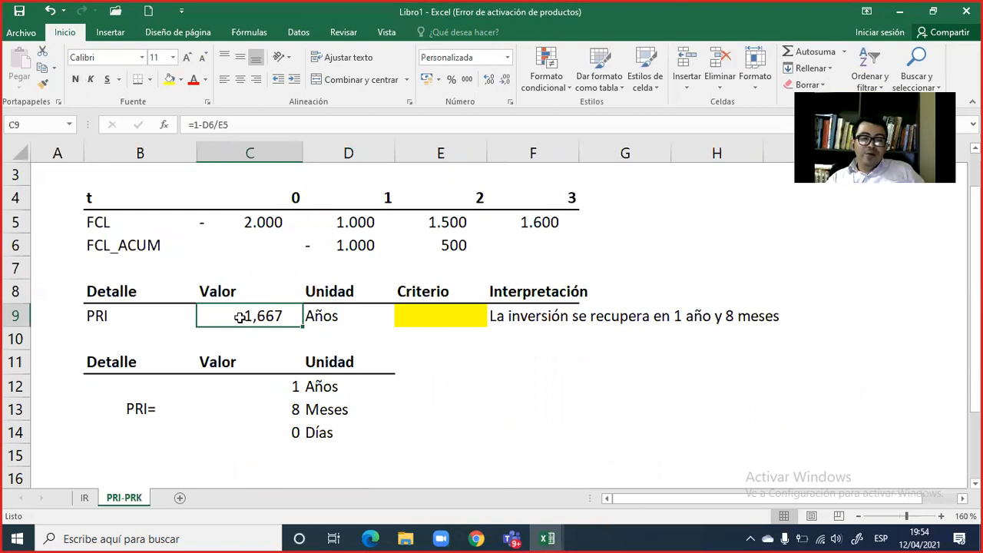
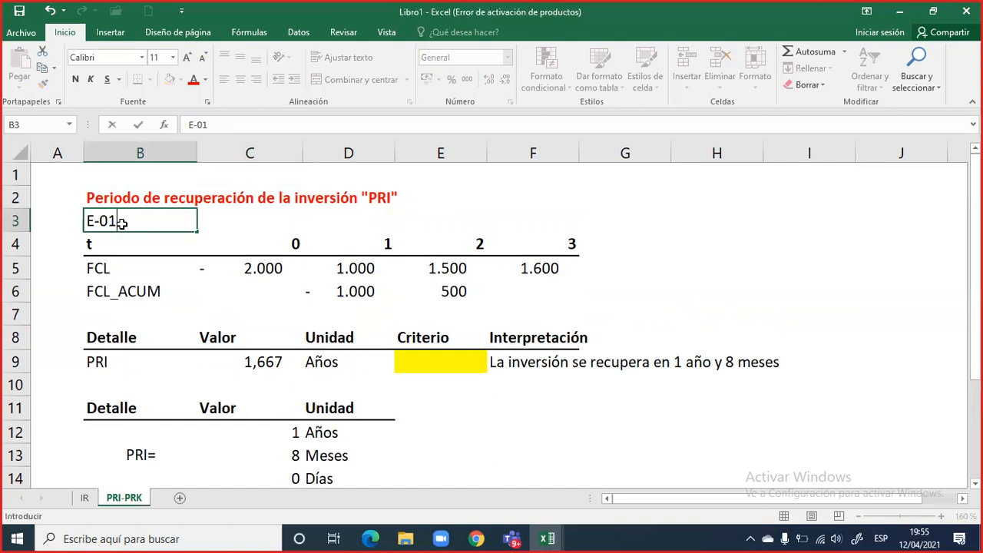
Enter the exercise label E-01 in B3 and make it bold.
key("ctrl+n")
key("Down")
Copy the t and FCL rows in B4:F5 and paste them starting at B16.
key("shift+Right")
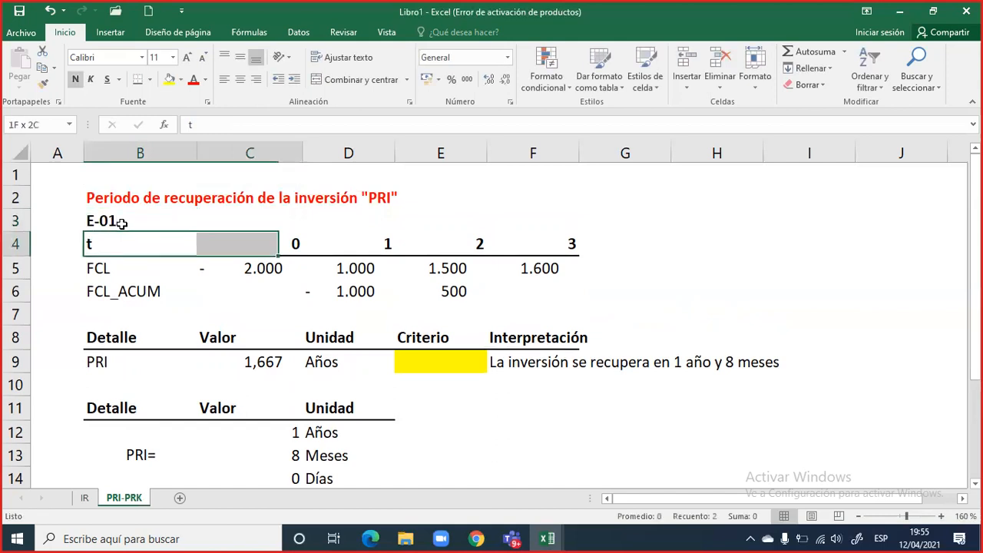
key("shift+Down")
key("shift+Right")
key("shift+Right")
key("shift+Right")
key("ctrl+c")
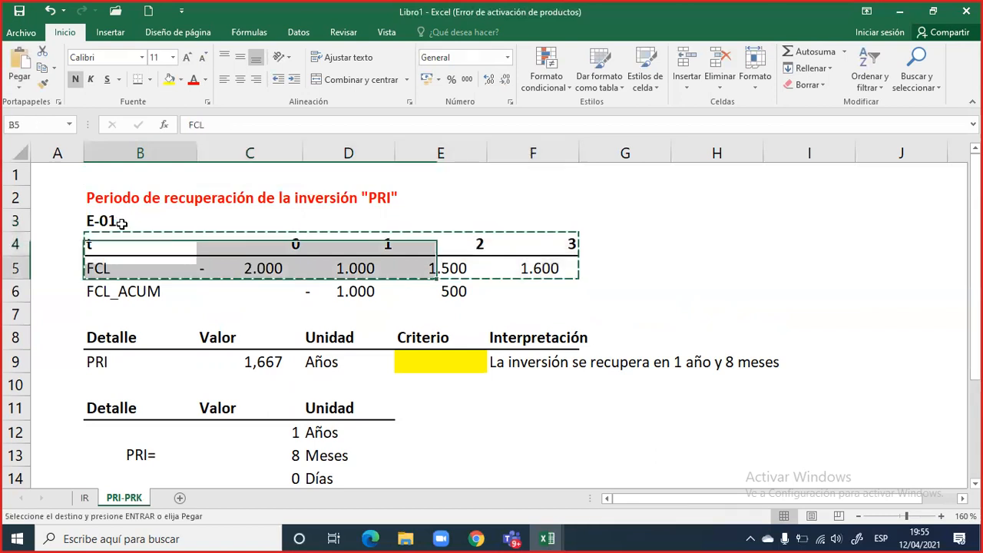
key("Down")
key("Down")
key("Down")
key("Down")
key("Down")
key("Down")
key("Down")
key("Down")
key("Down")
key("Down")
key("Down")
key("Down")
key("Down")
key("Down")
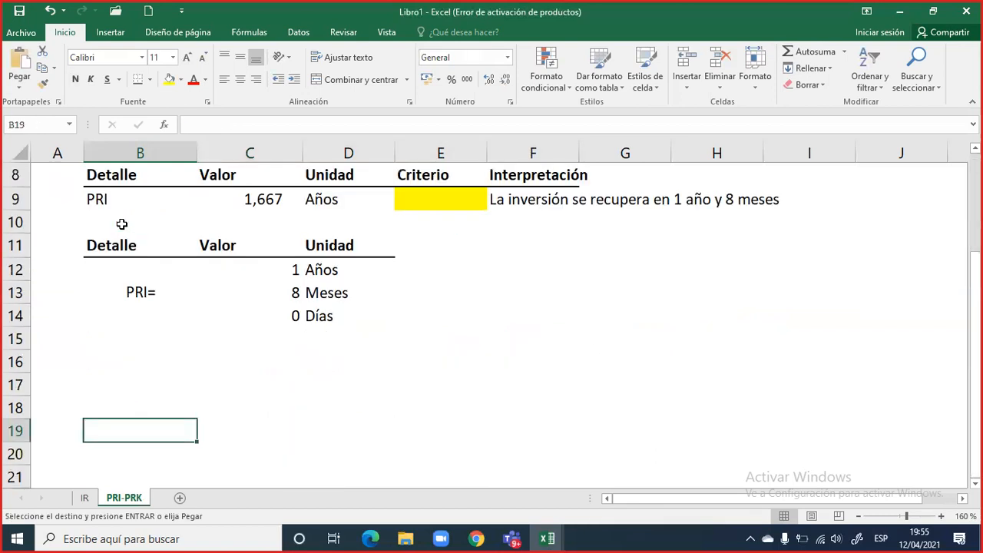
key("Up")
key("Up")
key("Up")
key("Return")
Enter the label E-02 in B15 above the copied table.
key("Up")
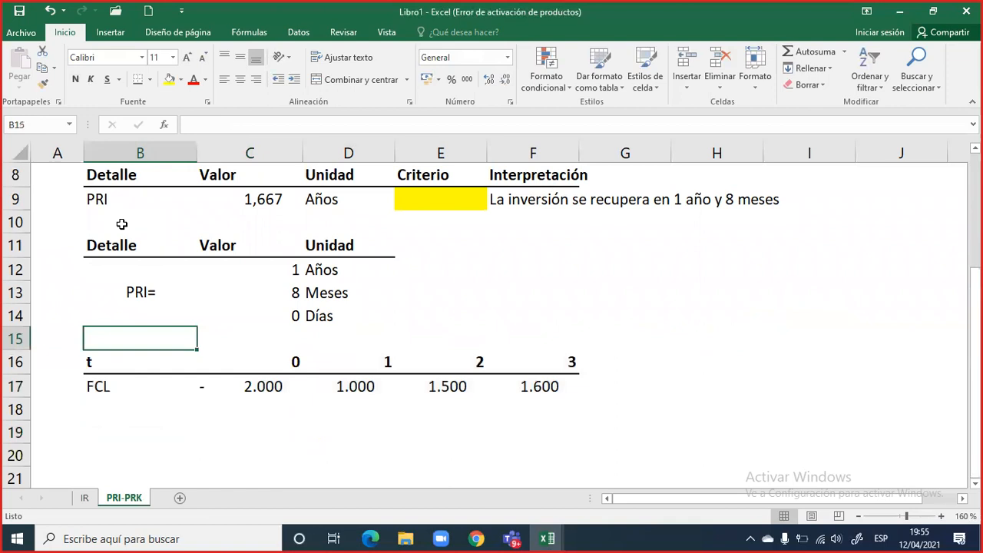
type("E-02")
key("Return")
Set the period 1 FCL in D17 to 800.
key("Right")
key("Down")
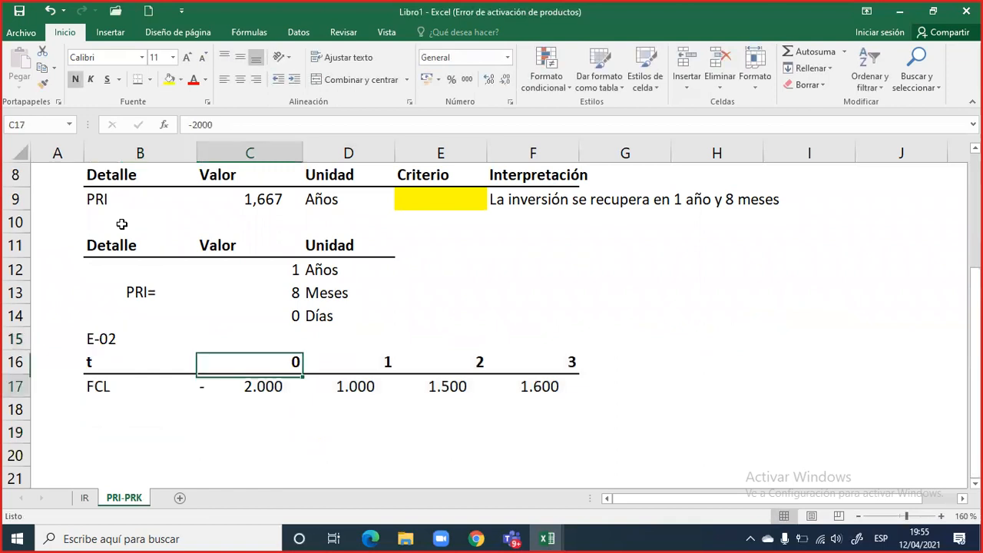
key("Right")
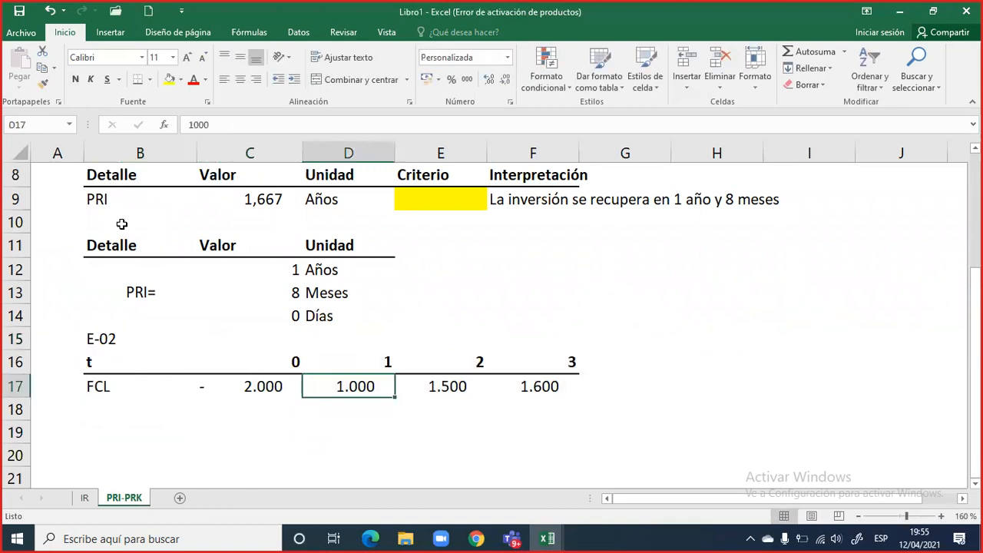
type("5")
key("BackSpace")
type("800")
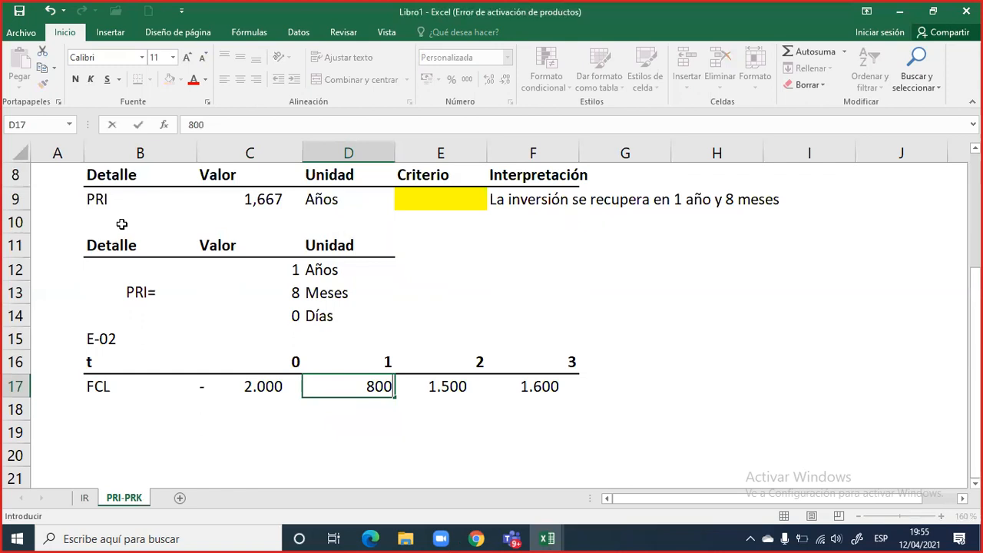
key("ctrl+Return")
Make the E-02 label in B15 bold.
key("Left")
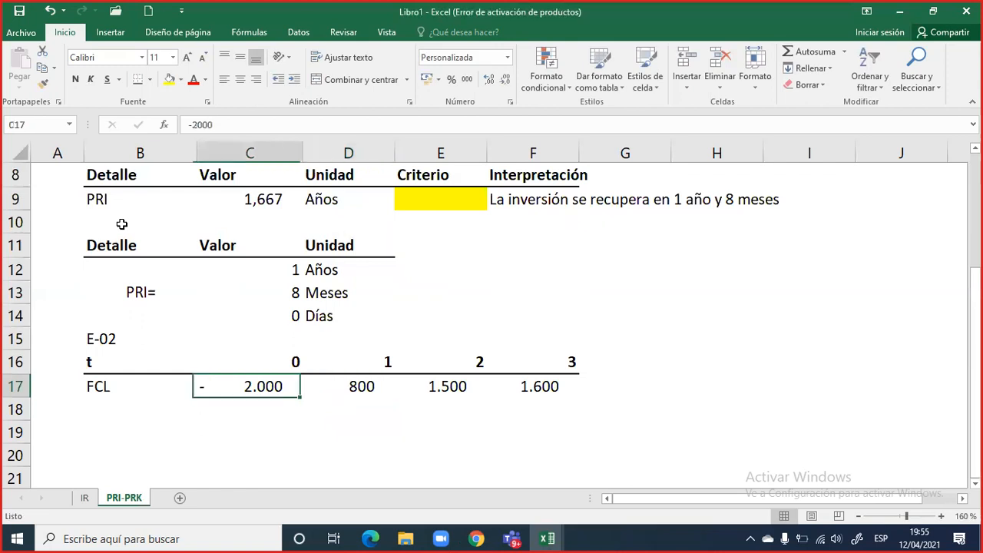
key("Left")
key("Up")
key("Up")
key("ctrl+n")
Add the row label FCL ACUM in B18 in regular, non-bold text.
key("Down")
key("Down")
key("Down")
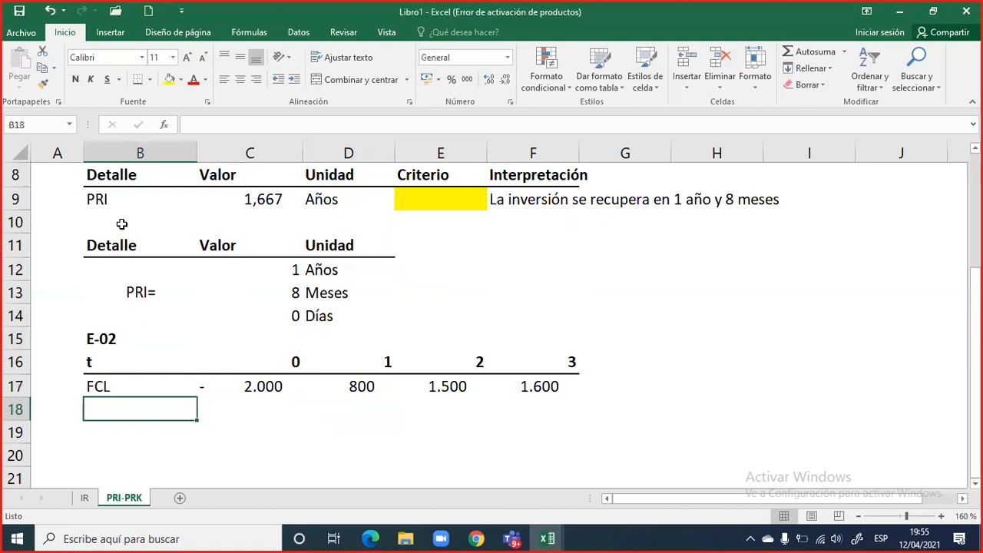
type("F")
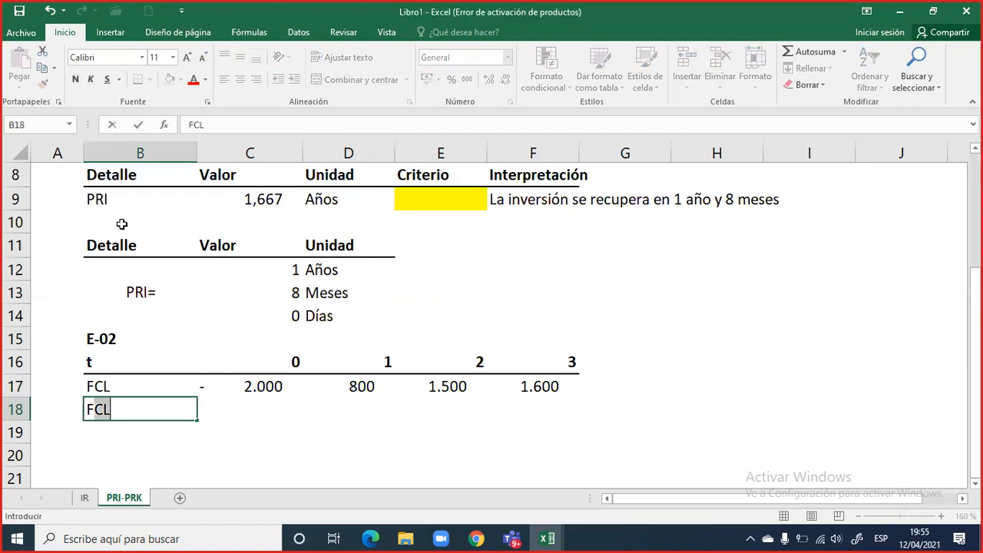
type("CL ACUM")
key("Return")
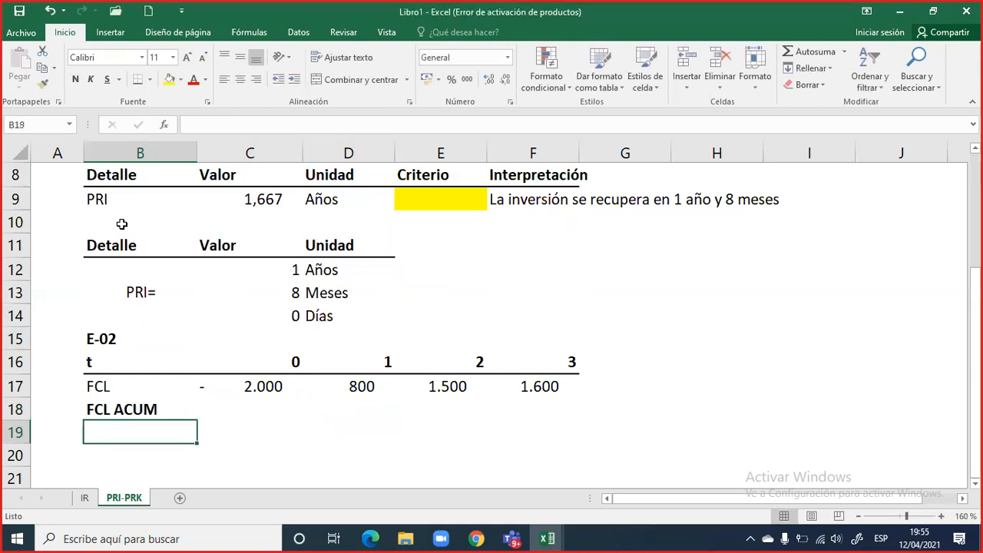
key("Up")
key("ctrl+n")
Calculate the period 1 accumulated cash flow in D18 with the formula =C17+D17.
key("Right")
key("Right")
type("=")
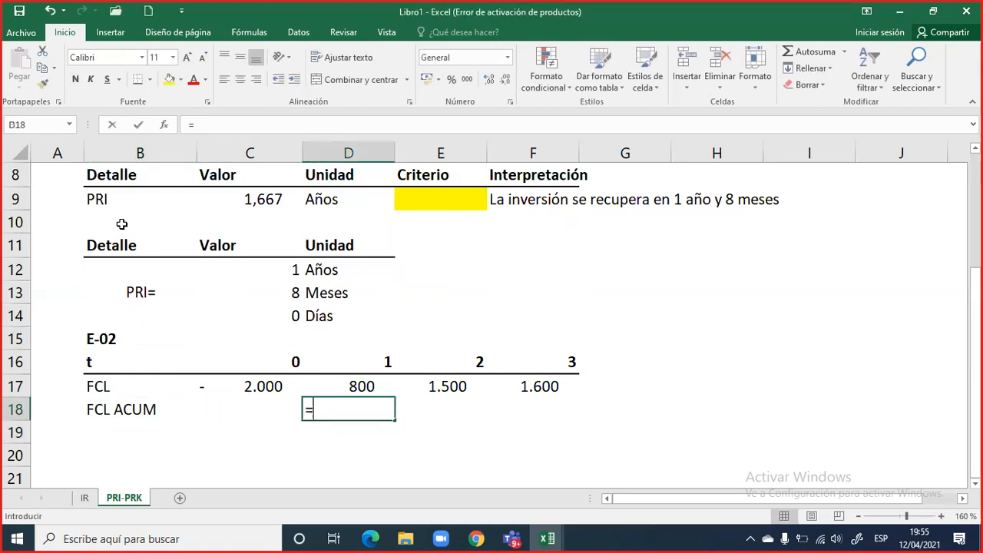
key("Left")
key("Up")
type("+")
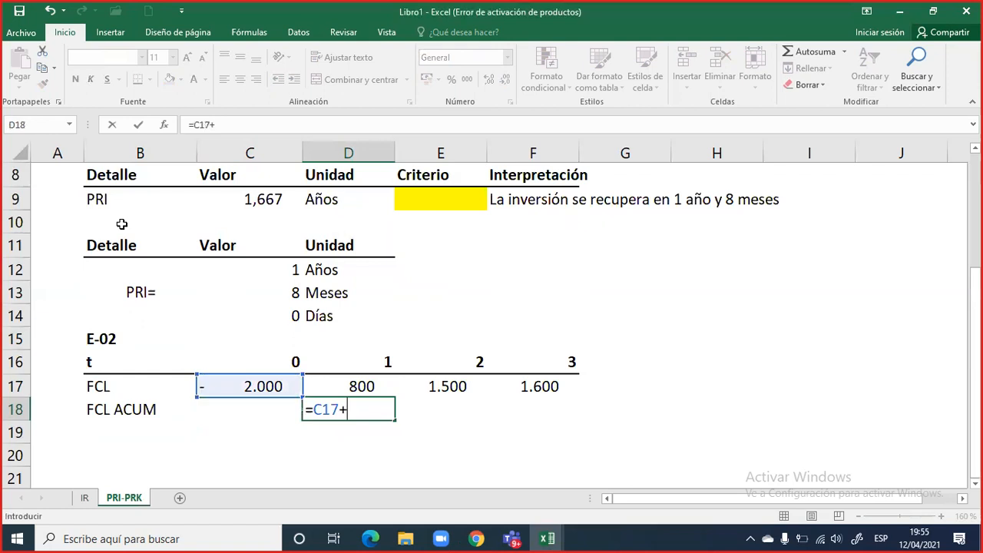
key("Up")
key("Return")
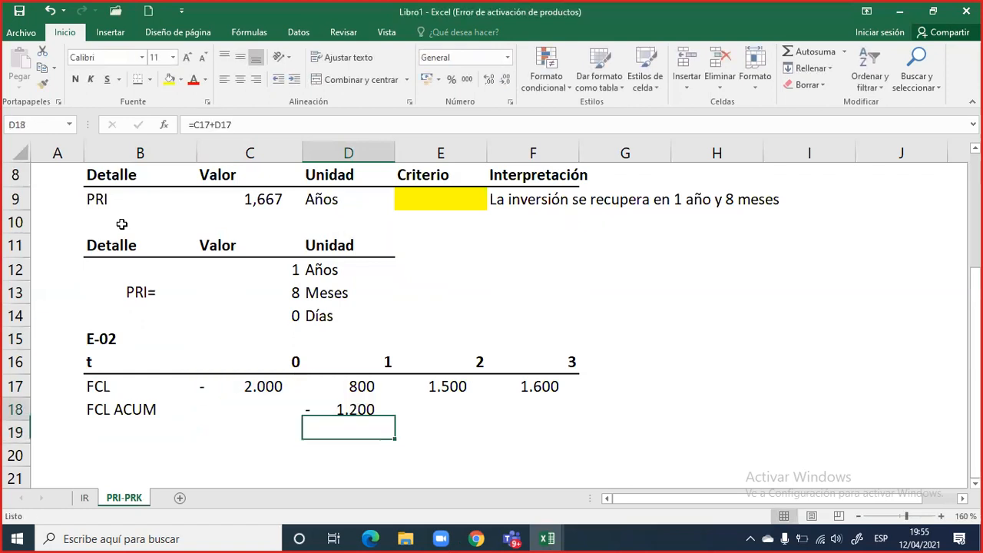
Set the period 2 FCL in E17 to 1000.
key("Up")
key("Right")
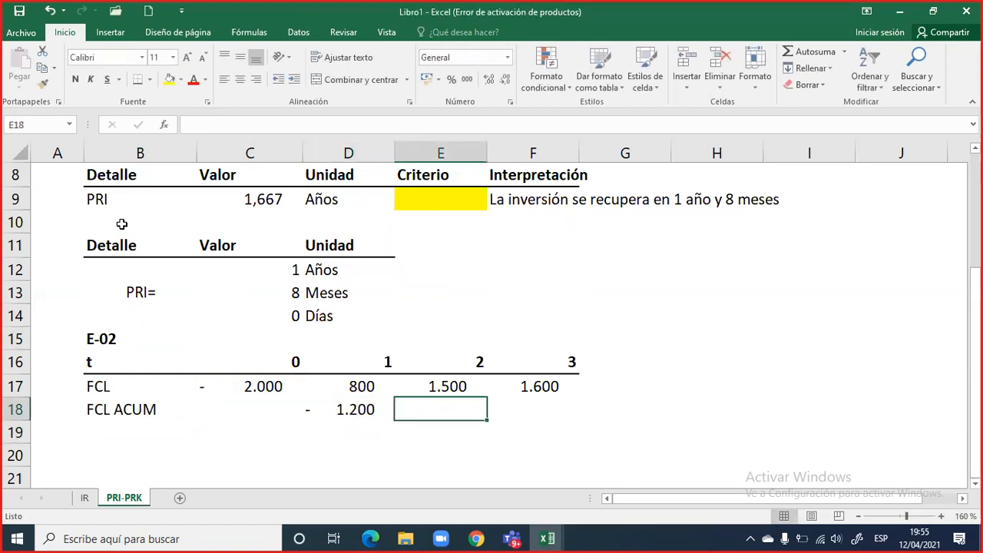
type("=")
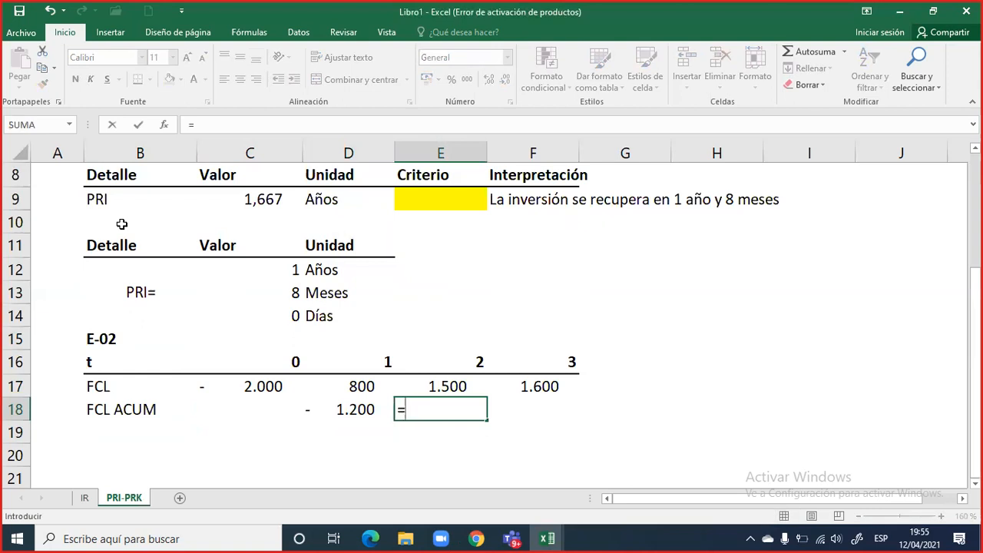
key("Escape")
key("Up")
type("1000")
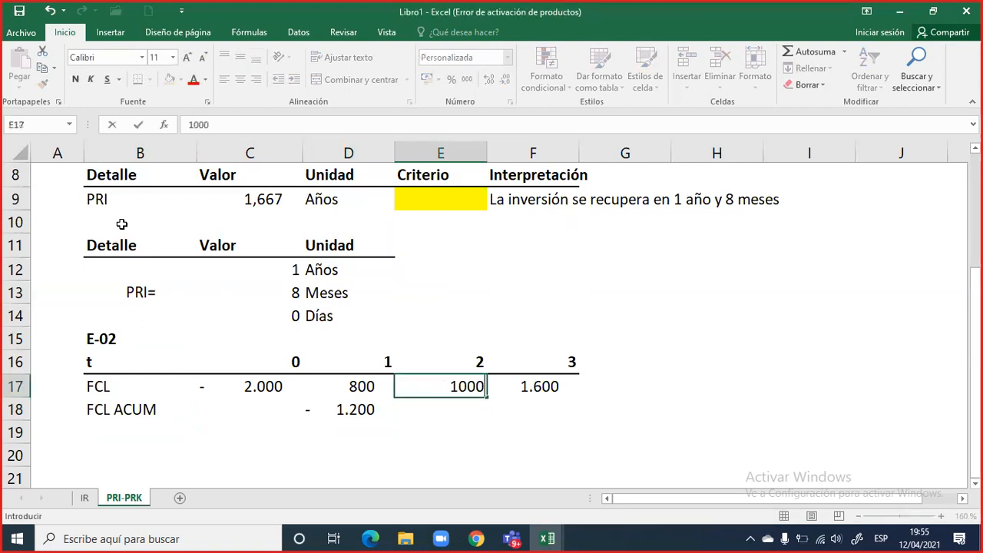
key("Return")
Calculate the period 2 accumulated cash flow in E18 with the formula =D18+E17.
type("=")
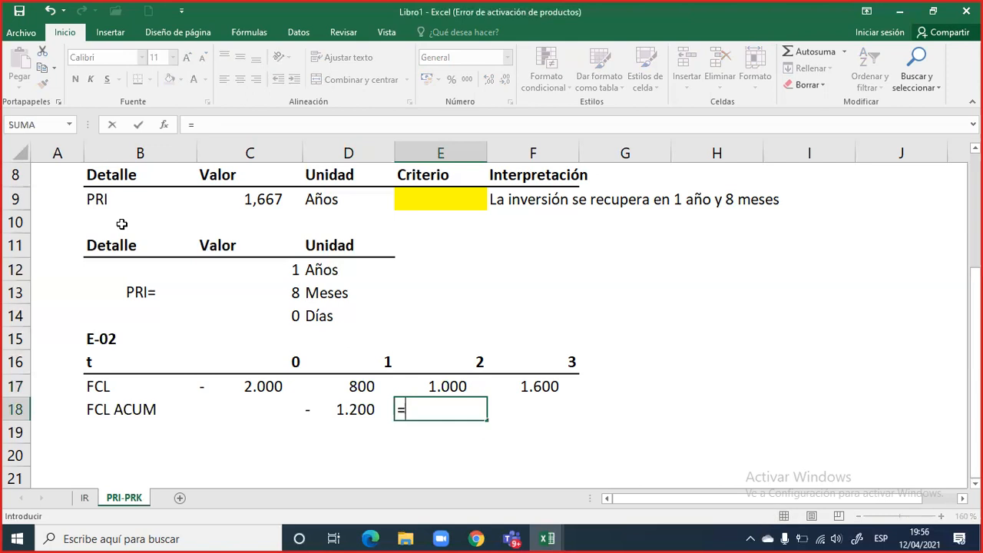
key("Left")
type("+")
key("Up")
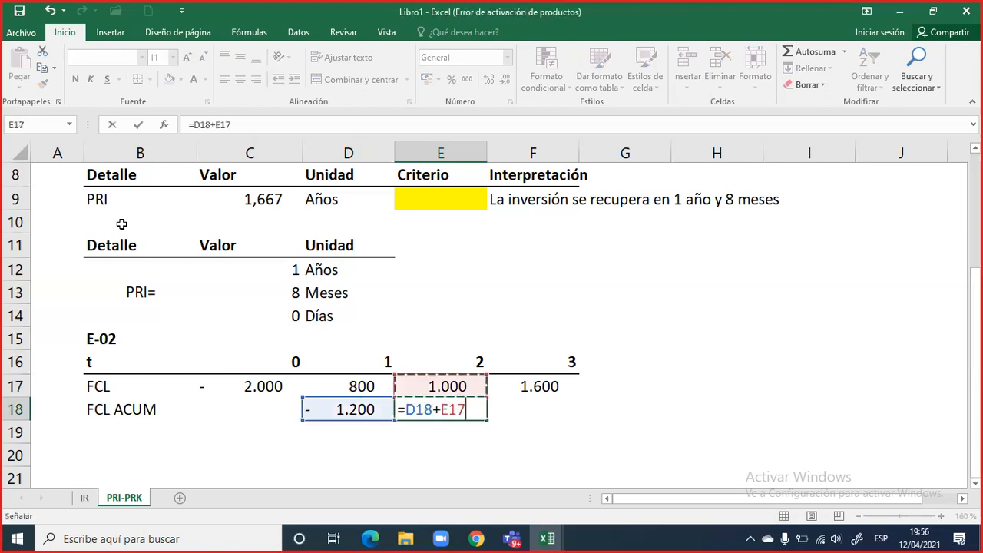
key("Return")
Review the accumulated cash flows in D18:E18 and the cell references used by the formula in E18.
key("Left")
key("Up")
key("shift+Right")
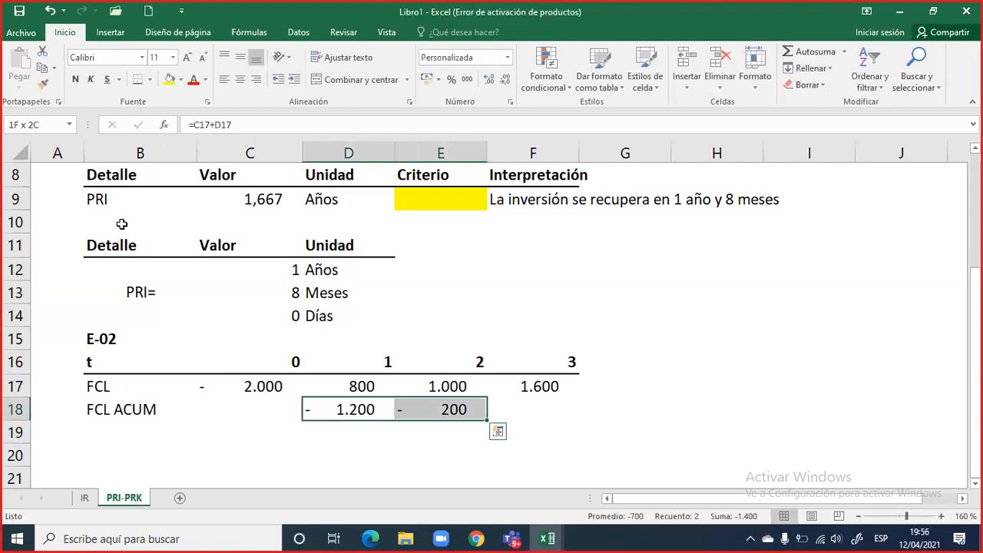
key("shift+Left")
key("Right")
key("Left")
key("shift+Right")
double_click(423, 413)
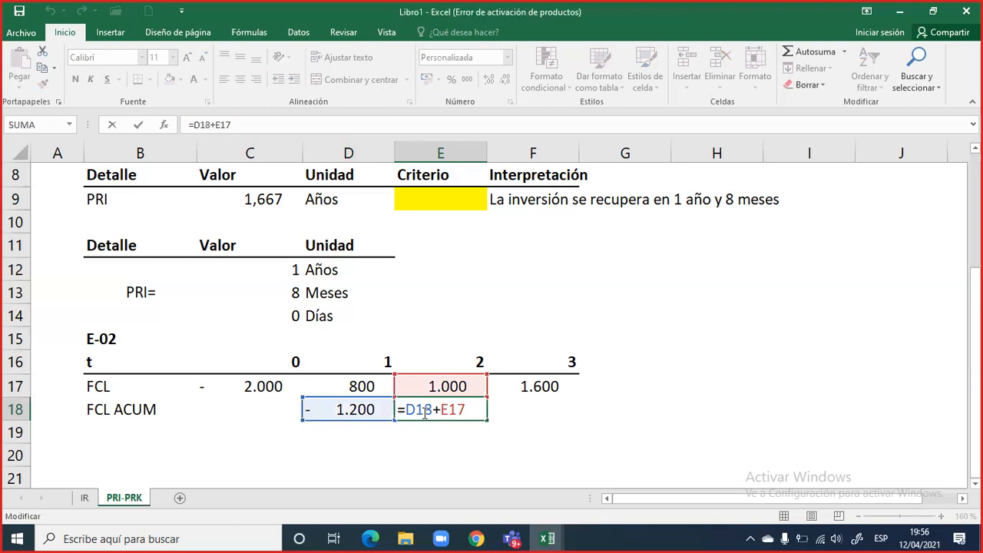
key("Escape")
Calculate the period 3 accumulated cash flow in F18 with the formula =E18+F17, and highlight the values in D18:E18.
key("Right")
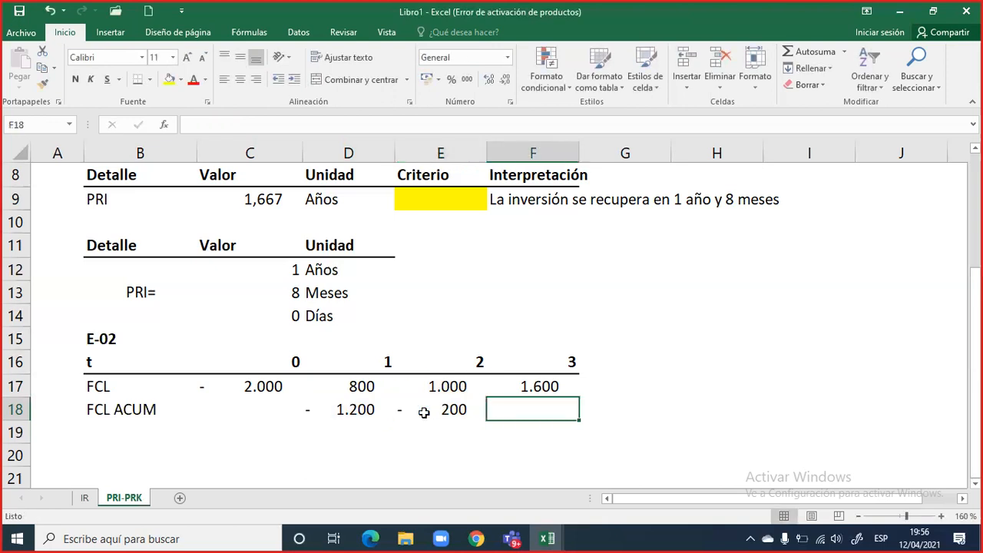
type("=")
left_click(423, 412)
type("+")
key("Up")
key("Return")
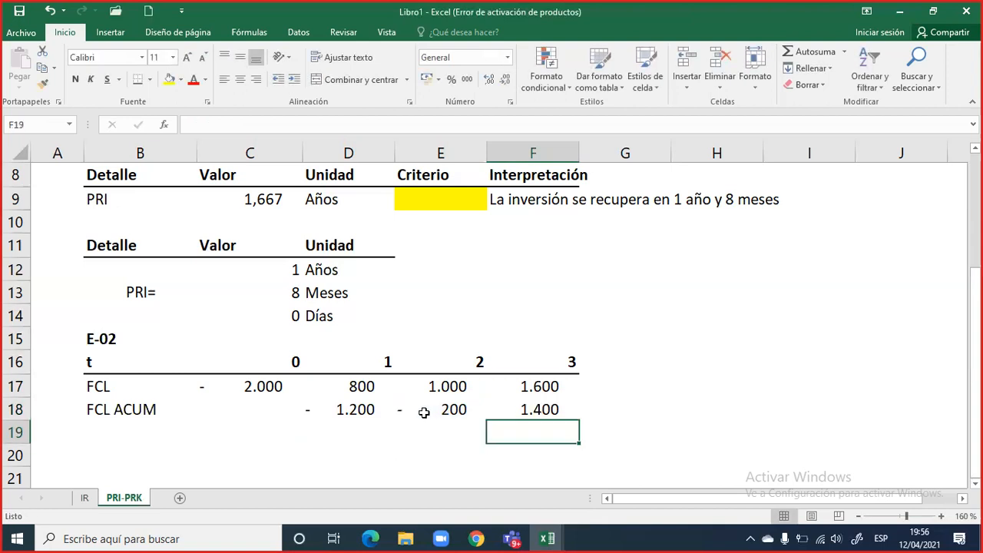
left_click_drag(329, 410, 459, 409)
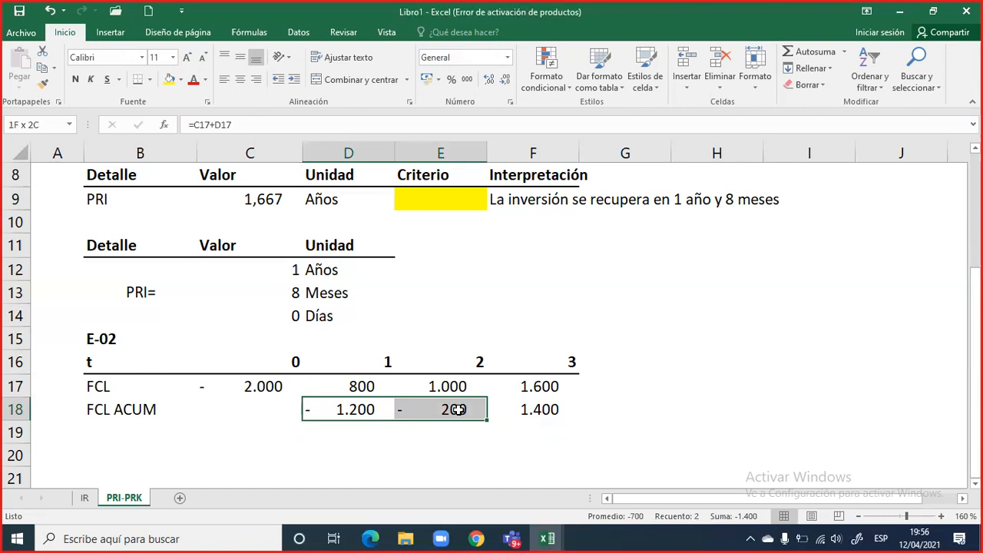
left_click_drag(459, 409, 459, 410)
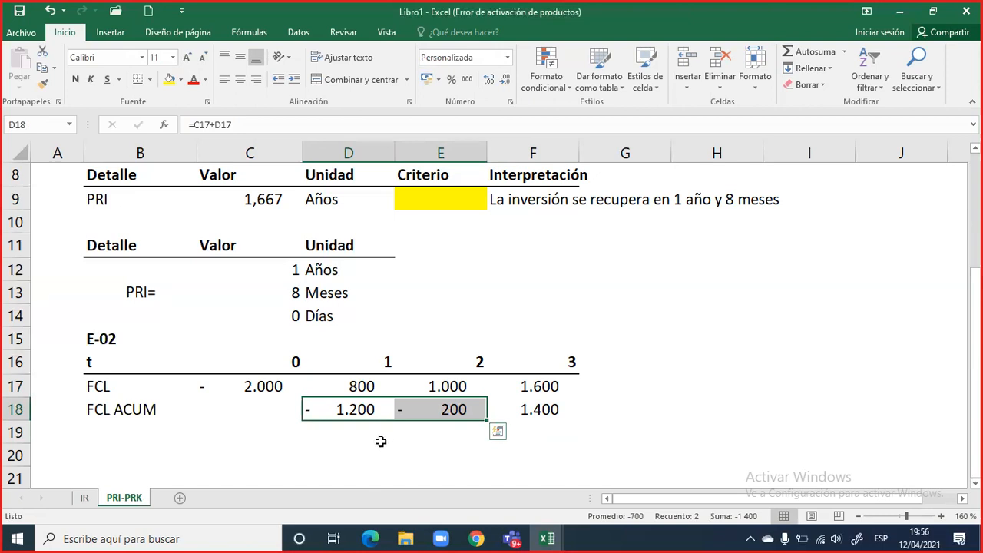
Copy the E-01 results block B8:I14 to B19 and insert a blank row above the pasted block.
left_click_drag(112, 175, 765, 303)
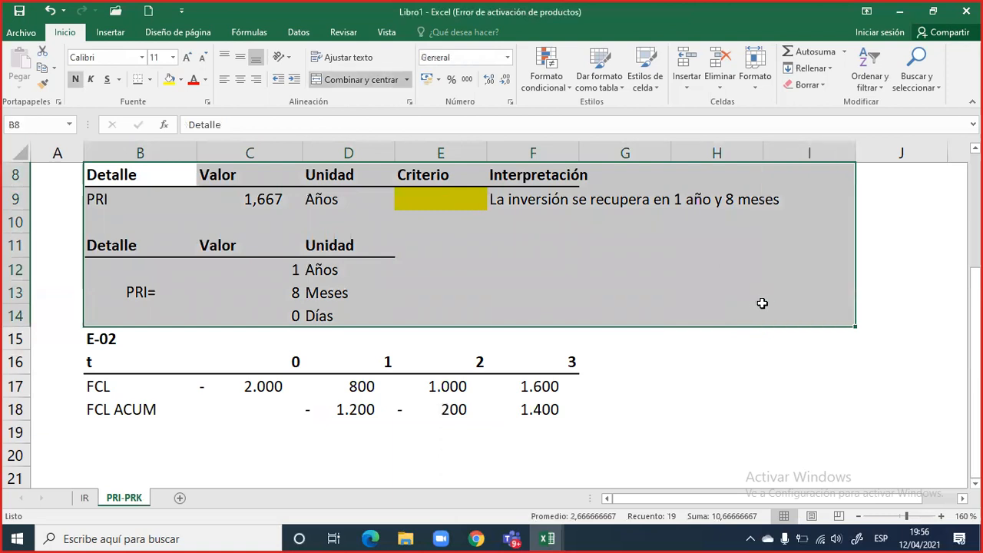
key("ctrl+c")
left_click(114, 438)
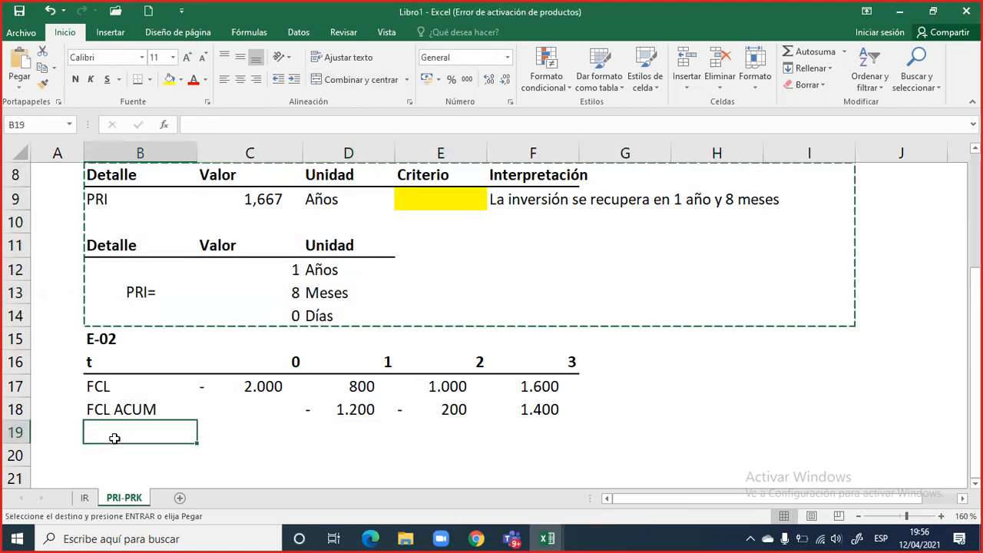
key("ctrl+v")
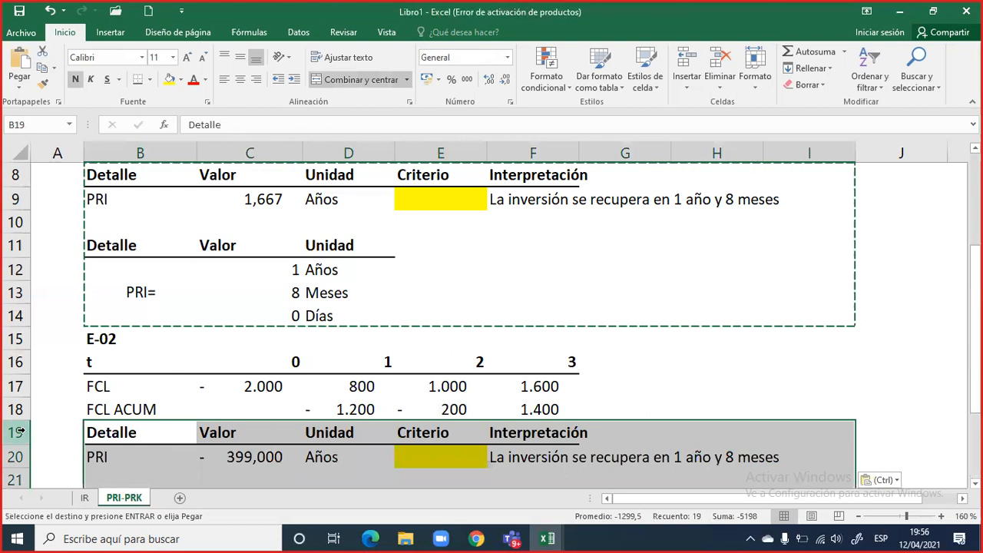
left_click(13, 432)
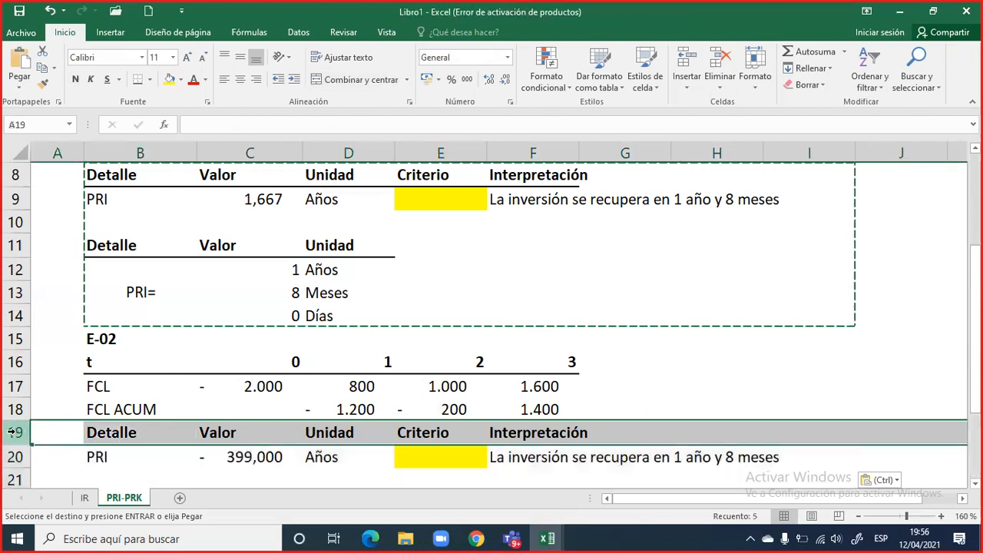
key("Escape")
key("ctrl+plus")
Clear the copied PRI value in C21 and the years, months and days values in C24:C26.
scroll(171, 447, "down", 3)
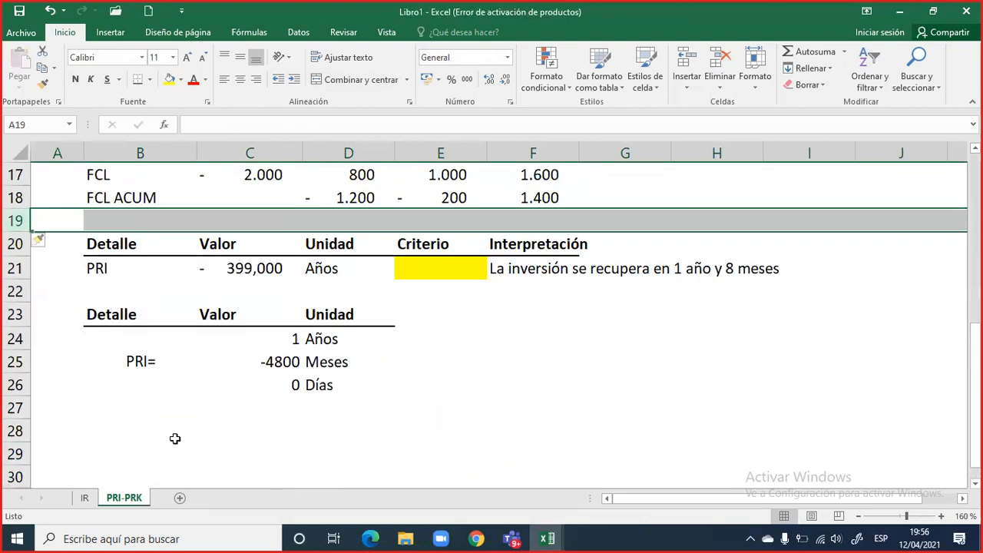
left_click(256, 269)
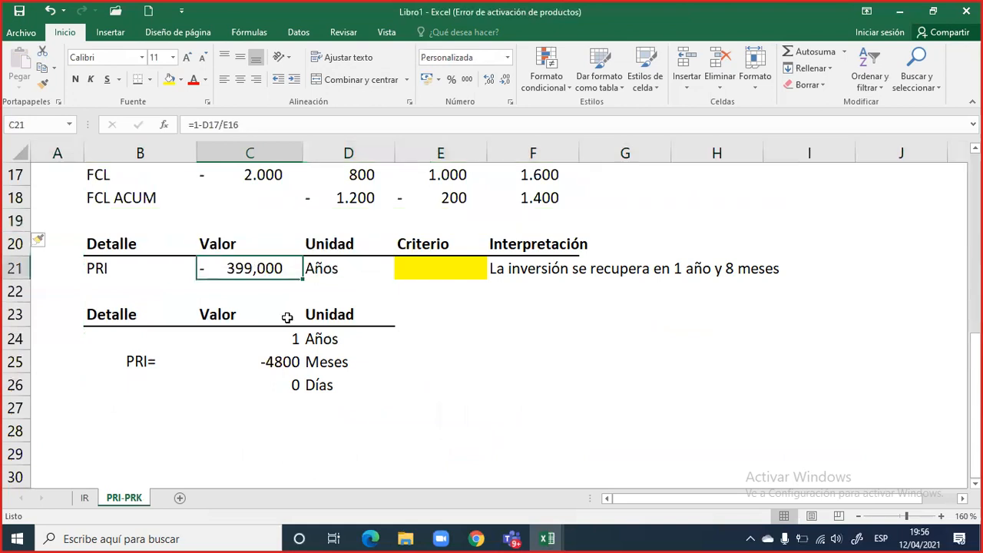
key("Delete")
scroll(287, 408, "up", 1)
left_click_drag(289, 420, 293, 453)
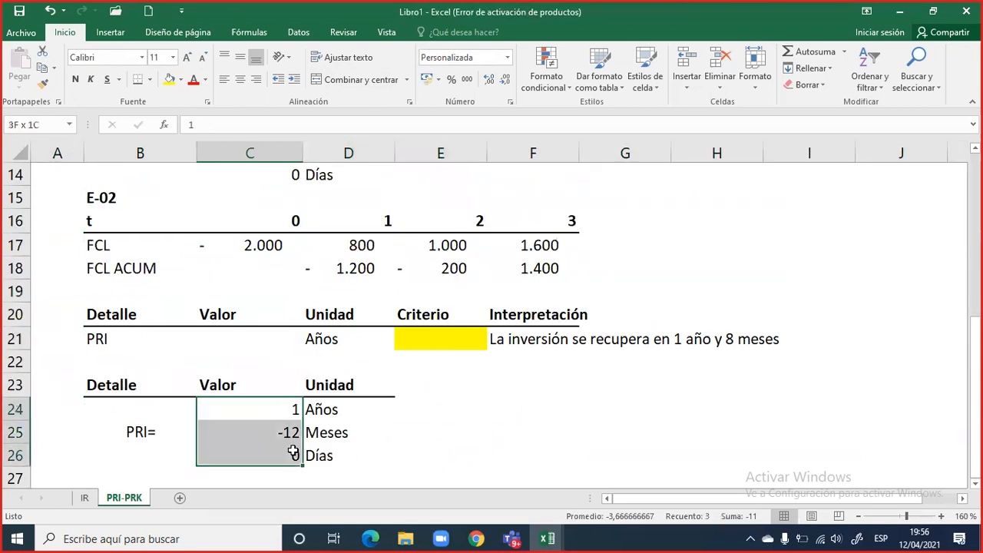
key("Delete")
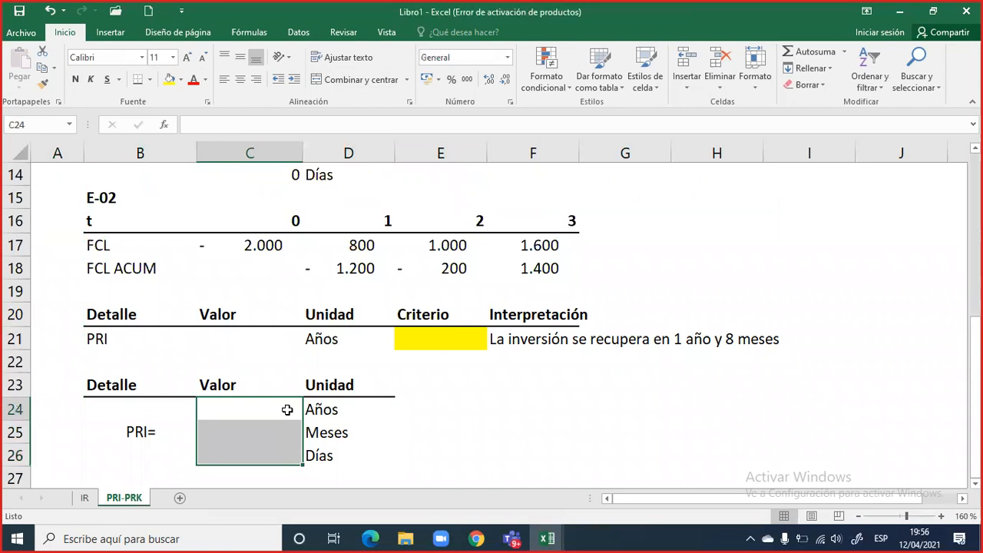
Calculate the E-02 PRI in C21 with the formula =2-E18/F17, and inspect its cell references.
left_click(276, 346)
left_click(276, 346)
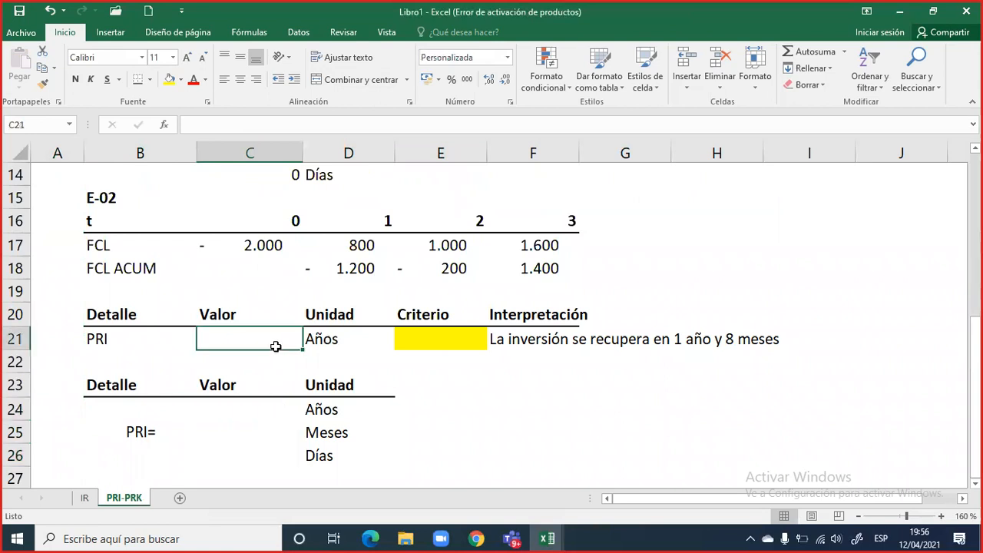
type("=")
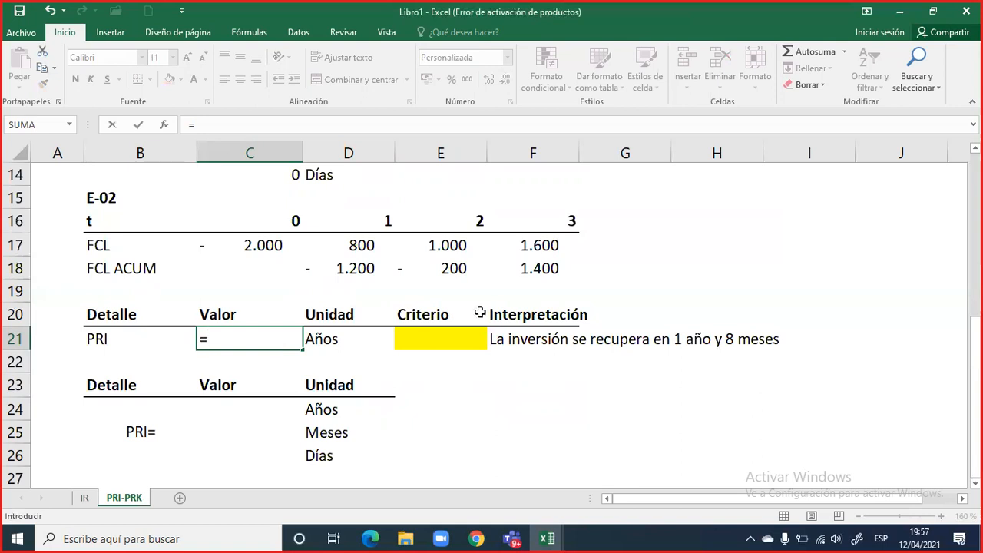
type("2-")
left_click(442, 270)
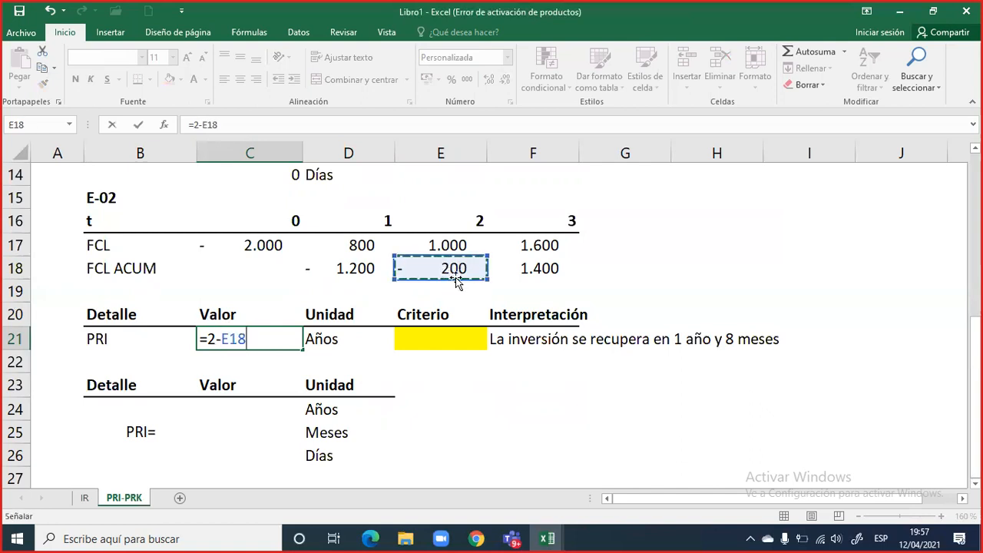
type("/")
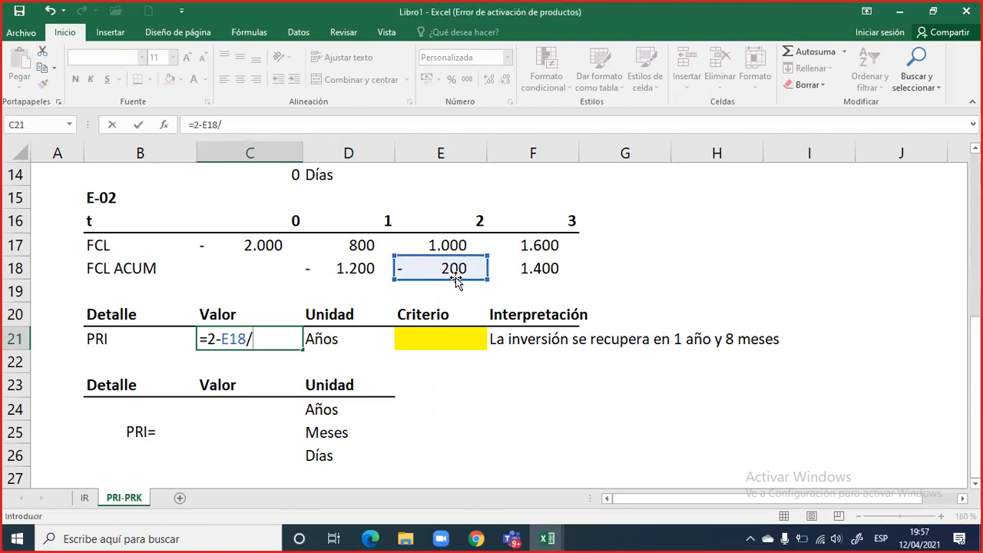
left_click(538, 255)
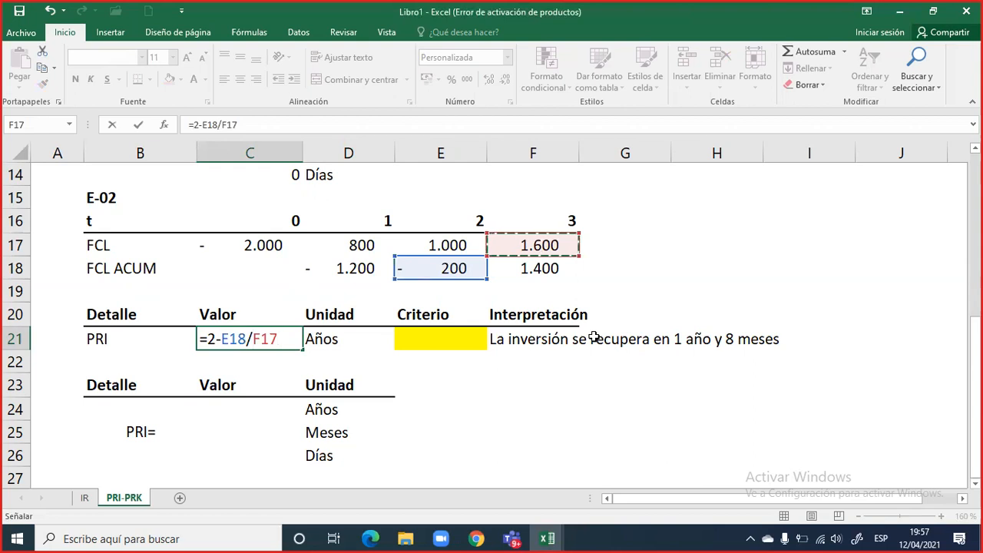
key("Return")
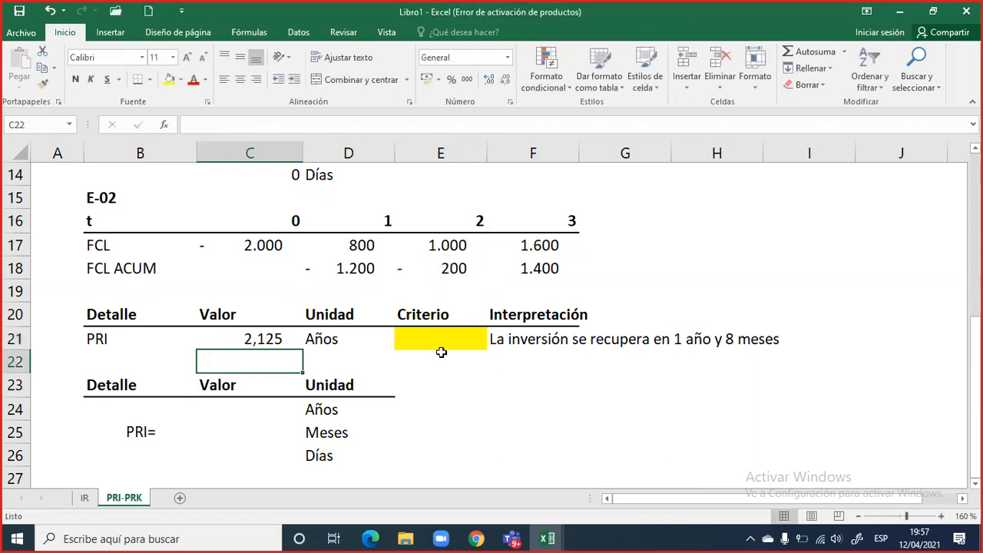
left_click(265, 338)
double_click(269, 339)
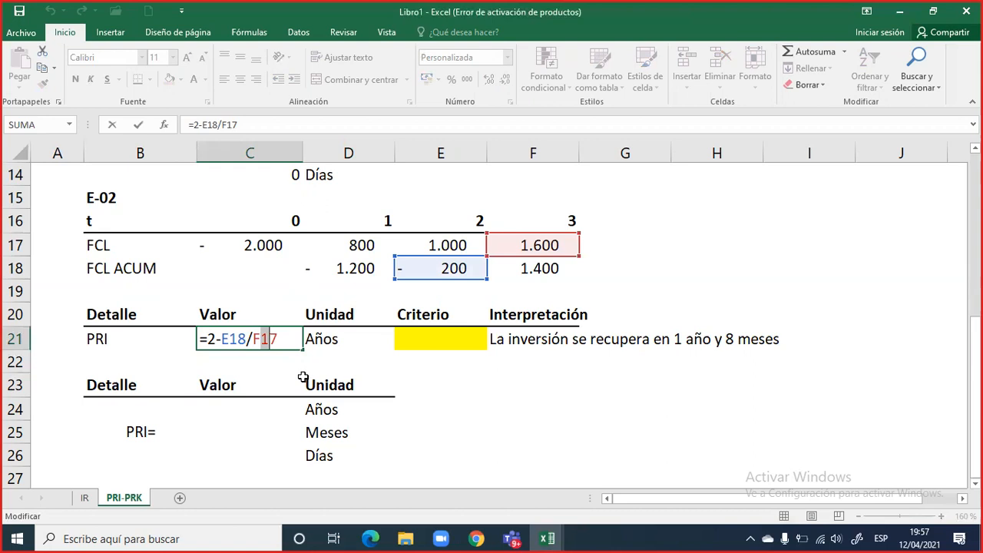
Enter 2 as the number of years in C24 of the E-02 PRI breakdown.
left_click(281, 409)
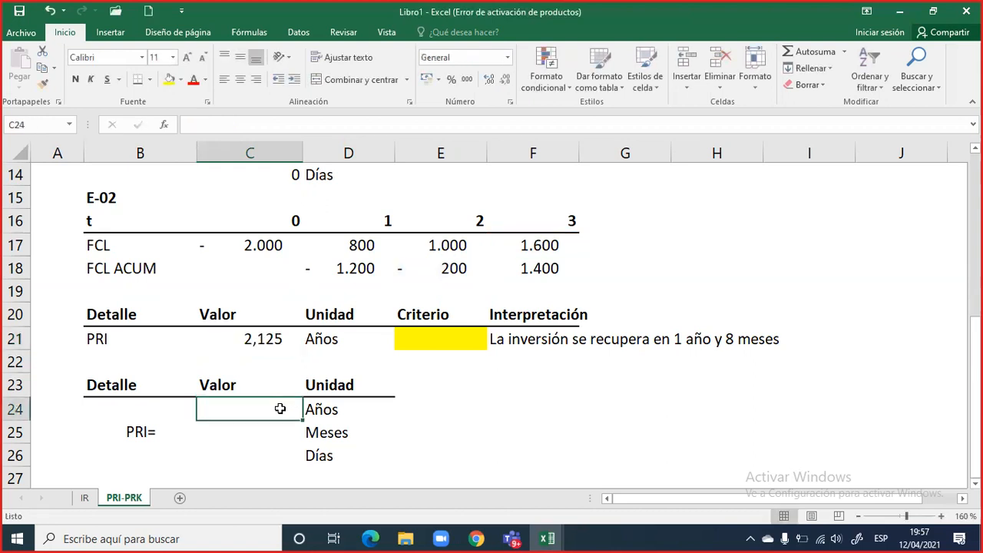
type("2")
key("Return")
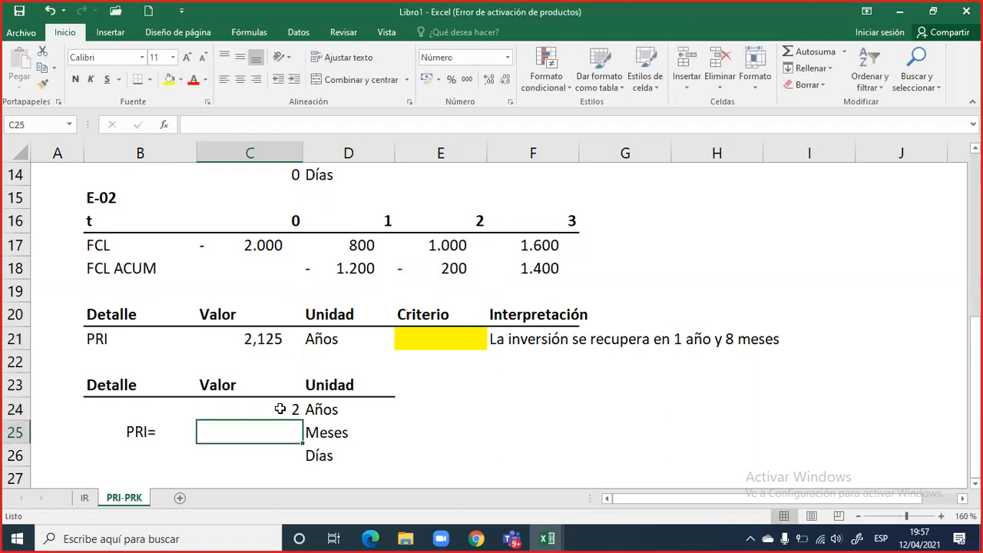
Calculate the months of the E-02 PRI in C25 with the formula =(C21-2)*12.
type("=(")
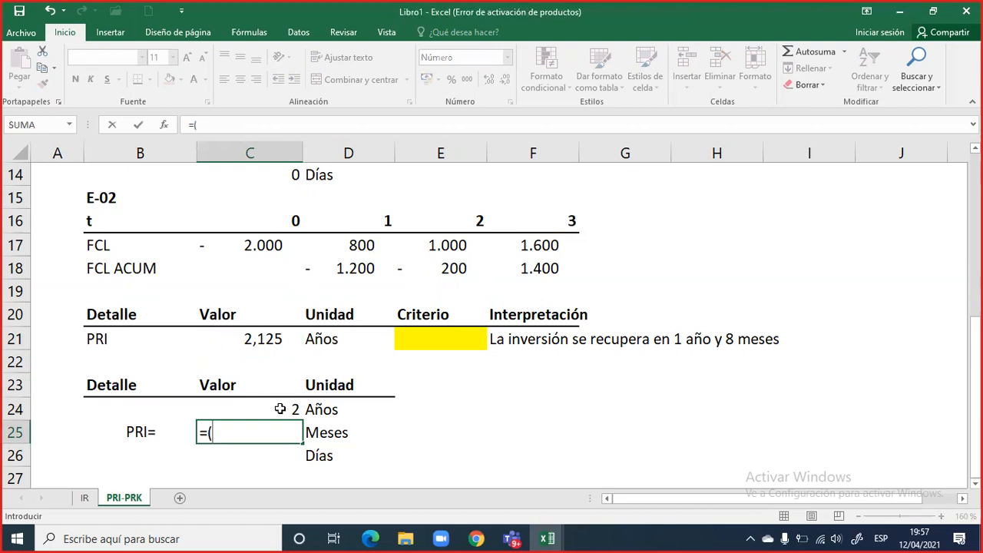
key("Up")
key("Up")
key("Up")
key("Up")
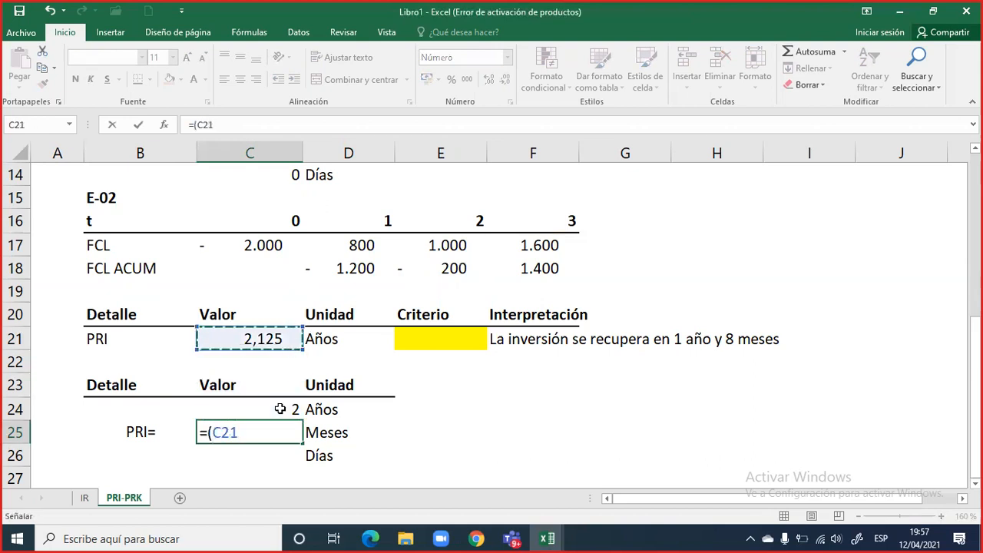
type("-2")
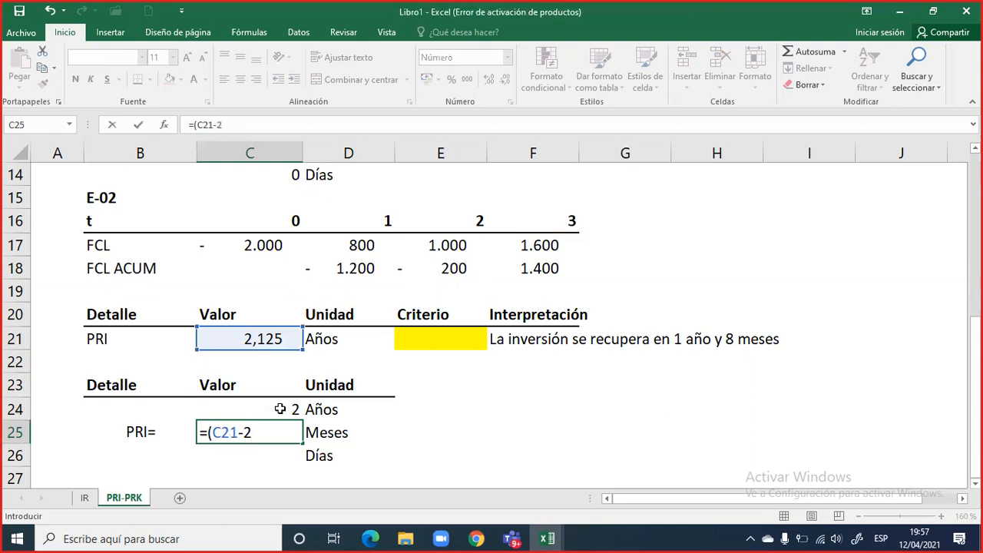
type(")*12")
key("Return")
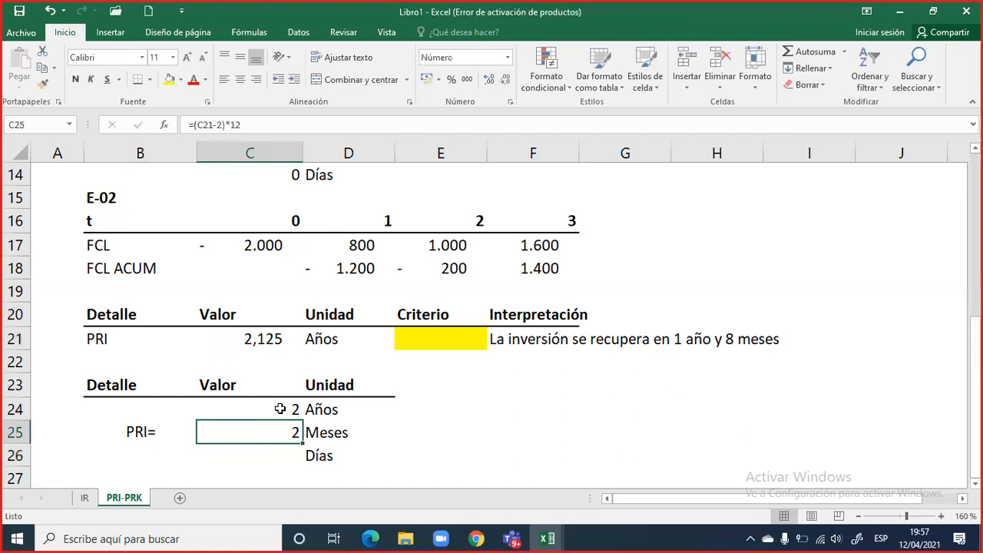
Apply the comma number style with decimals to the years and months values in C24:C25.
left_click(466, 79)
left_click(267, 407)
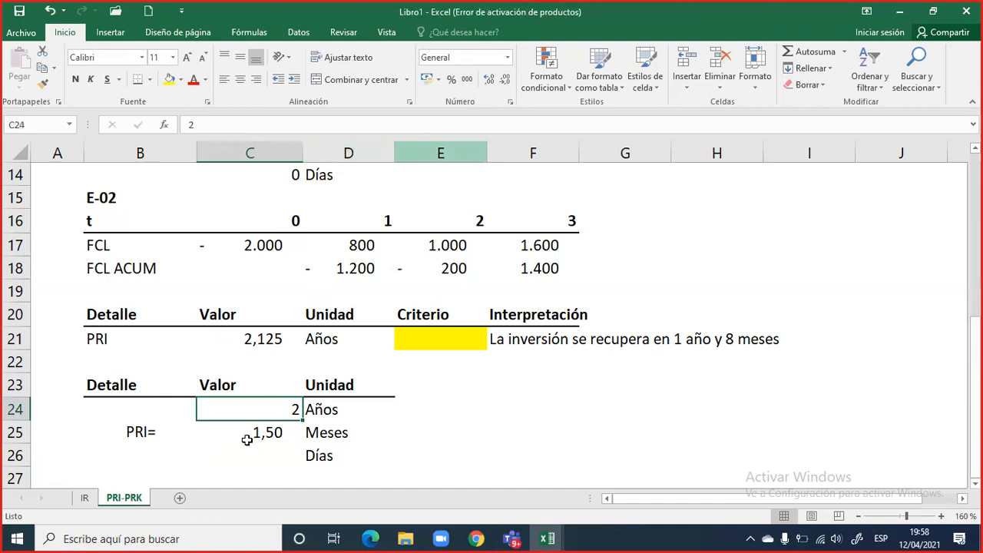
left_click(483, 79)
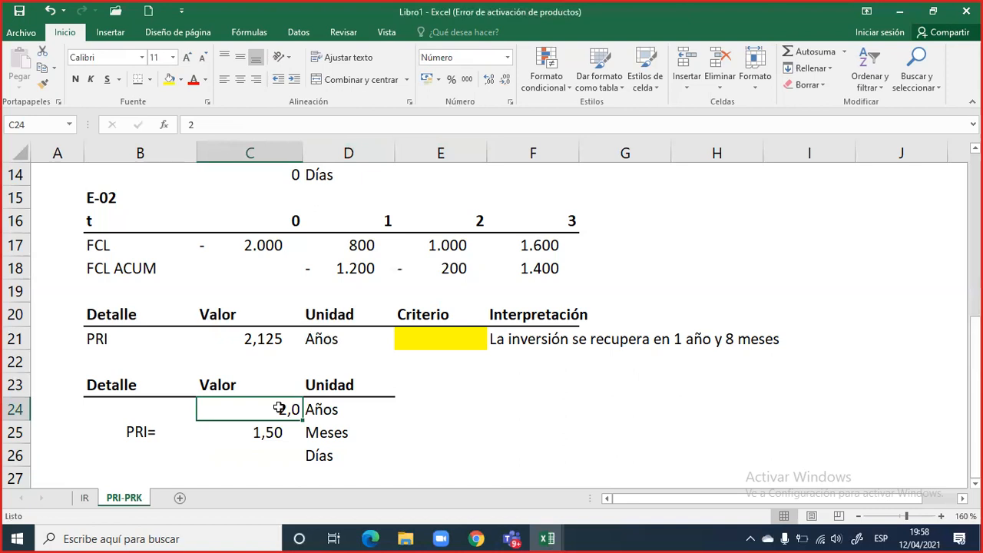
left_click_drag(277, 406, 281, 430)
left_click(467, 80)
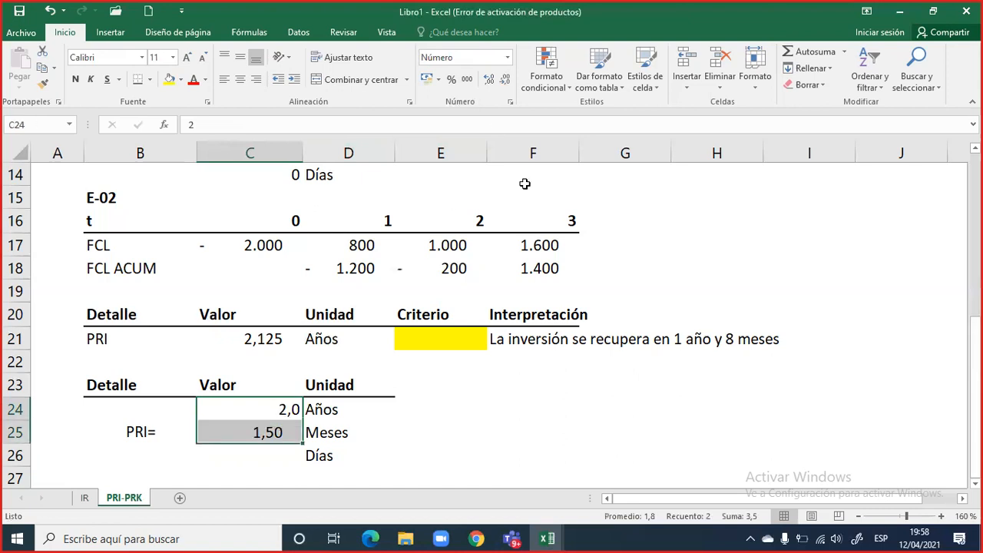
Check the E-02 years and months values, and clear the copied interpretation text from F21.
left_click(275, 413)
left_click(275, 434)
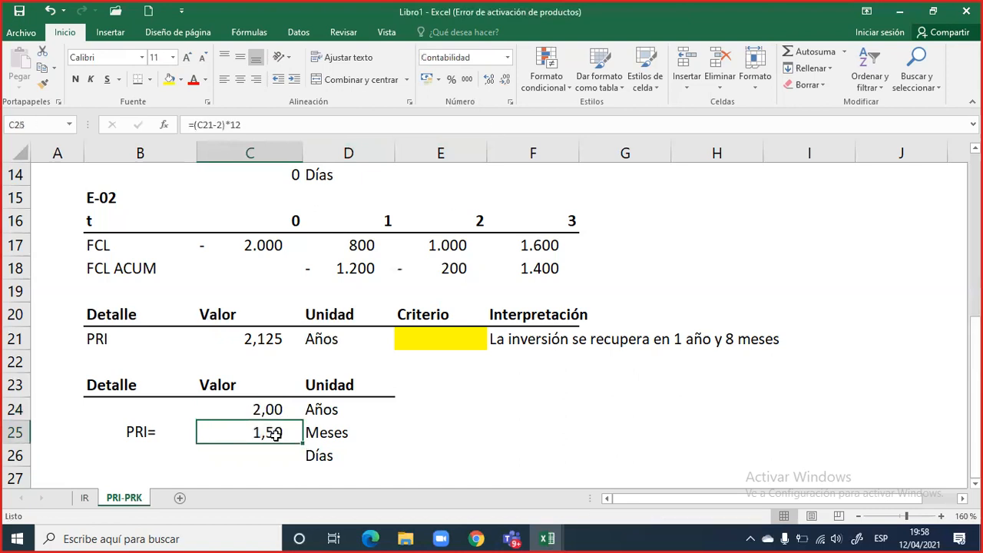
left_click(531, 343)
key("Delete")
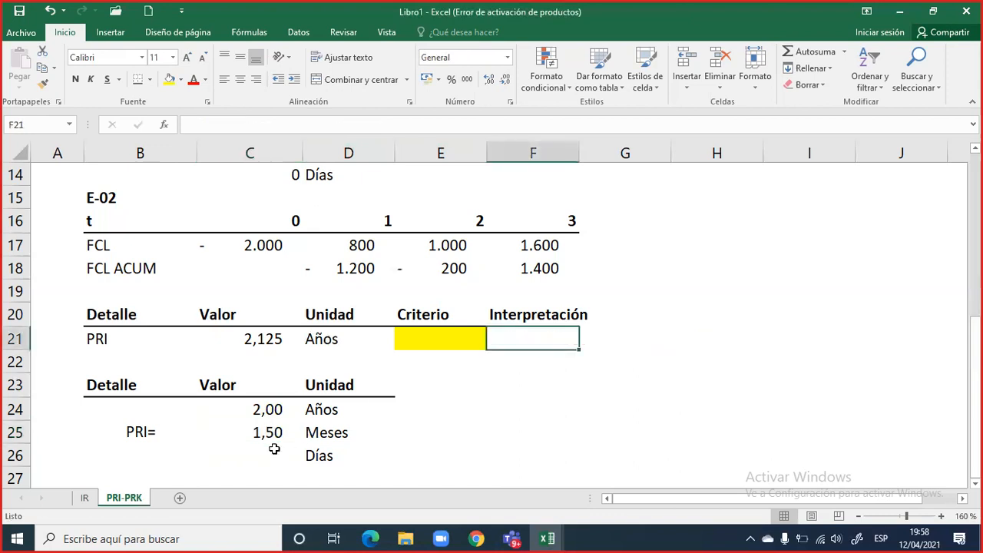
Calculate the days of the E-02 PRI in C26 with the formula =(C25-1)*30.
left_click(265, 451)
type("=(")
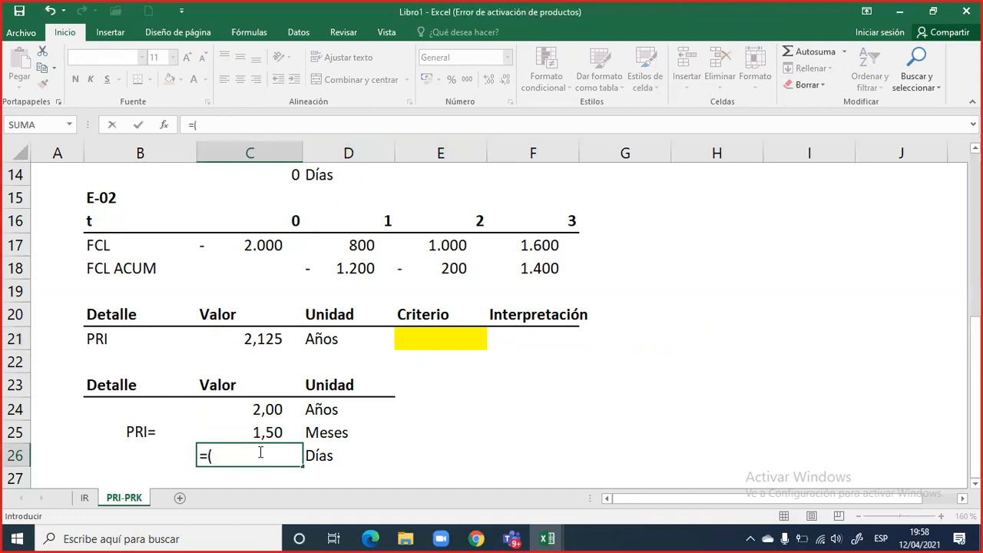
key("Up")
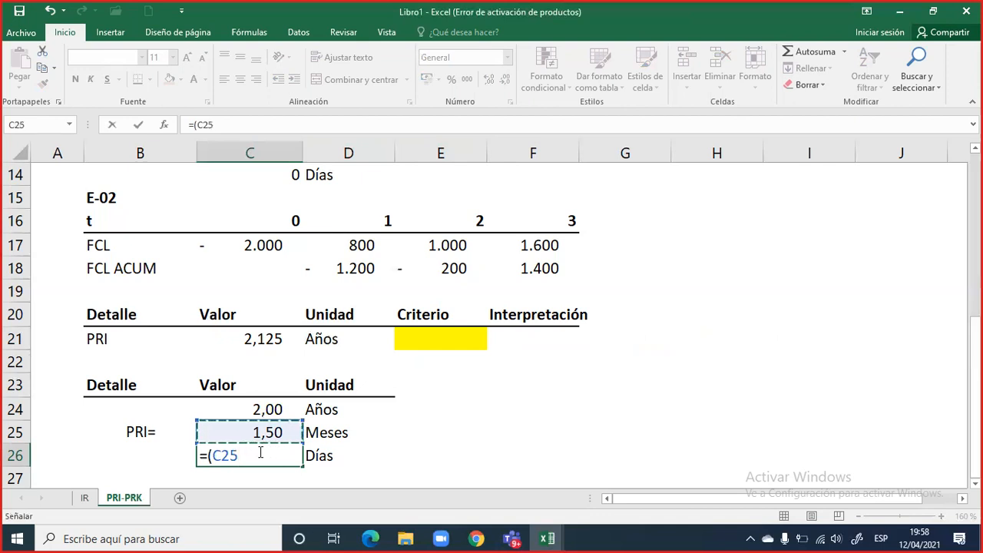
type("-")
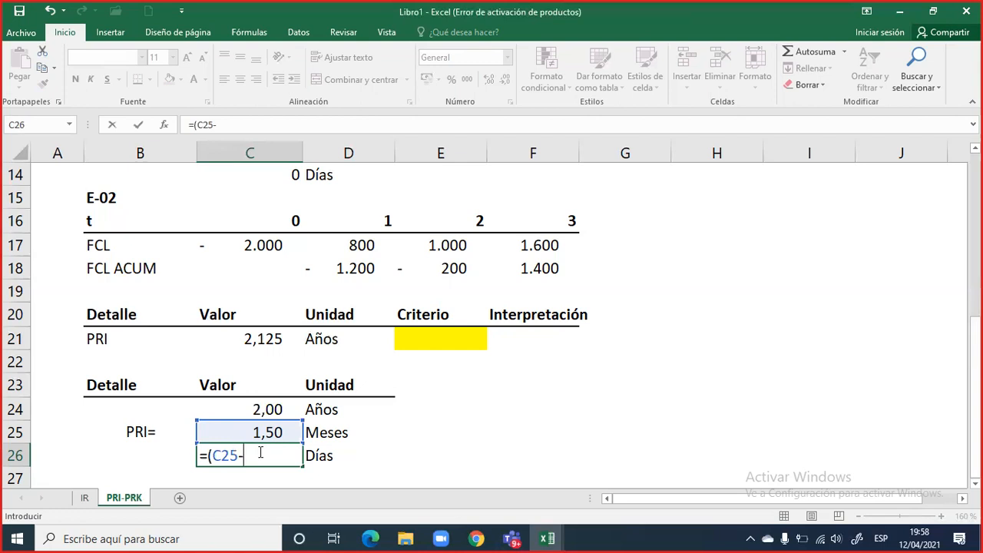
type("1)*30")
key("Return")
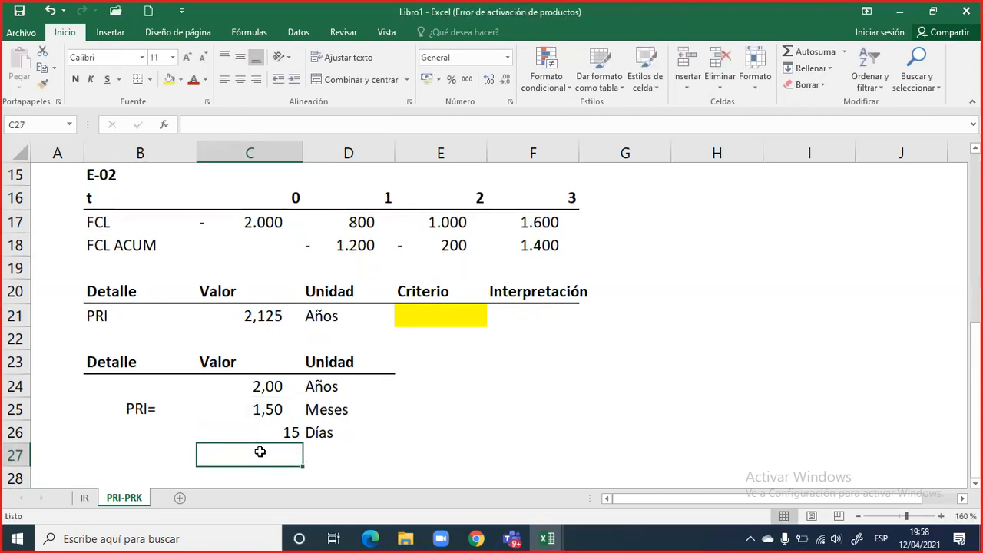
Apply the comma number style with two decimals to the days value in C26, and review the breakdown in C24:C26.
left_click(285, 428)
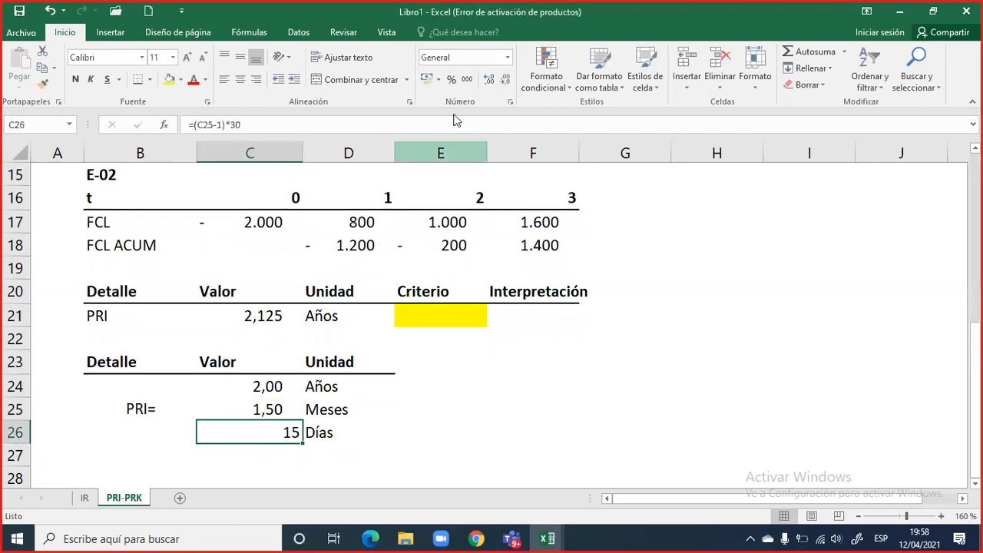
left_click(466, 79)
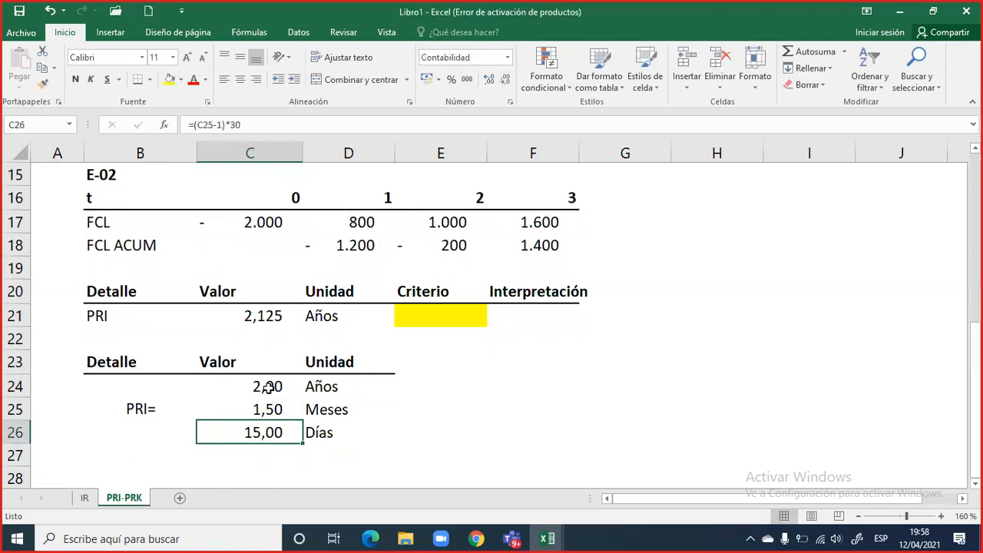
left_click_drag(266, 387, 273, 434)
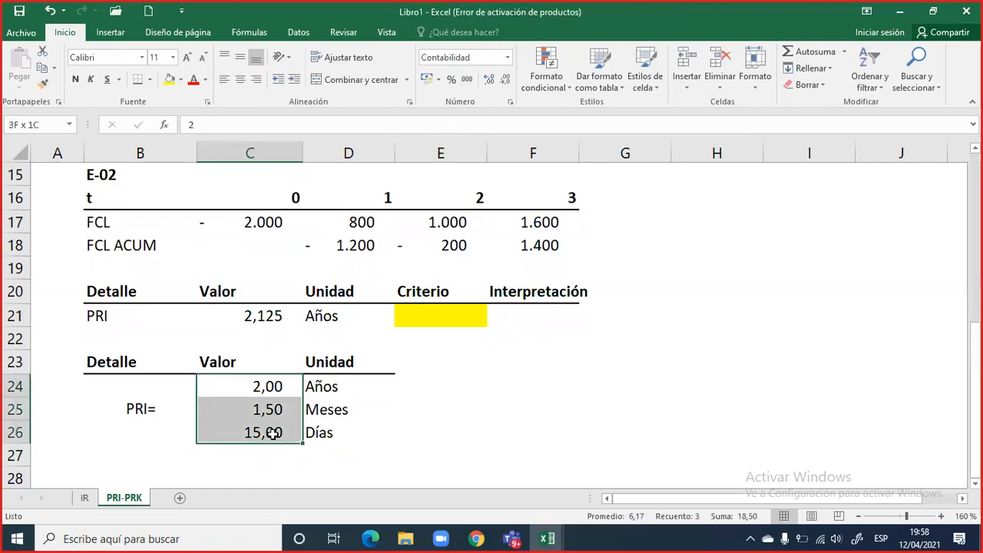
Write the E-02 PRI interpretation in F21 as "La inversión se recupera en 2 años, 1 mes y 15 días".
left_click(523, 315)
type("L")
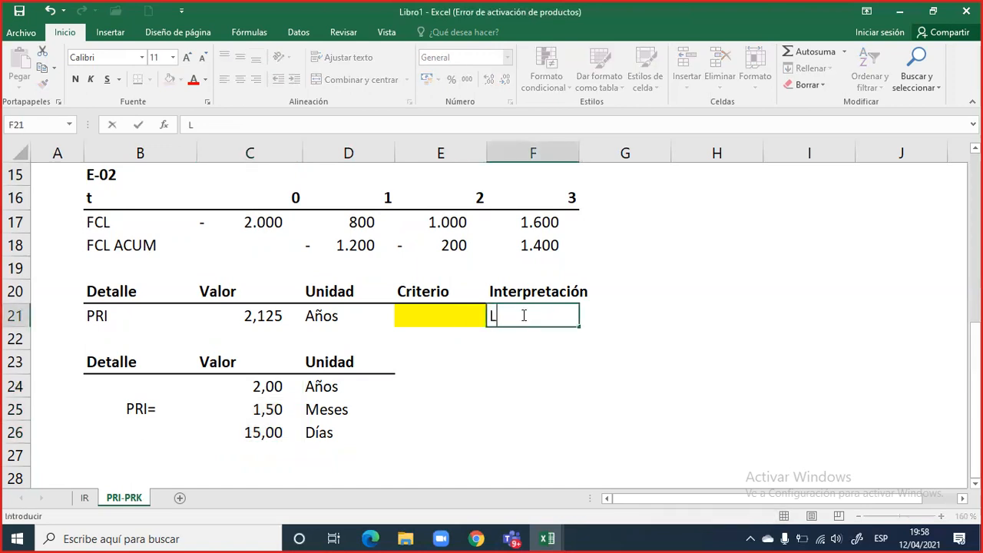
type("a inversi")
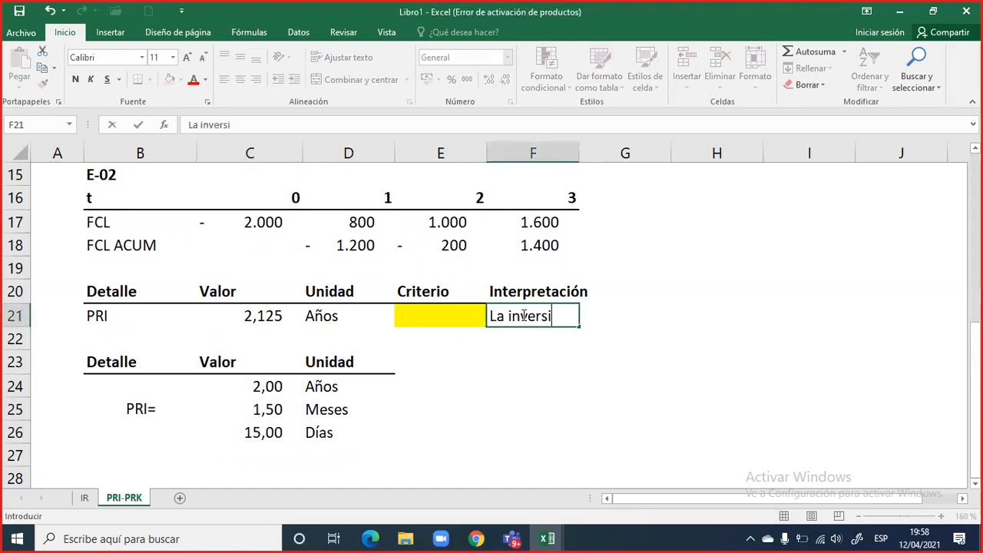
type("ón se rrre")
key("BackSpace")
key("BackSpace")
type("e")
key("BackSpace")
key("BackSpace")
type("ecupera en ")
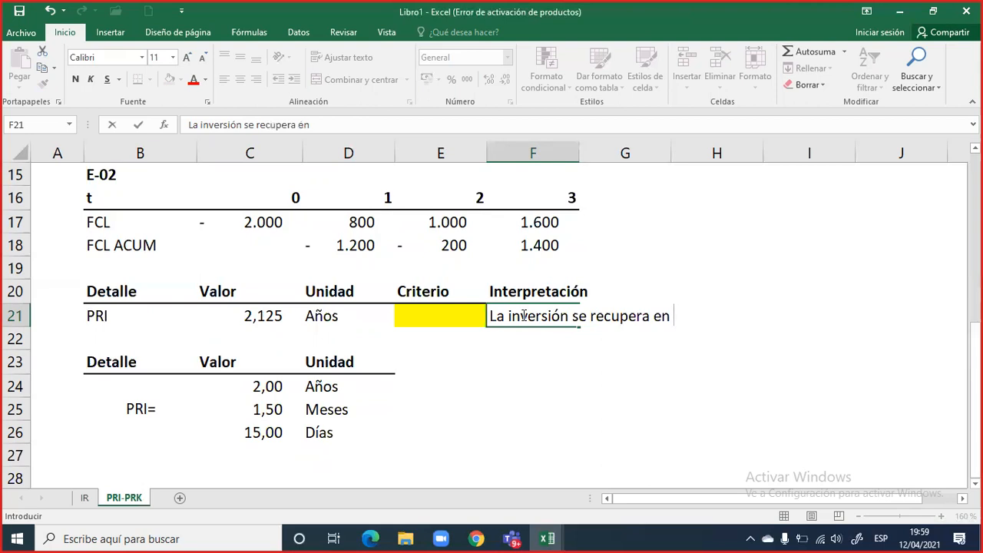
type("2 años, 1 ")
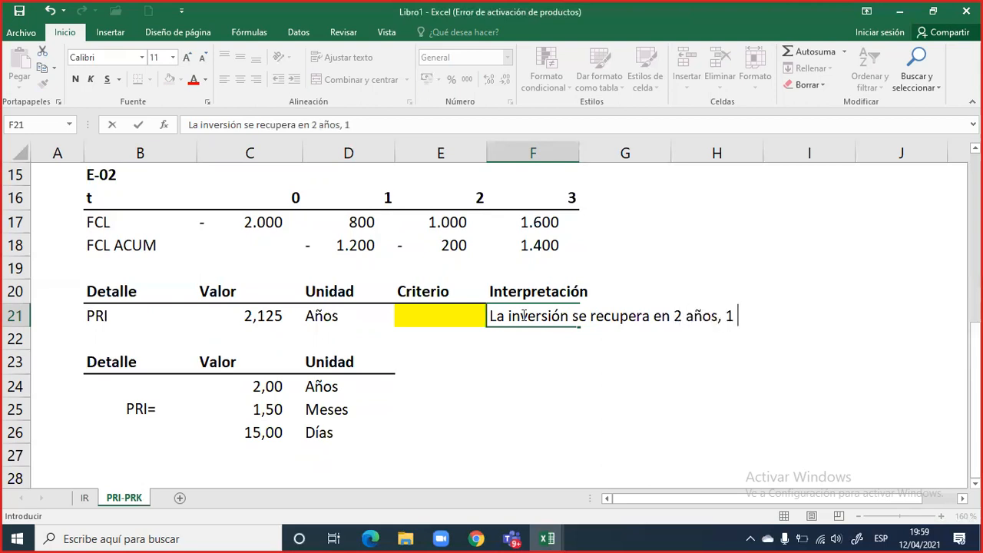
type("mes y 15 d")
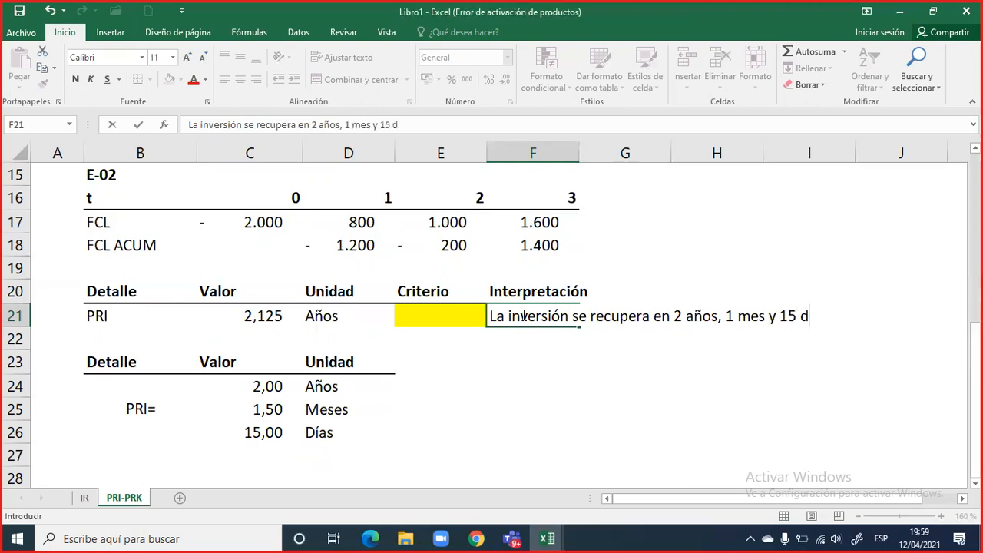
type("ías")
key("Return")
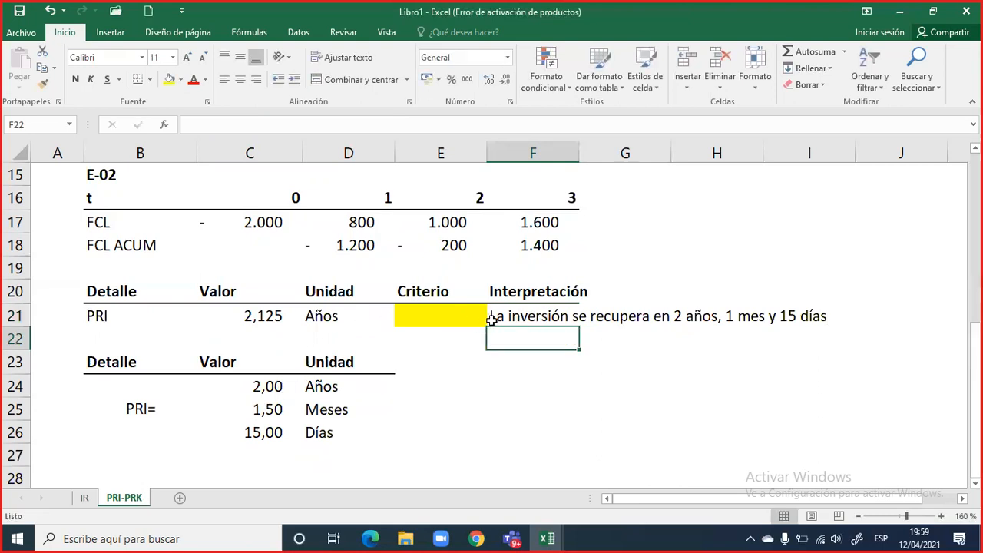
left_click(508, 313)
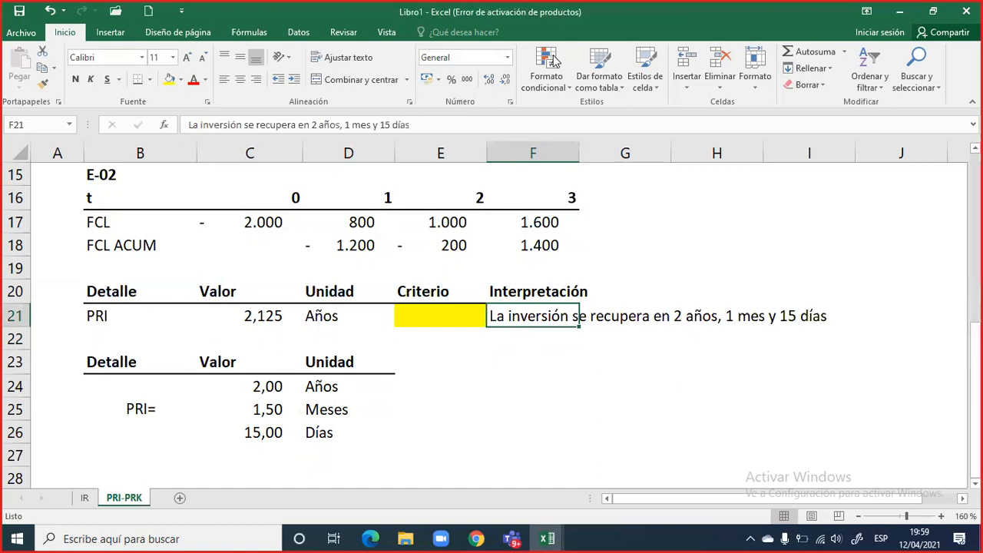
left_click(379, 16)
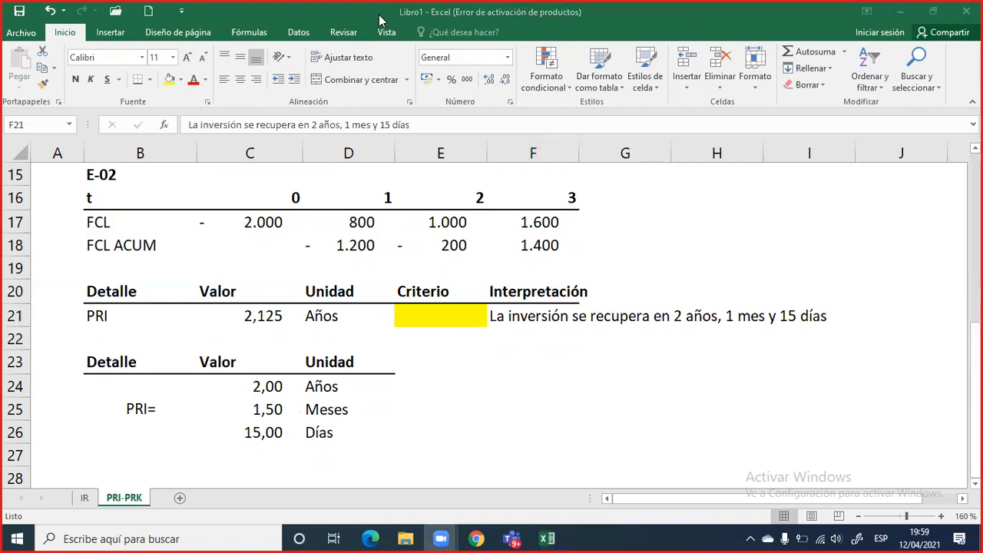